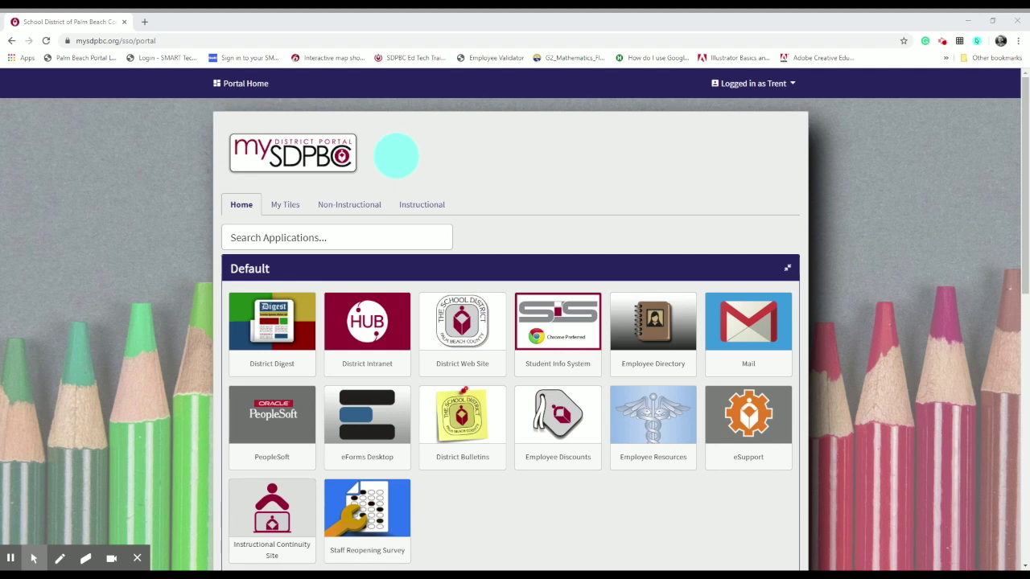
- Open the district mail from the portal and launch Google Drive from there
scroll(386, 266, "down", 3)
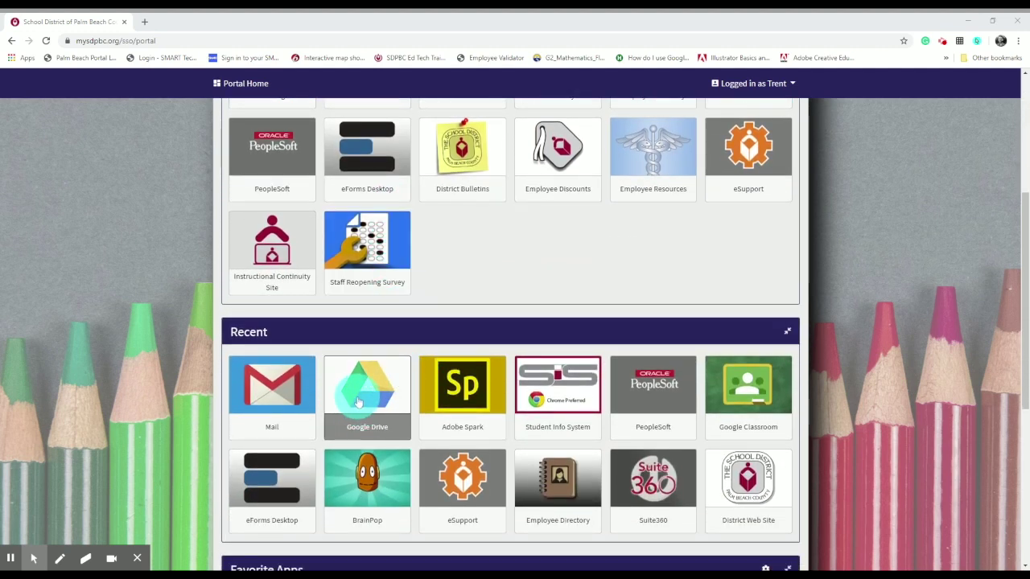
scroll(362, 390, "up", 3)
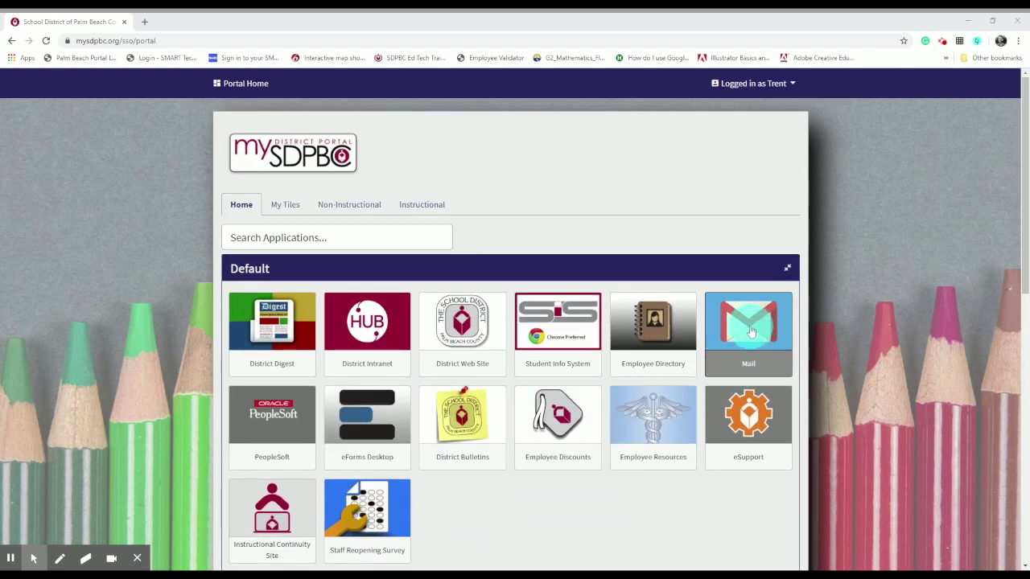
left_click(750, 331)
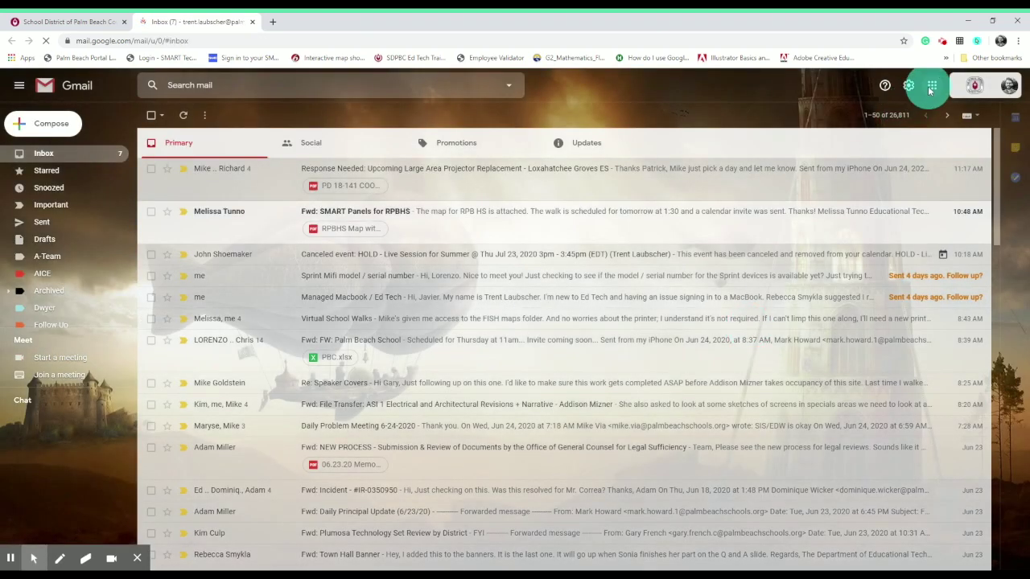
left_click(931, 88)
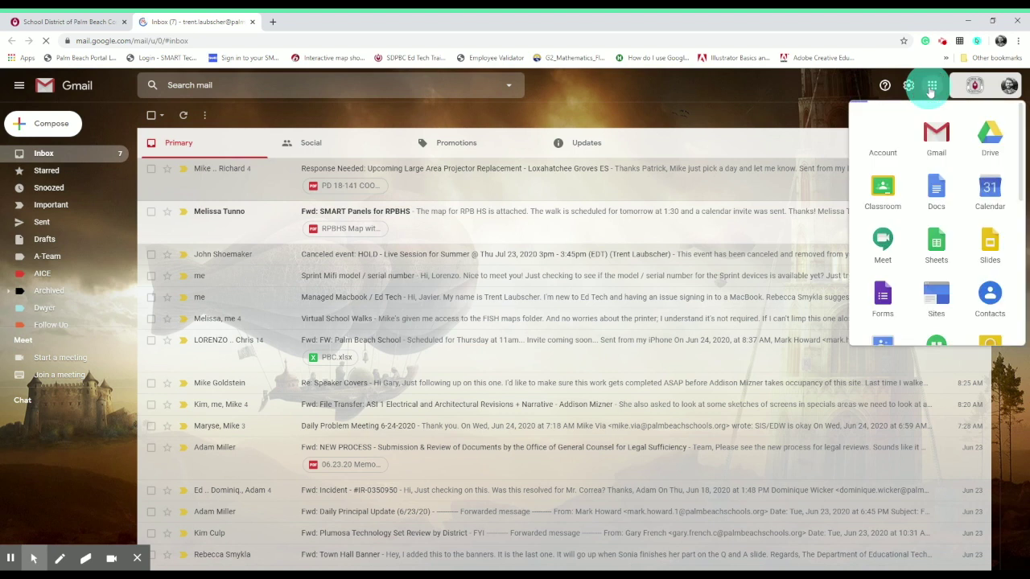
left_click(987, 147)
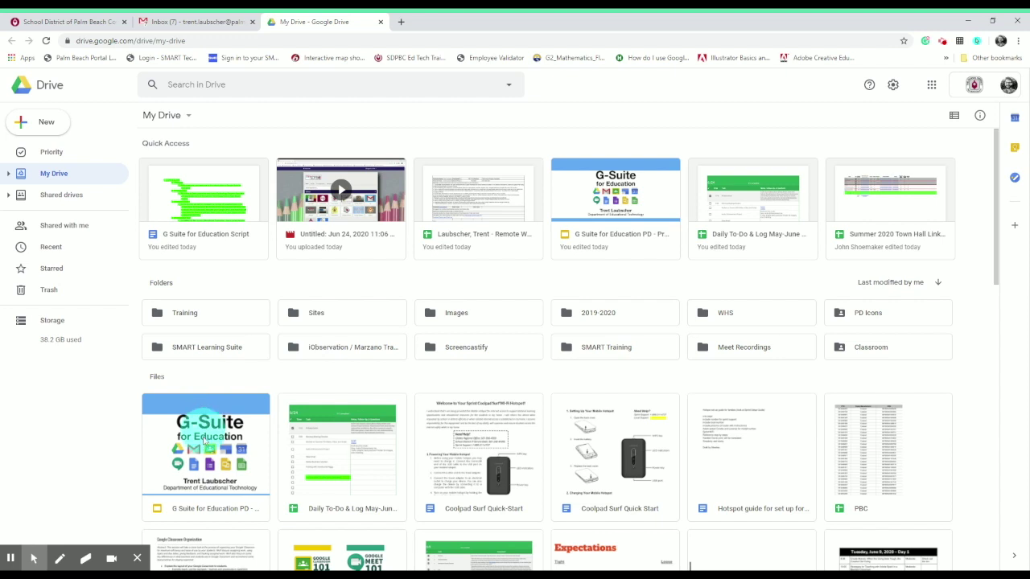
- Move the "G Suite for Education PD - Presenter Copy" file into the Training folder and open that folder
left_click_drag(205, 434, 228, 322)
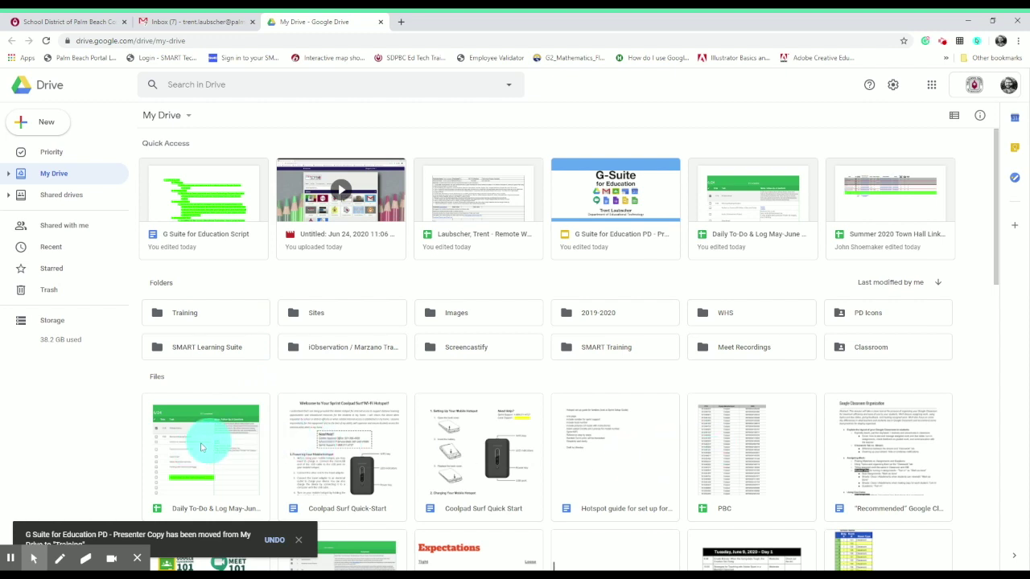
left_click(195, 444)
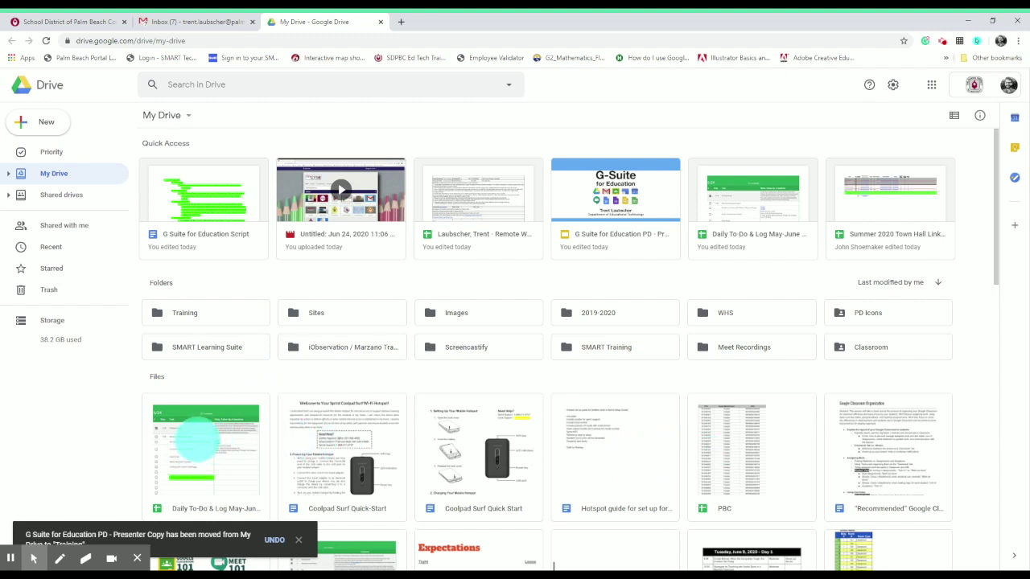
double_click(210, 315)
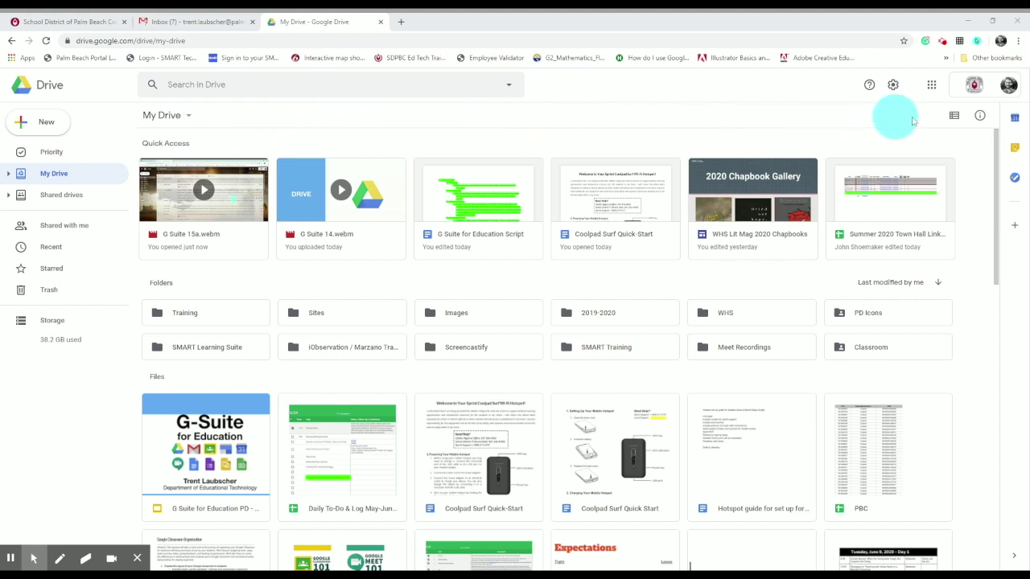
- Browse the My Drive files and folders in list view and restore the grid view
left_click(953, 115)
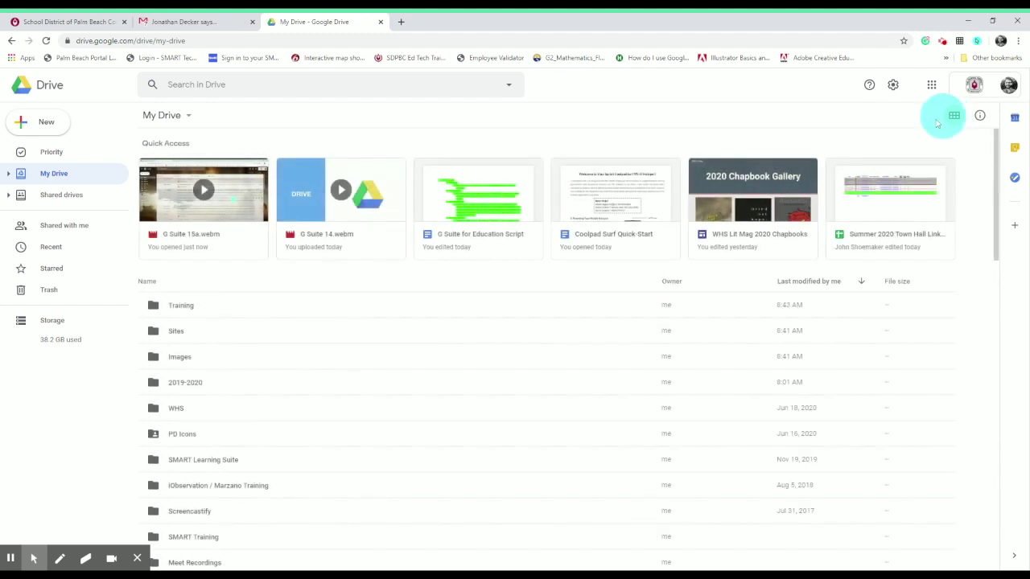
scroll(373, 403, "down", 2)
scroll(374, 402, "down", 3)
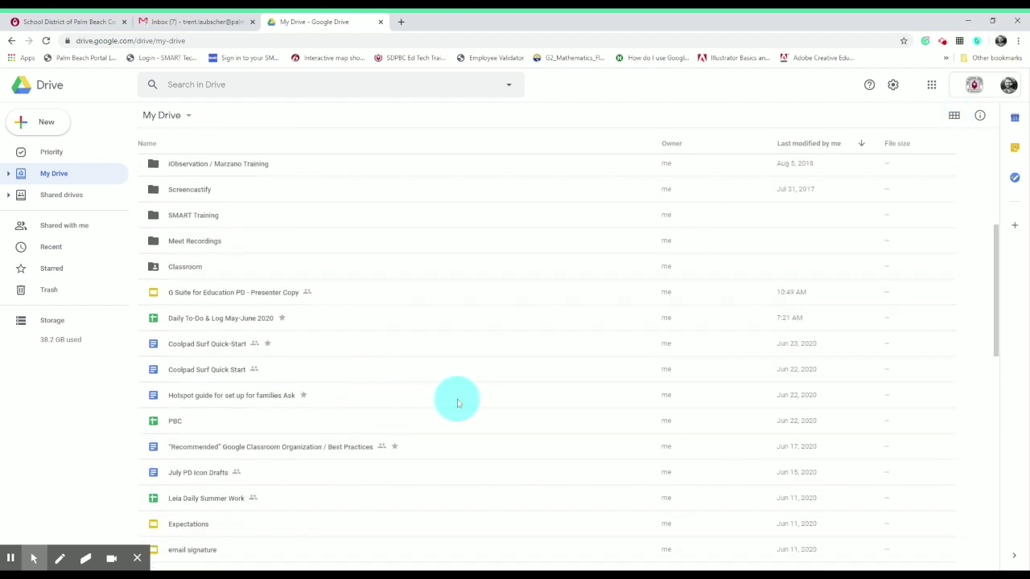
scroll(457, 403, "up", 5)
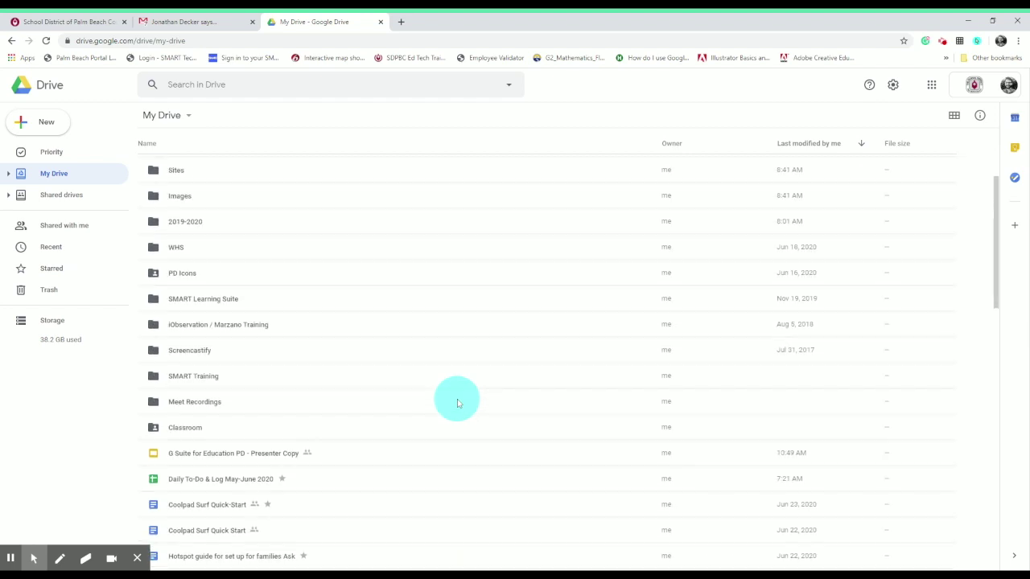
scroll(458, 403, "up", 2)
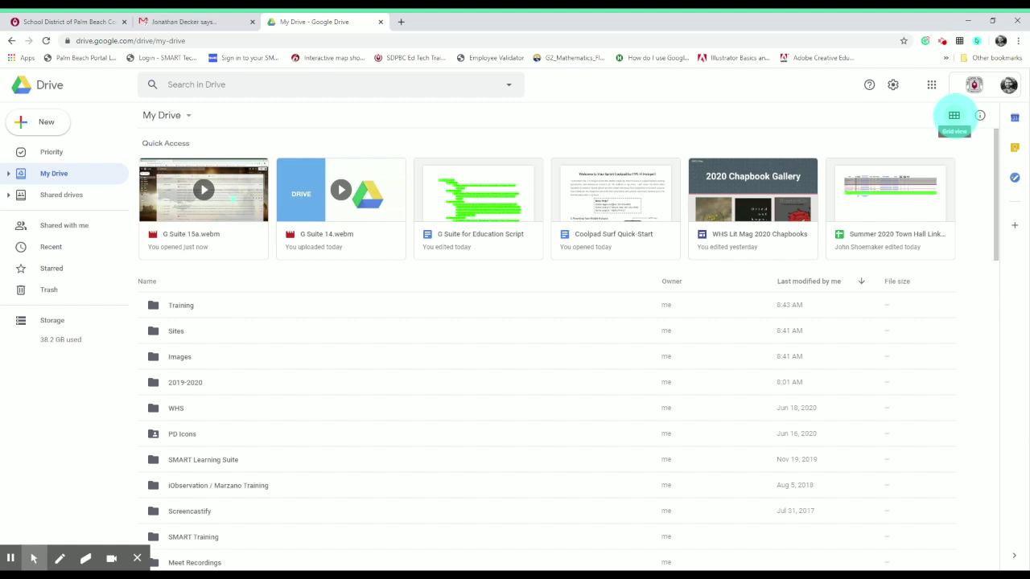
left_click(955, 115)
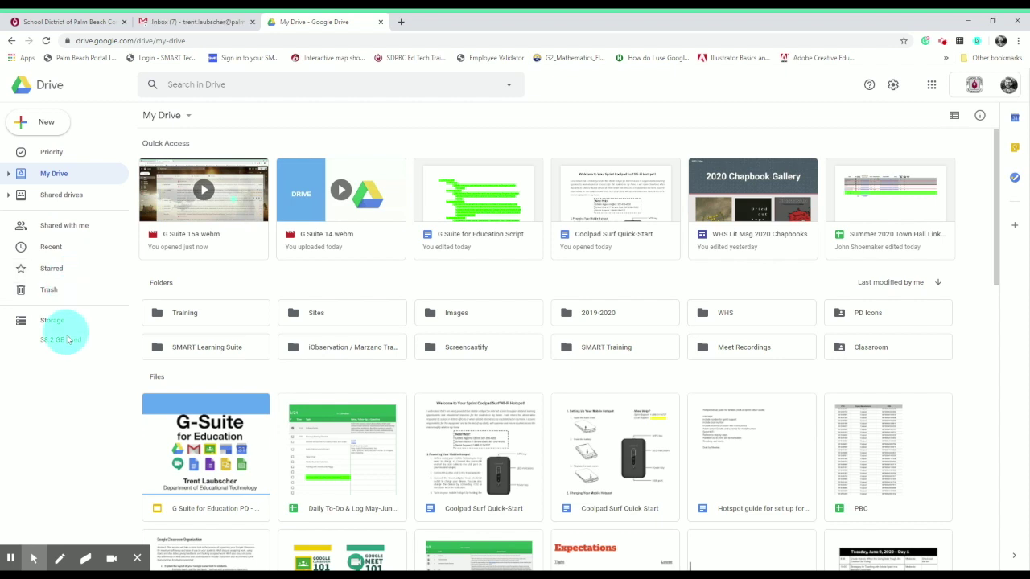
- View the Priority page with its workspaces, My Drive and the list of shared drives
left_click(71, 155)
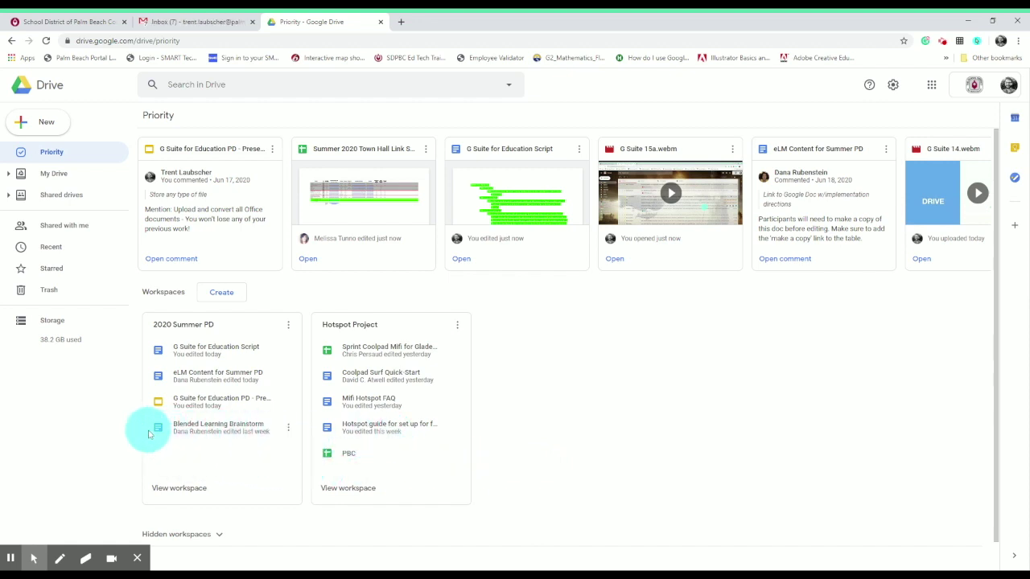
left_click(46, 182)
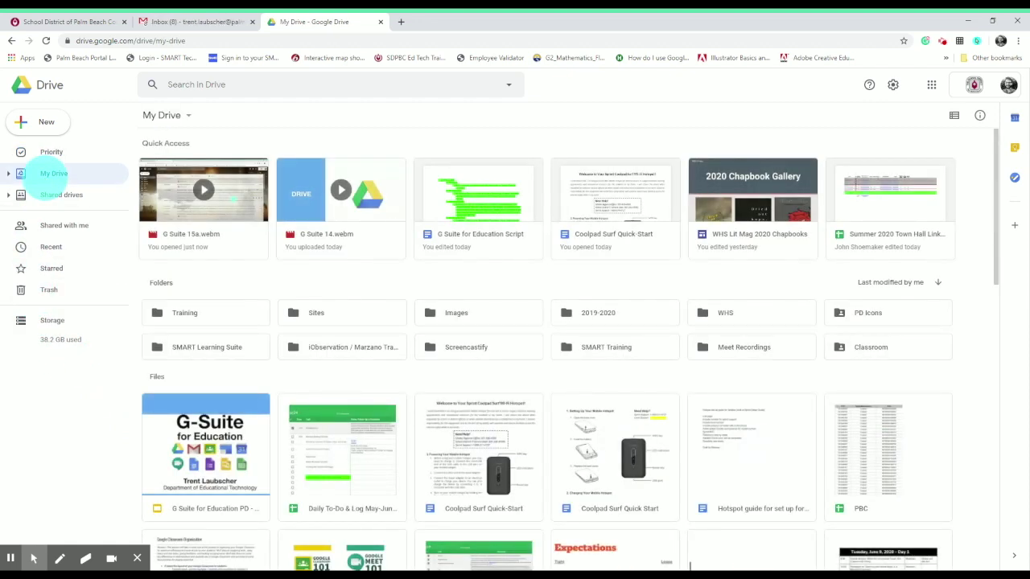
left_click(55, 200)
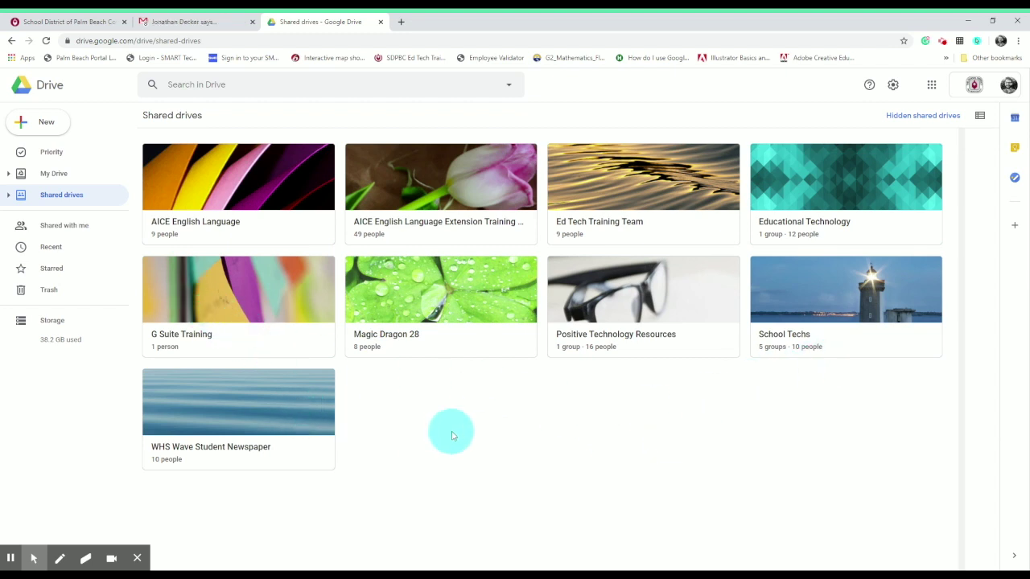
- Examine the folders and files that other people have shared under Shared with me
left_click(57, 229)
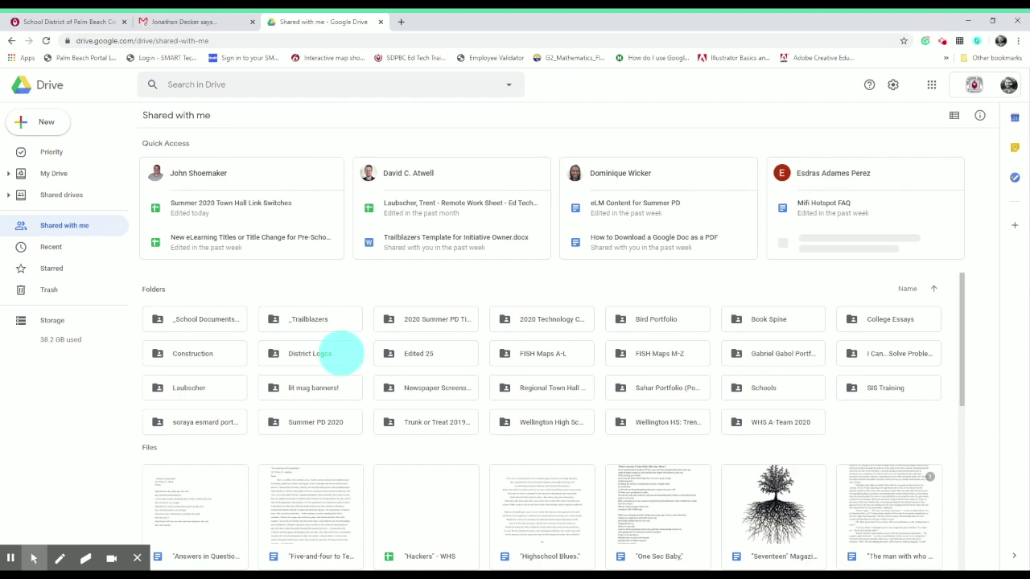
scroll(341, 357, "down", 3)
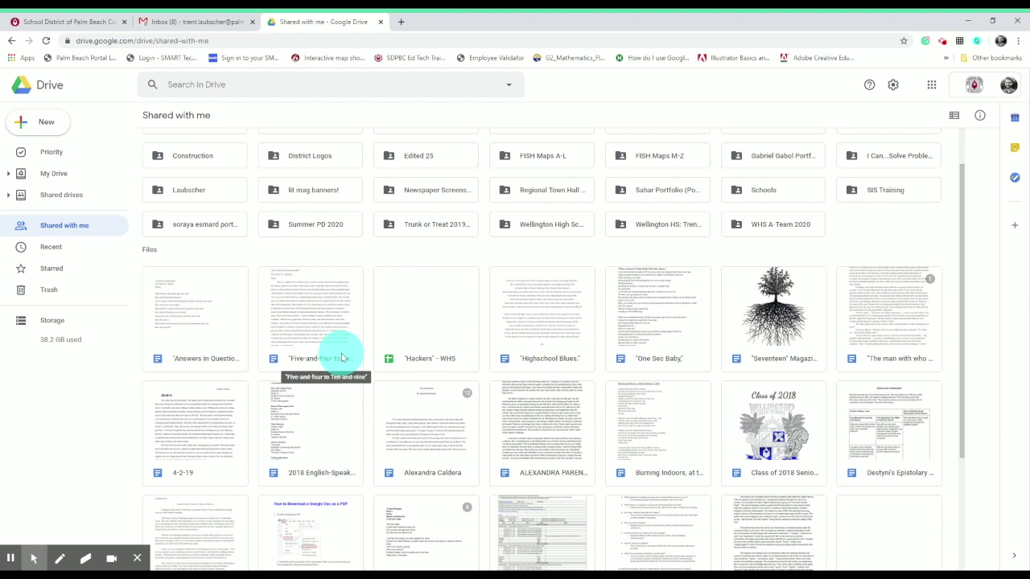
scroll(341, 358, "up", 3)
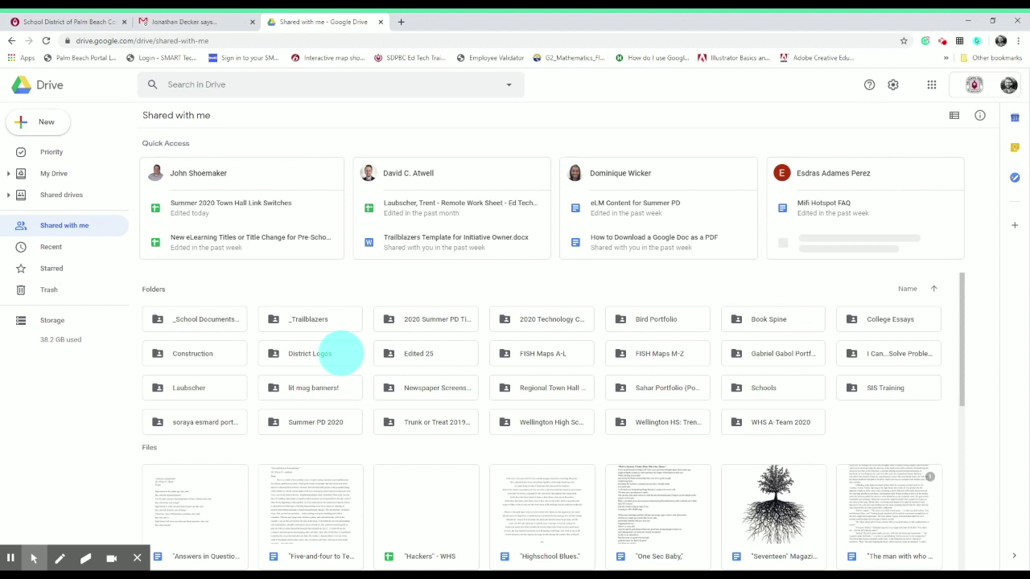
- View the Drive shortcut destinations for the shared "Answers in Question" document without adding a shortcut
scroll(342, 354, "down", 3)
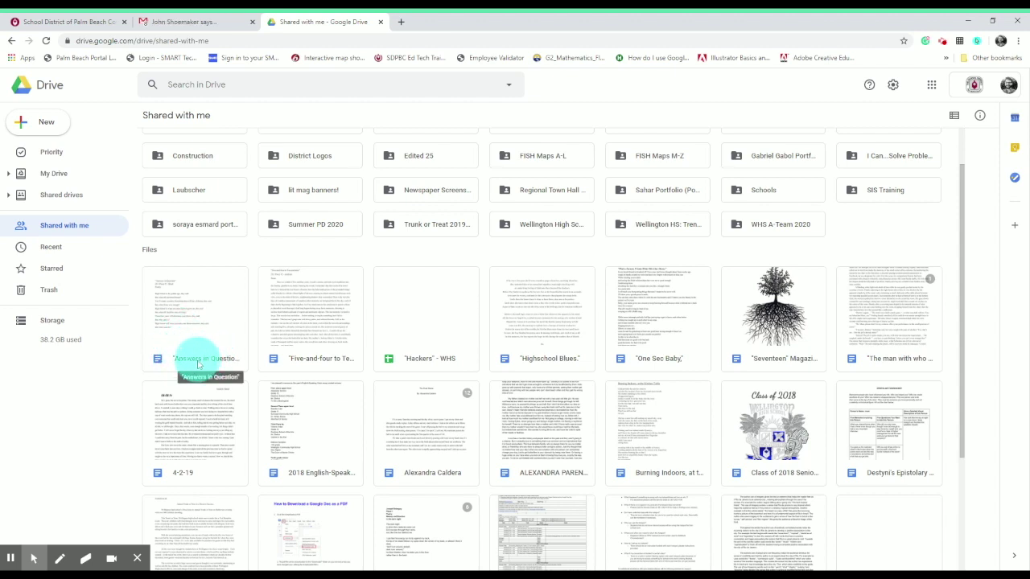
left_click(204, 307)
right_click(201, 305)
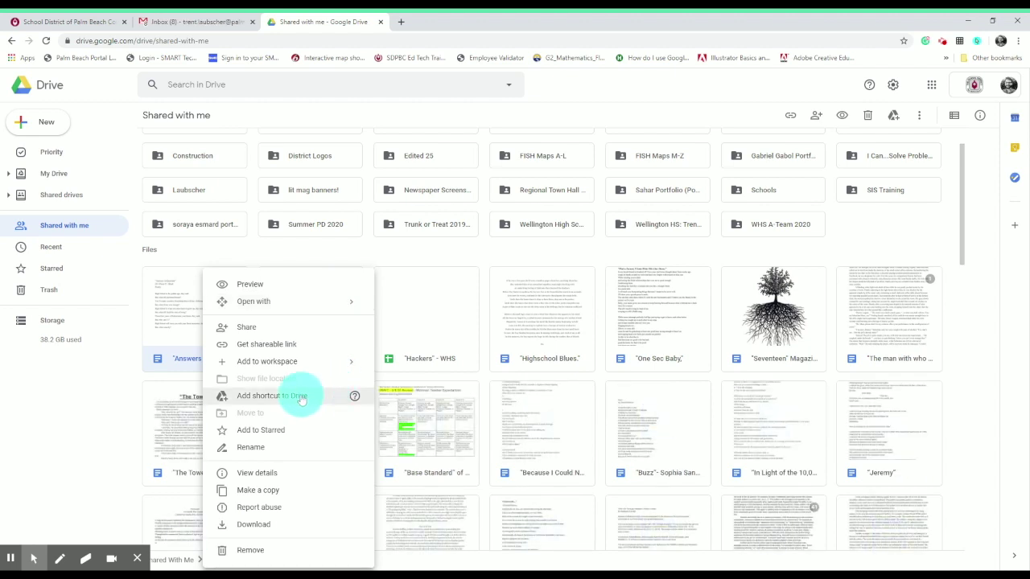
mouse_move(356, 400)
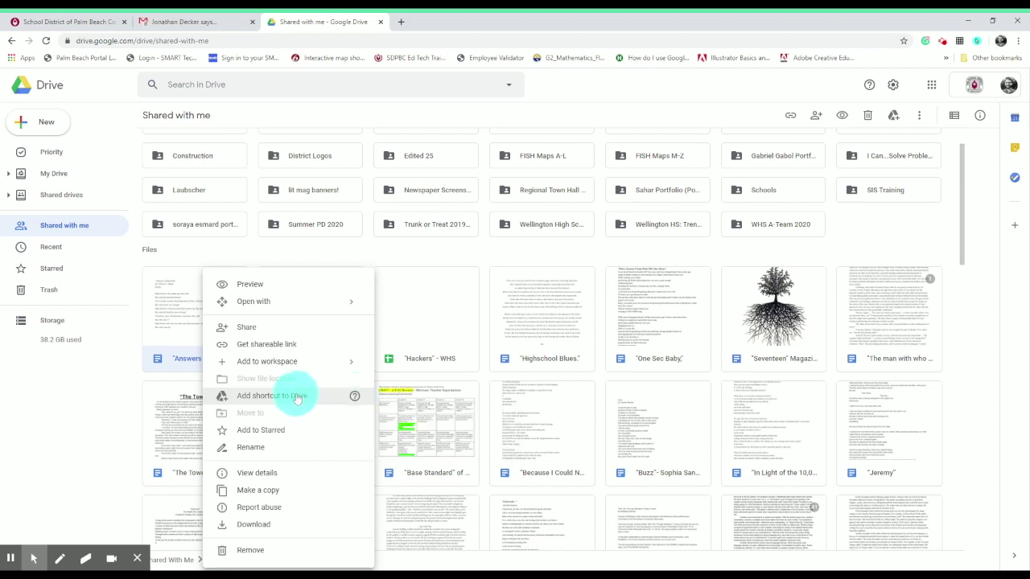
key("Escape")
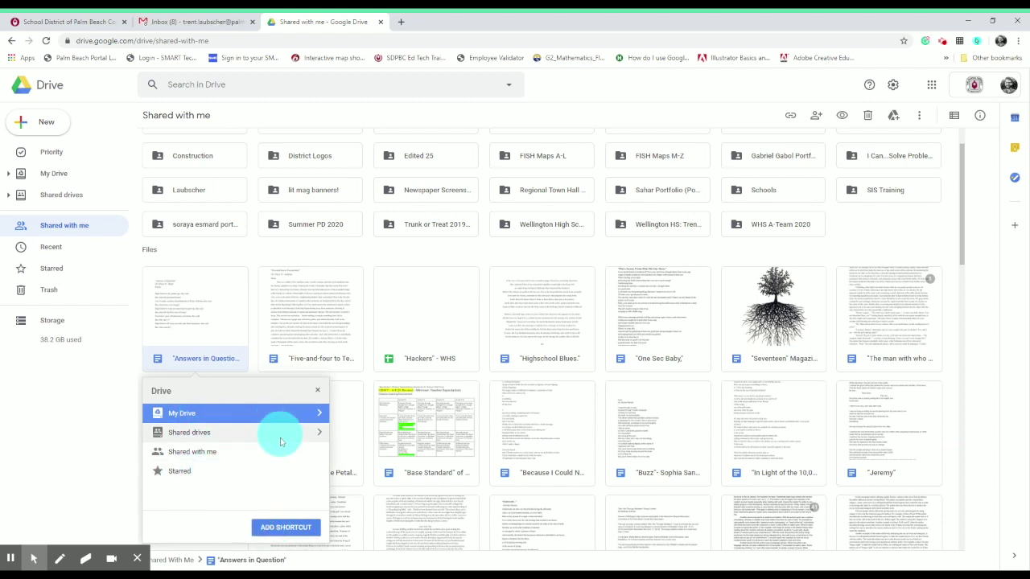
left_click(317, 393)
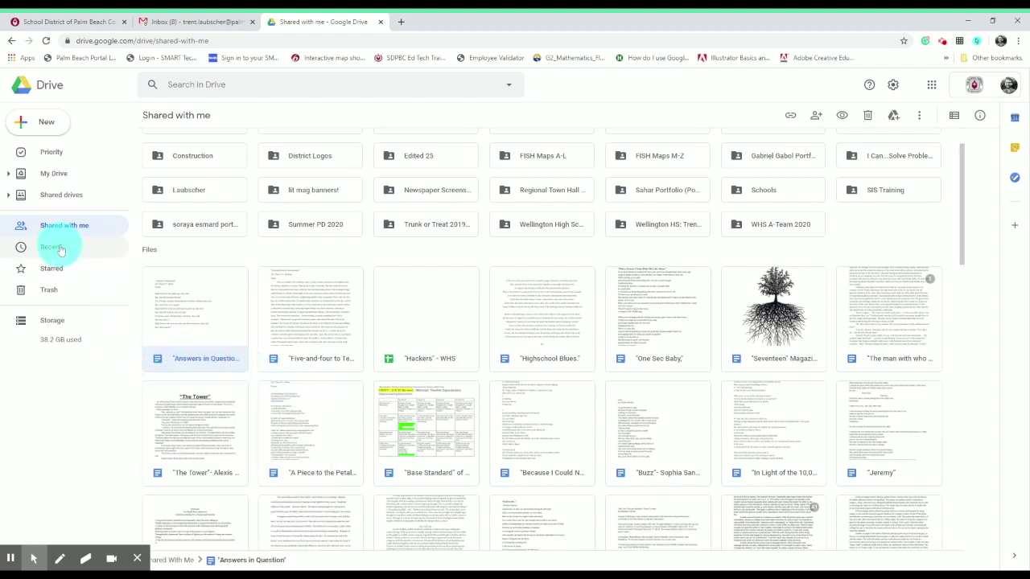
- Look through the recently used files and the starred items
left_click(100, 251)
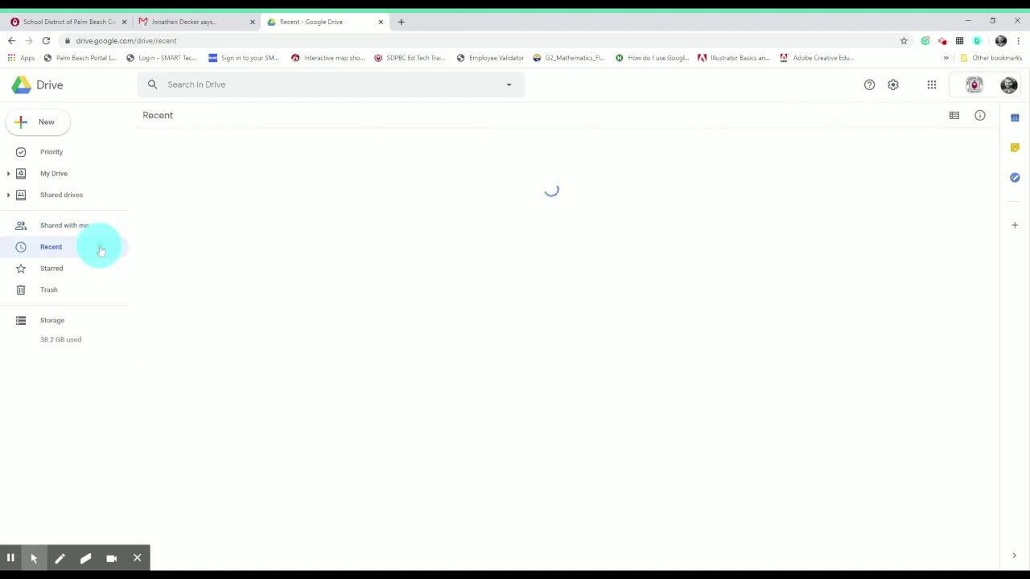
left_click(100, 249)
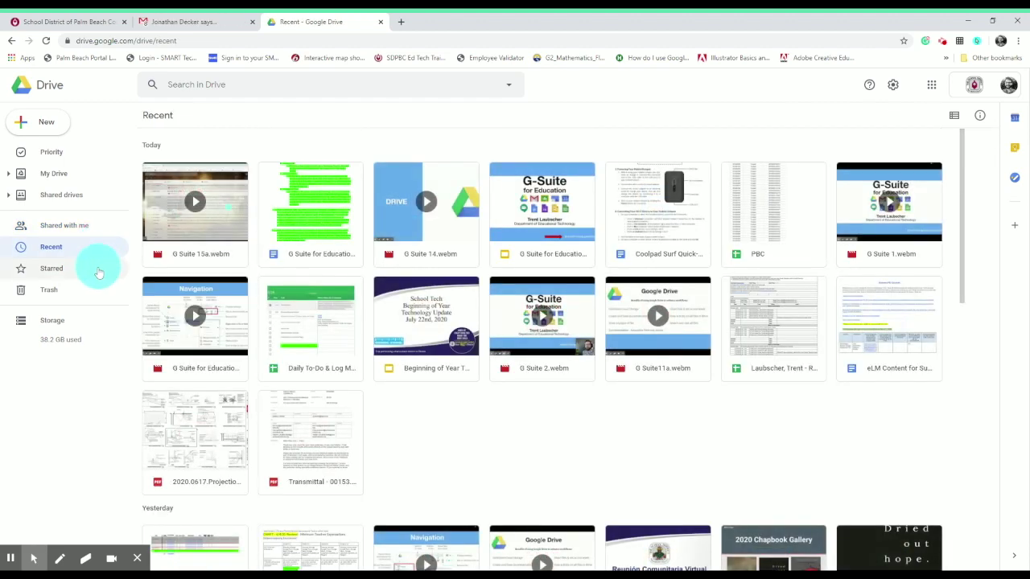
left_click(98, 272)
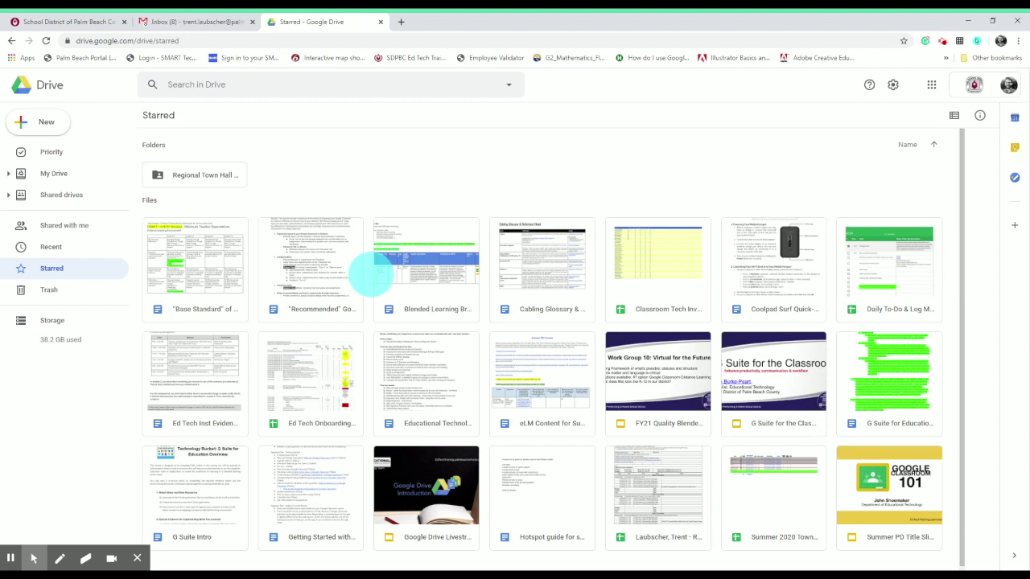
- Star the G Suite for Education PD presentation in My Drive and show the Starred items
left_click(55, 178)
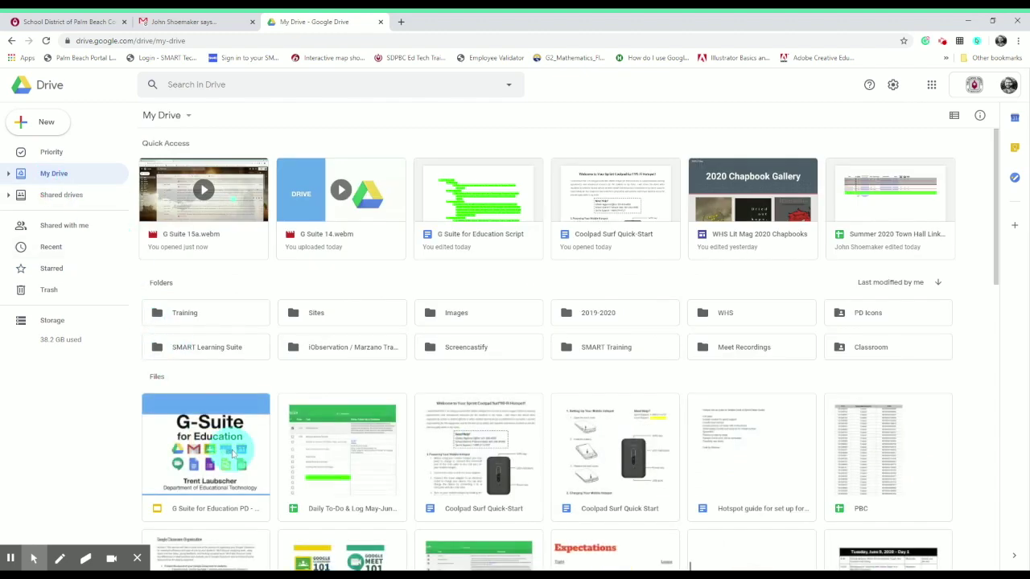
right_click(233, 455)
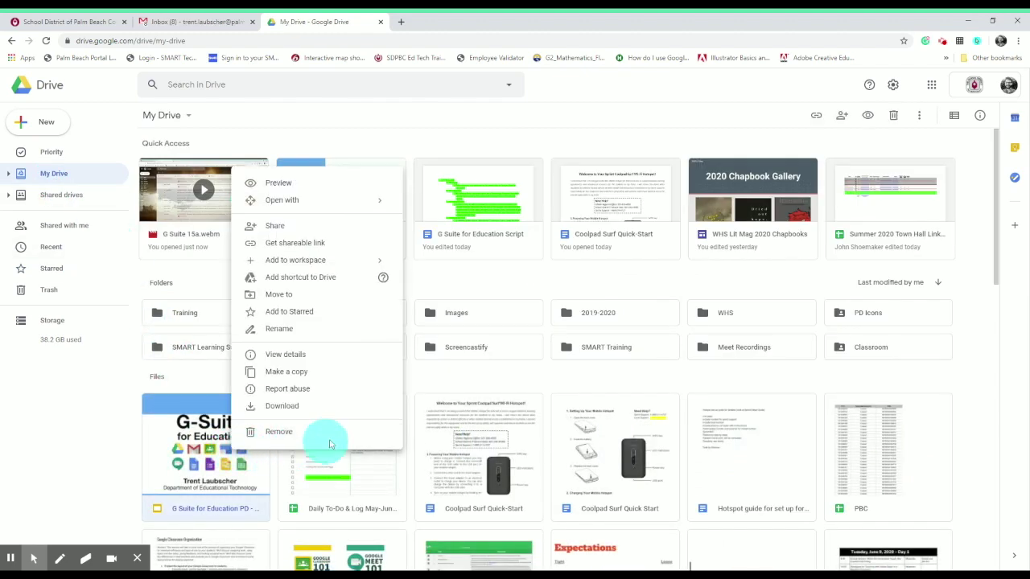
left_click(360, 314)
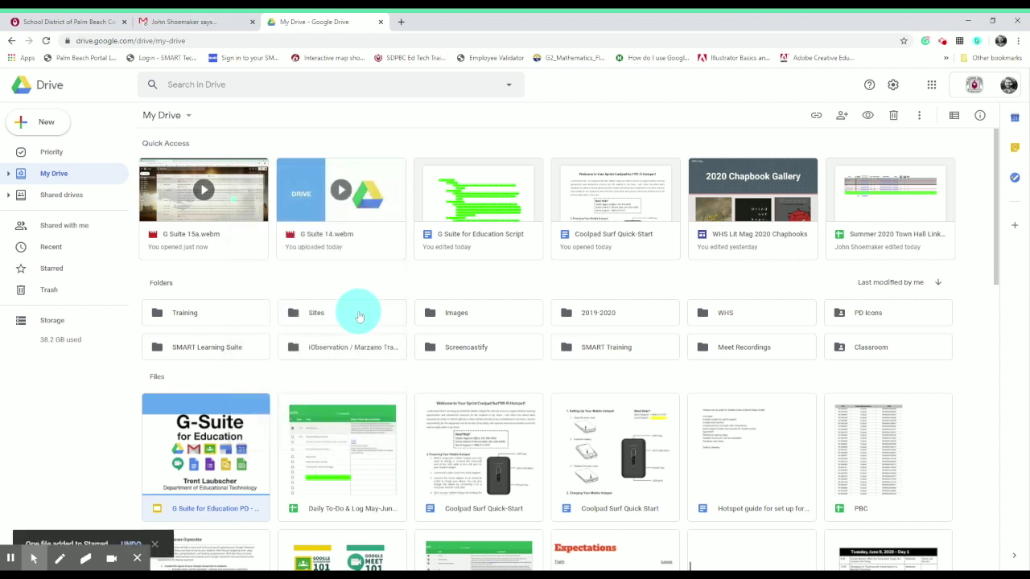
left_click(62, 270)
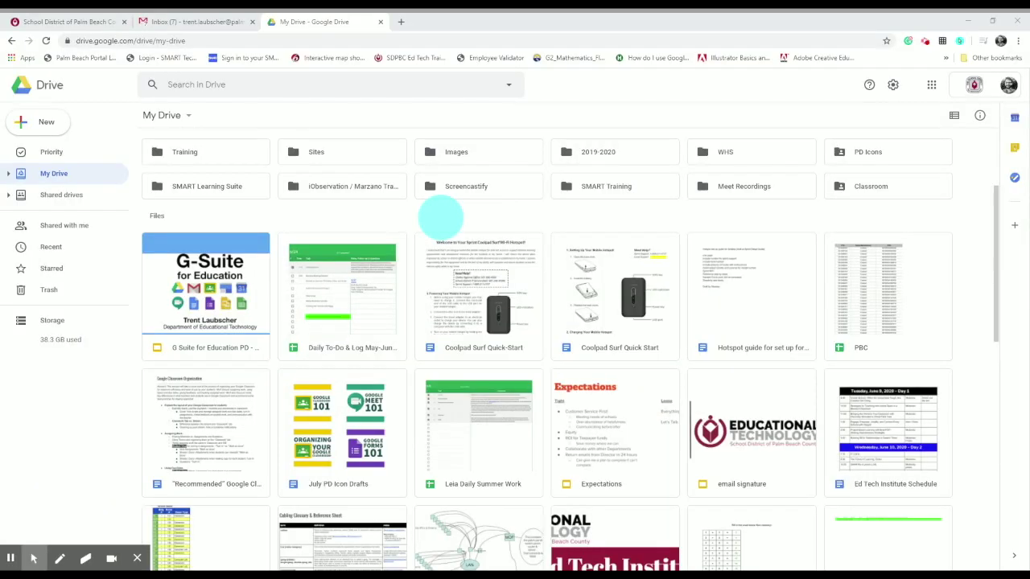
- View the additional file actions available for the G Suite for Education PD presentation in My Drive
left_click(197, 339)
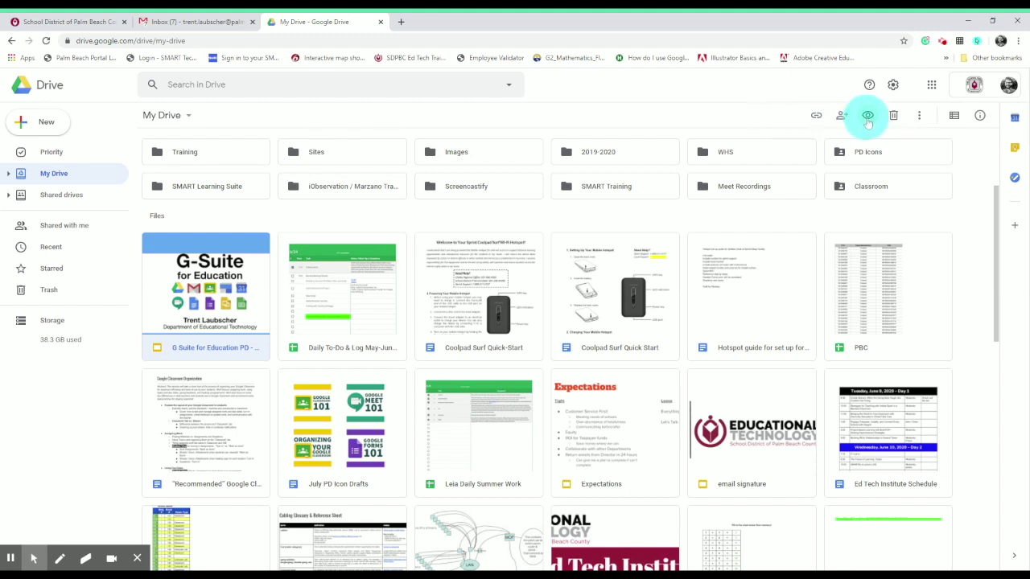
left_click(920, 121)
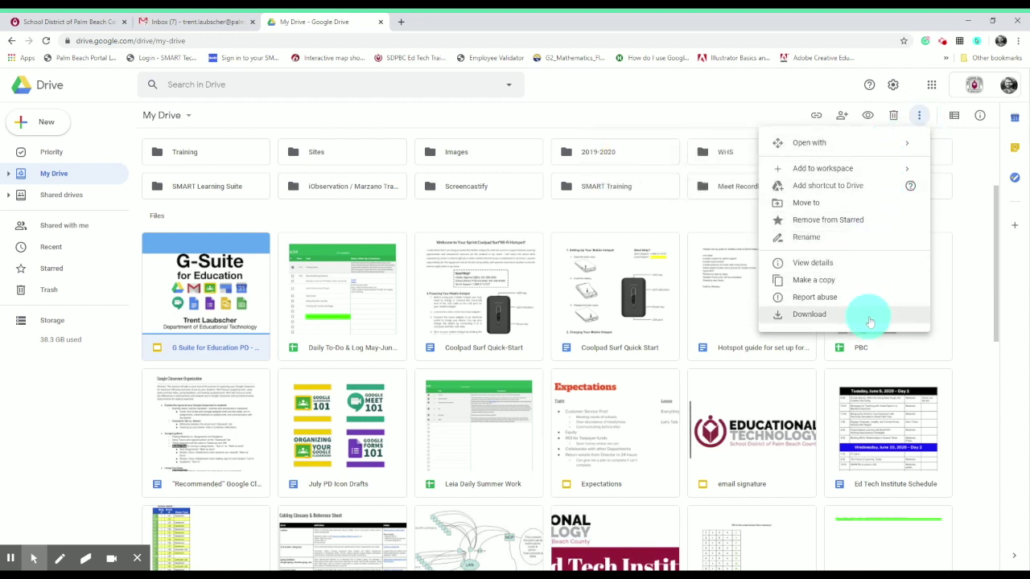
left_click(632, 115)
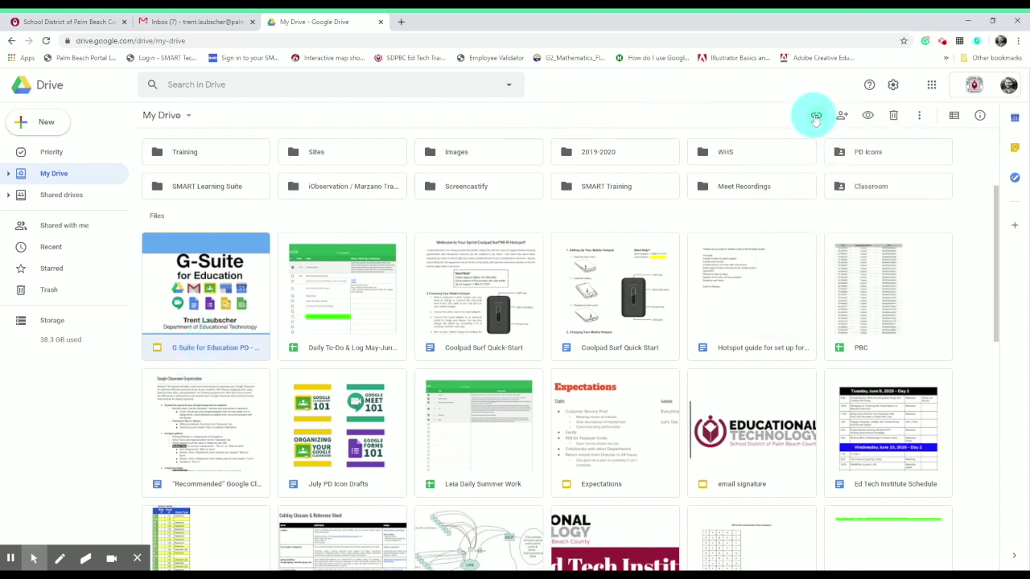
- Review the presentation's link-sharing settings, its list of people with access, and the role choices for the existing collaborator
left_click(816, 118)
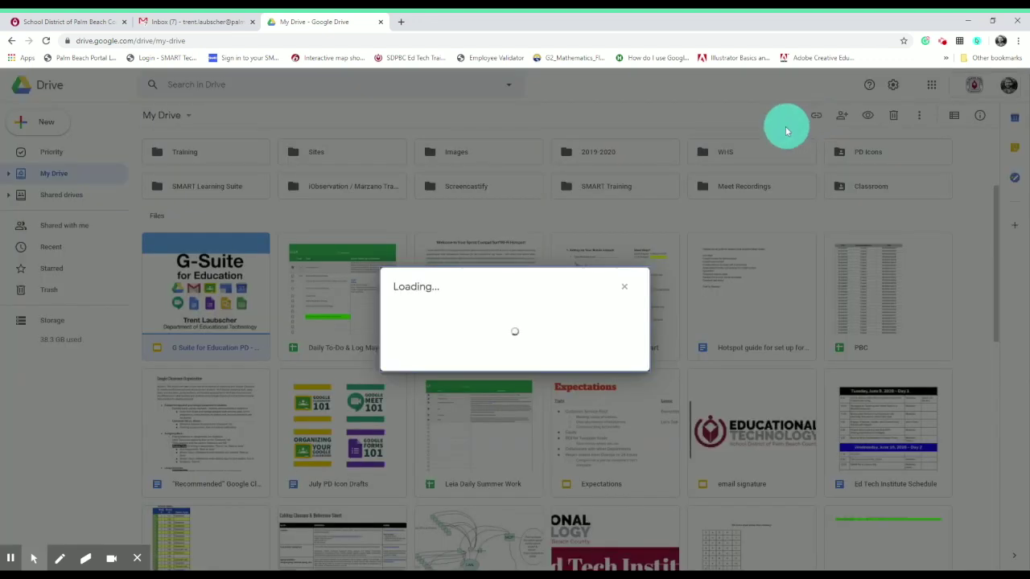
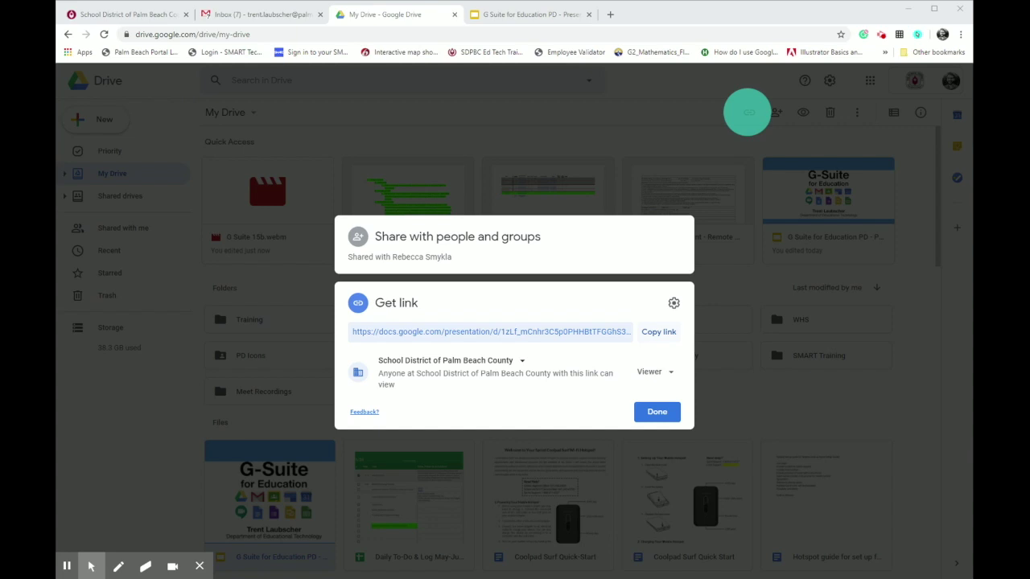
left_click(524, 258)
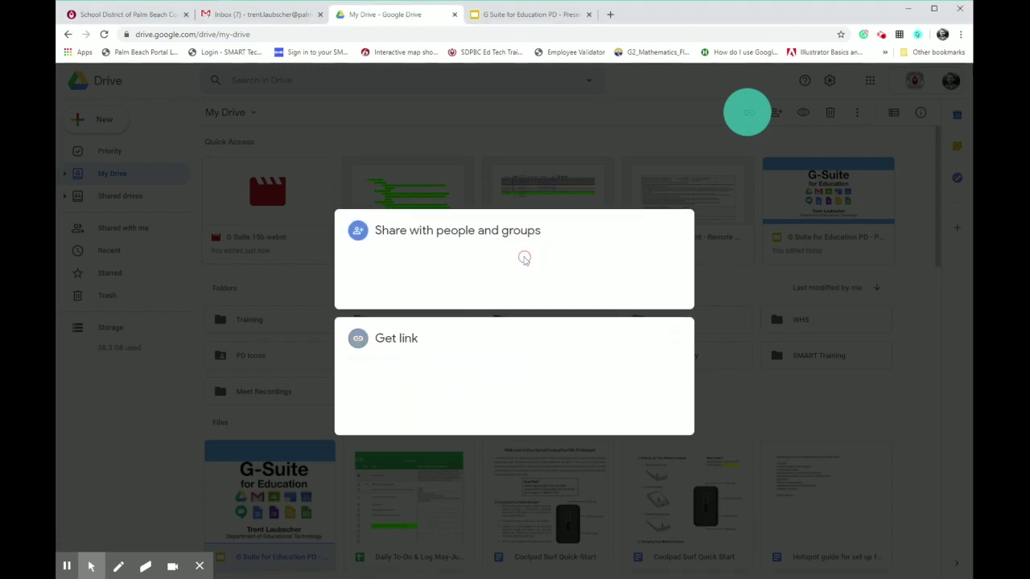
left_click(657, 347)
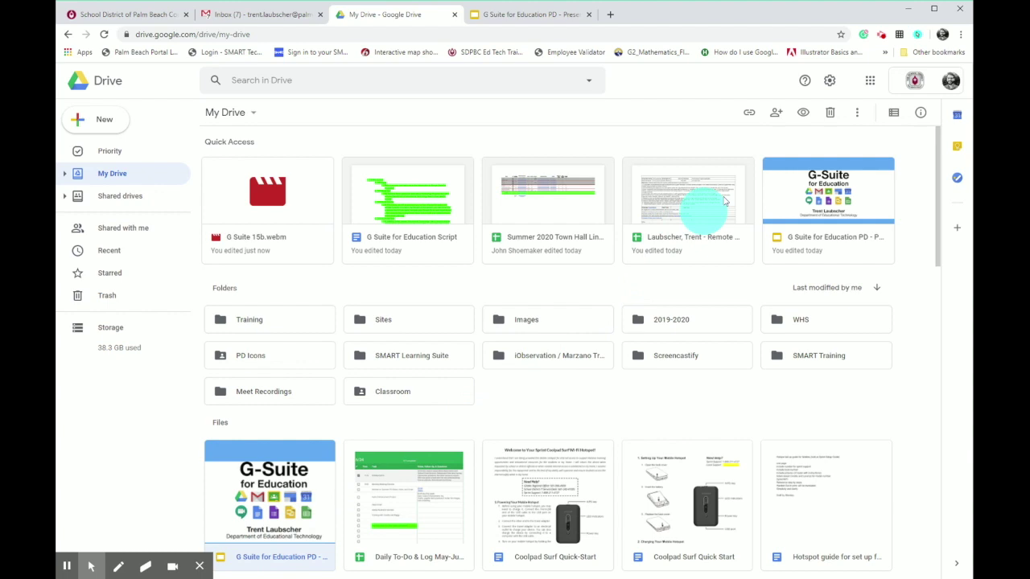
left_click(778, 115)
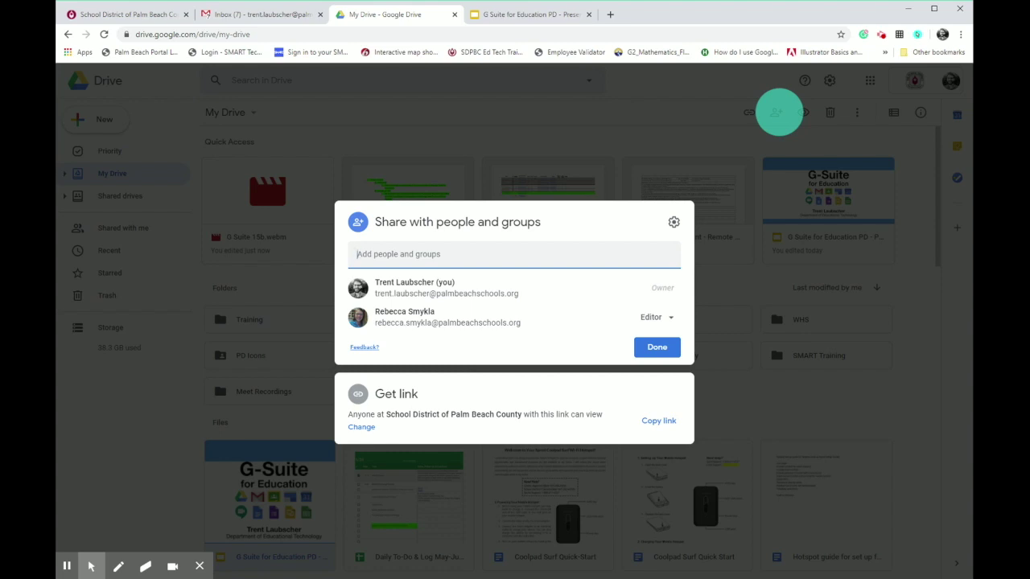
left_click(669, 318)
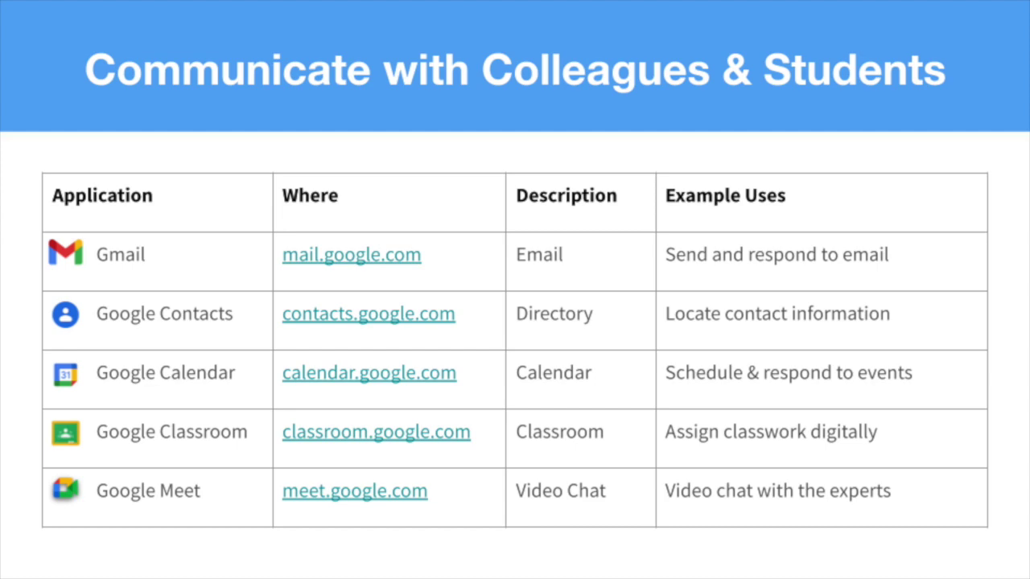
key("Right")
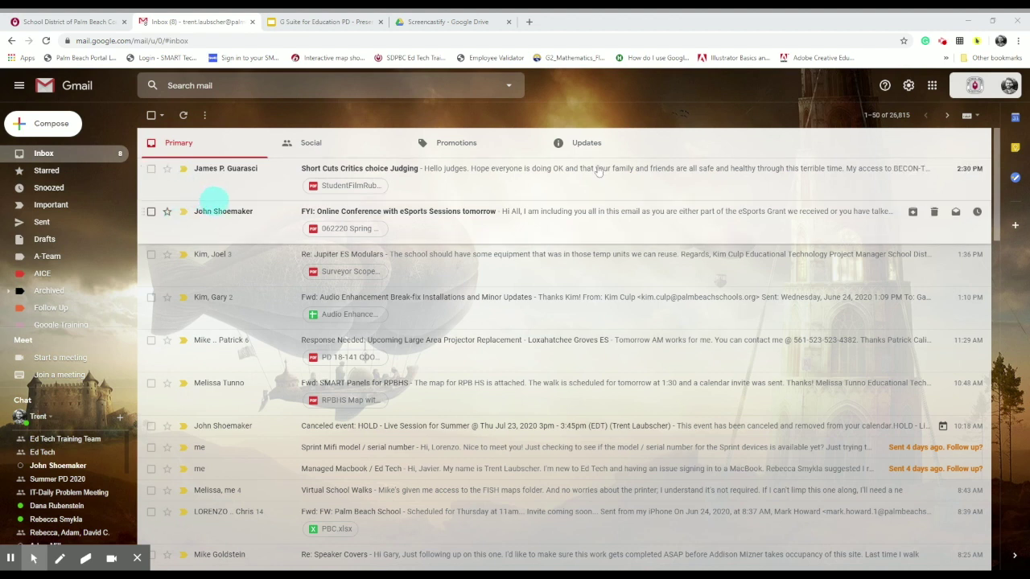
- Examine Gmail's quick settings for density, theme, inbox type and reading pane, plus the full General settings, and return to the inbox
left_click(909, 89)
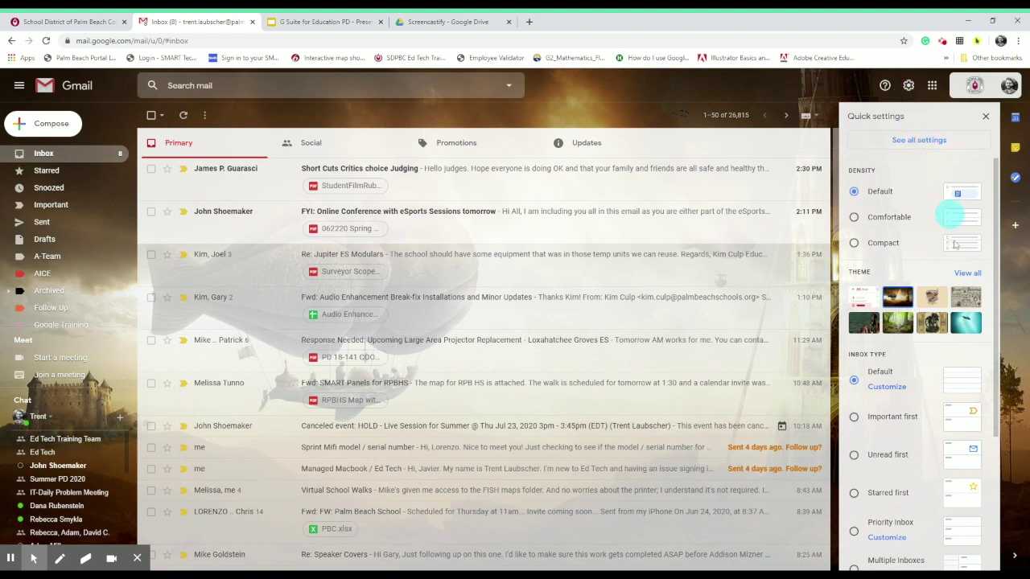
scroll(943, 324, "down", 2)
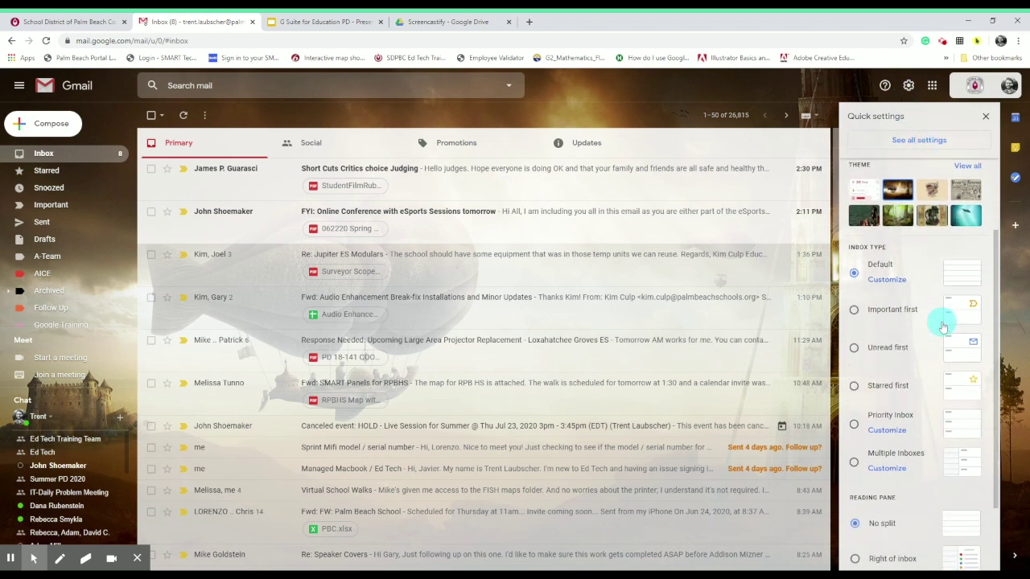
scroll(944, 324, "down", 1)
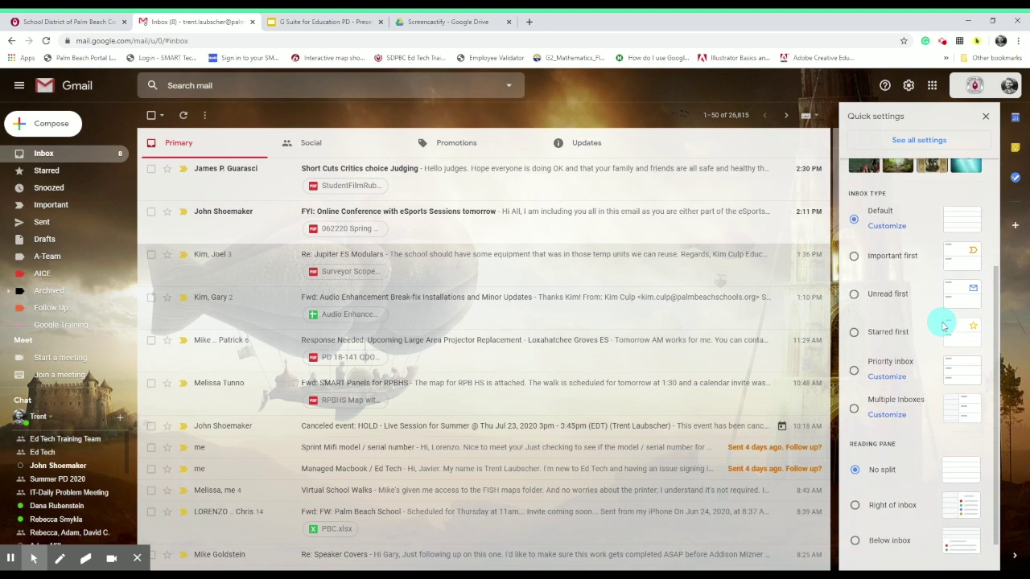
scroll(943, 325, "down", 1)
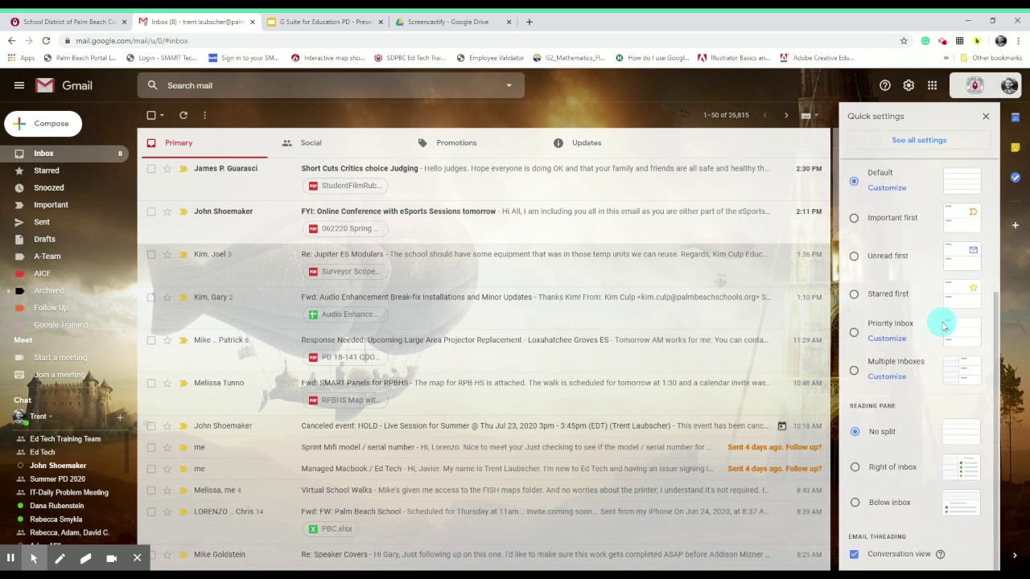
scroll(944, 325, "up", 1)
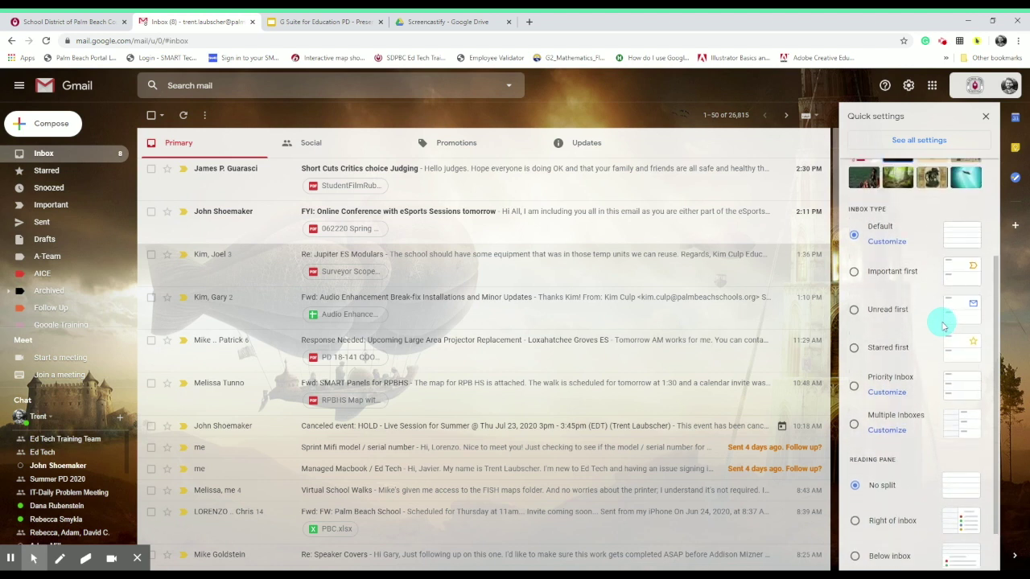
scroll(943, 325, "up", 3)
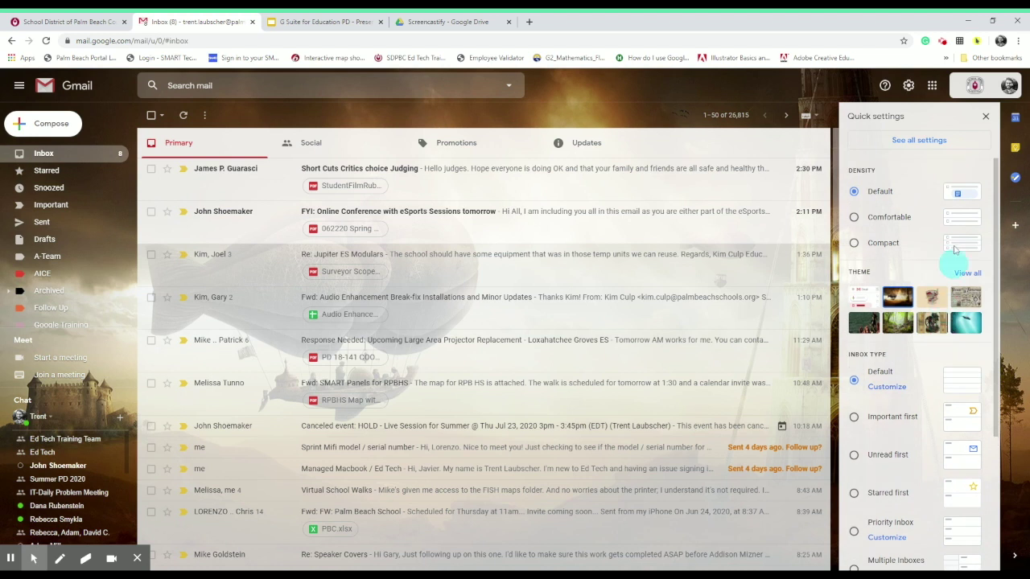
left_click(931, 143)
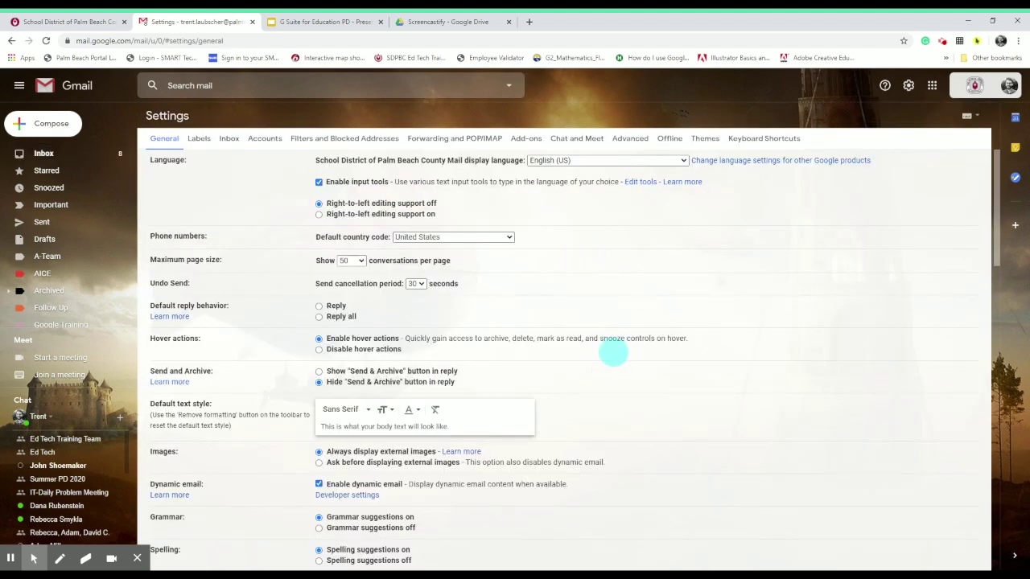
left_click(44, 153)
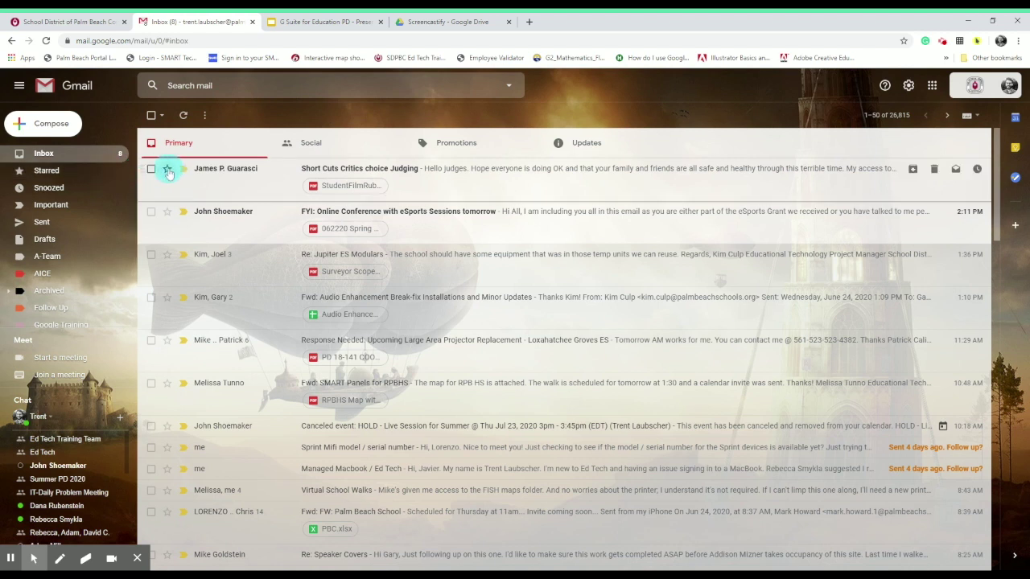
- Star the "Short Cuts Critics choice Judging" email, view the Starred messages and return to the inbox
left_click(168, 170)
left_click(58, 173)
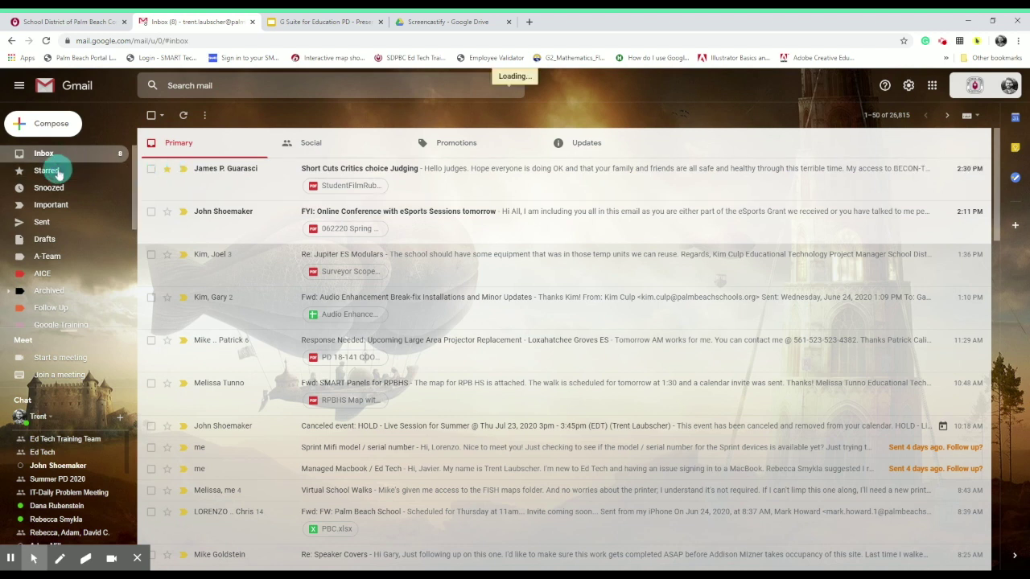
left_click(44, 153)
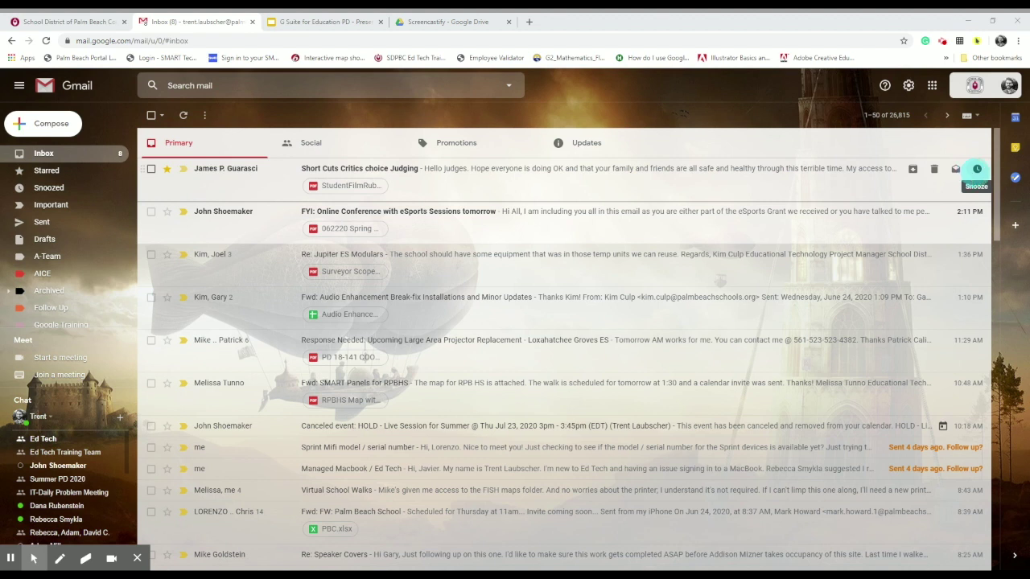
- View the snooze times offered for the "Short Cuts Critics choice Judging" email without snoozing it
left_click(977, 168)
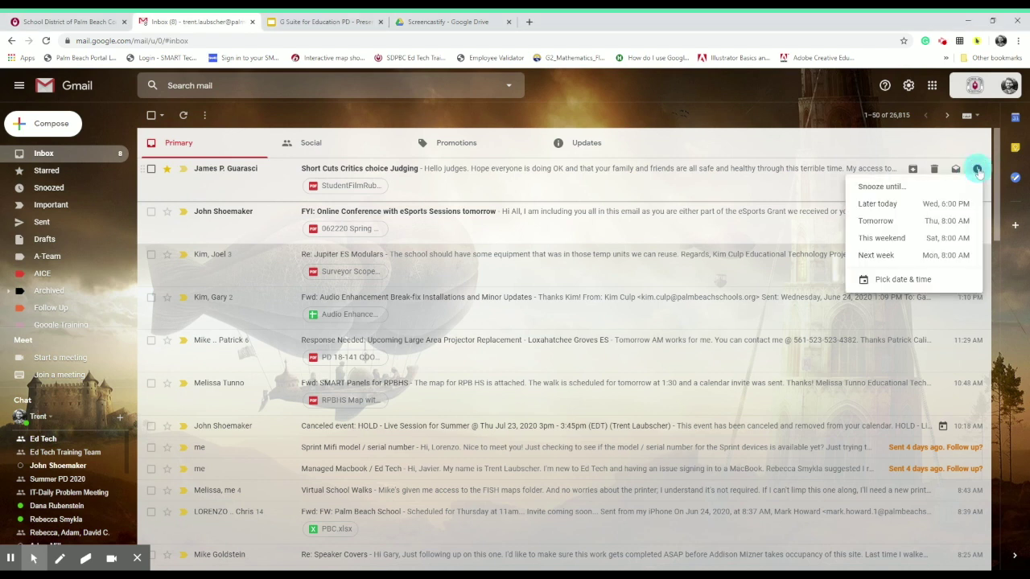
left_click(907, 206)
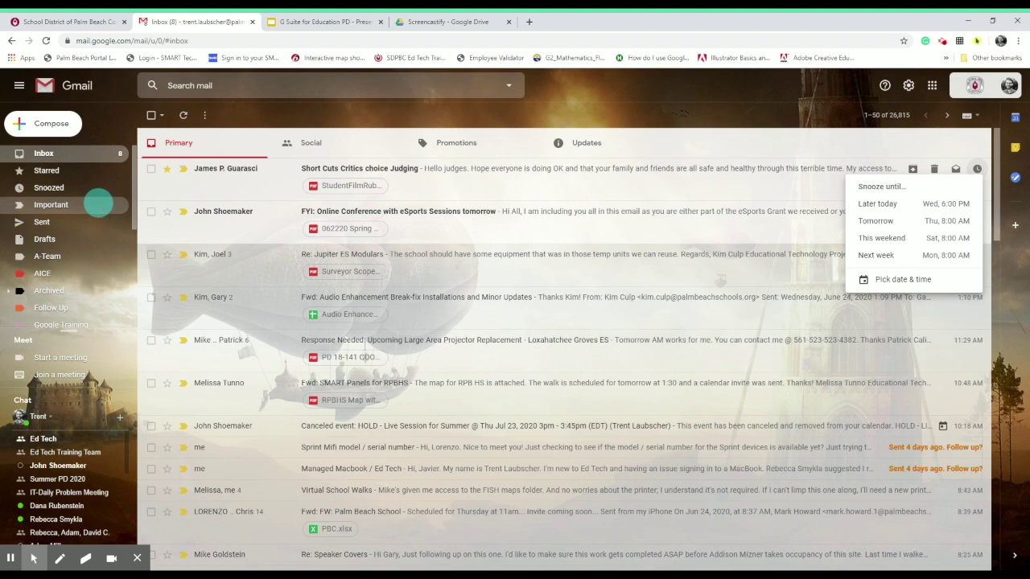
left_click(91, 147)
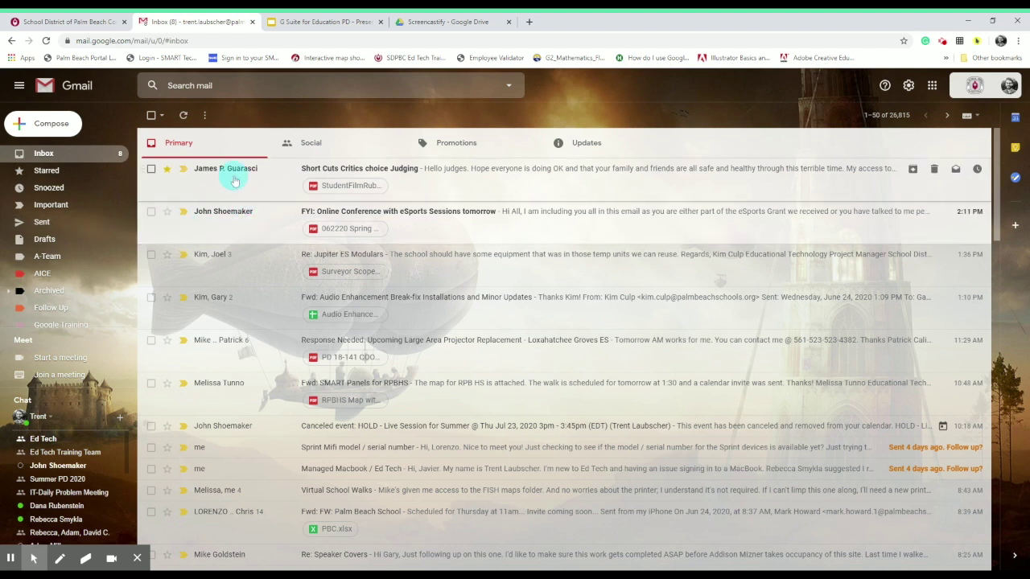
- Remove the importance marker from the "Short Cuts Critics choice Judging" email
left_click(184, 169)
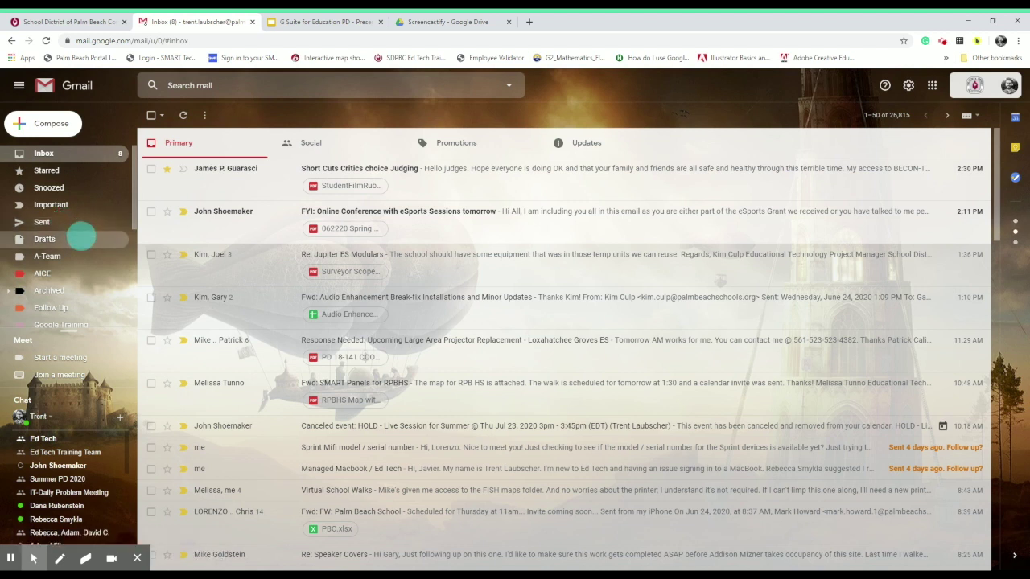
left_click(81, 239)
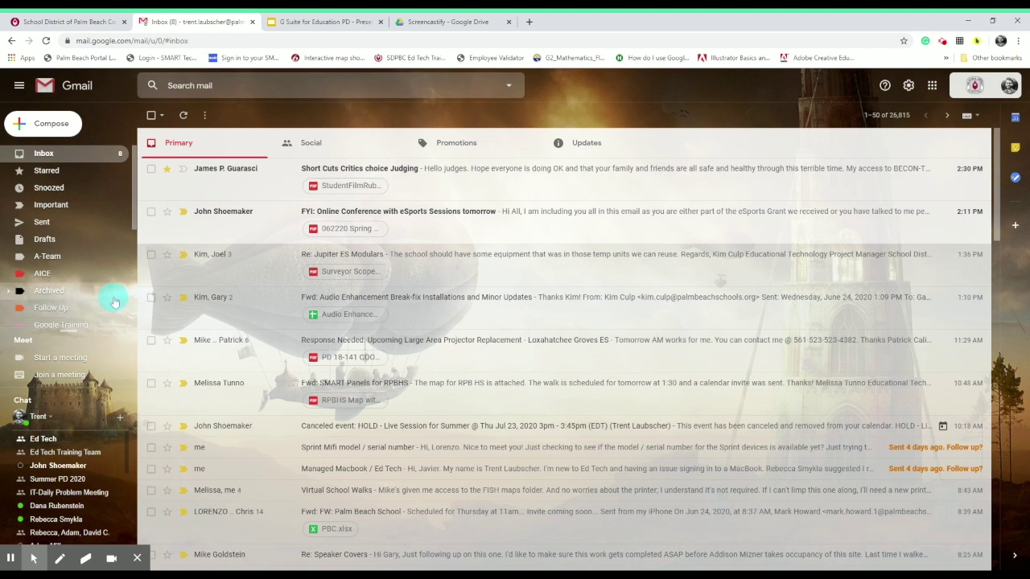
- Look through the Gmail label list and view the color, visibility and editing options for the Follow Up label
scroll(113, 298, "down", 3)
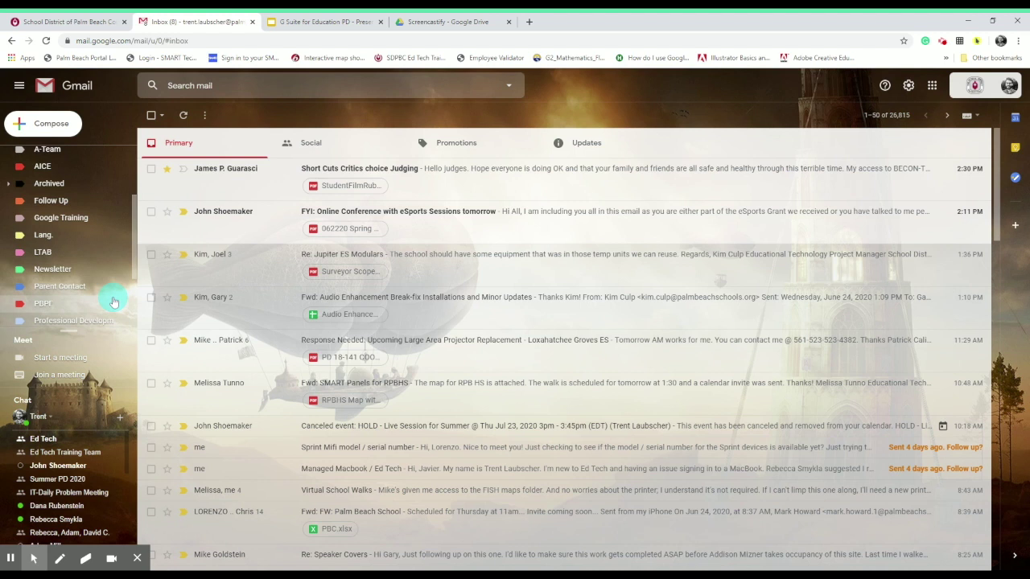
scroll(122, 241, "down", 3)
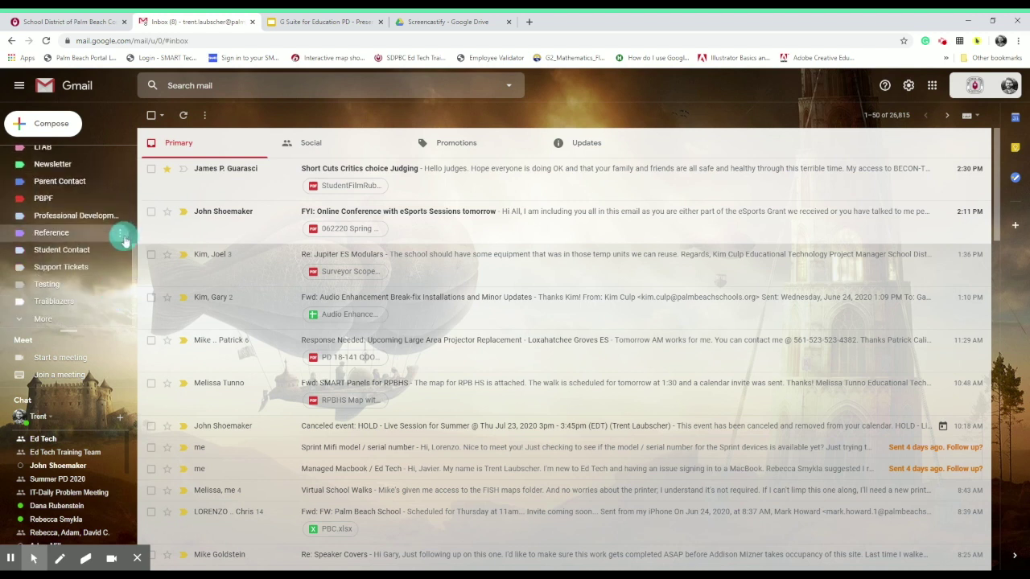
scroll(124, 241, "up", 3)
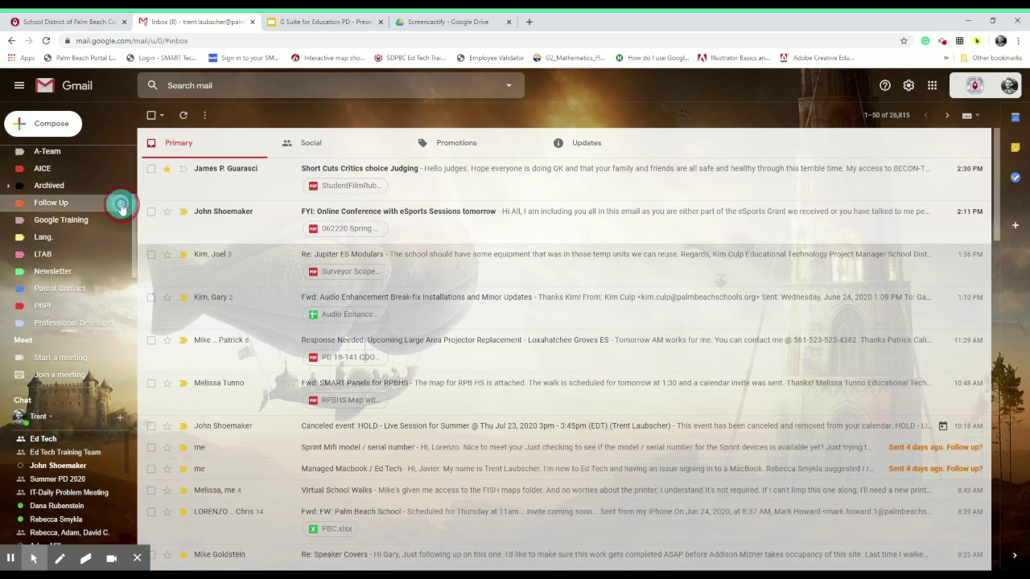
left_click(120, 205)
mouse_move(169, 222)
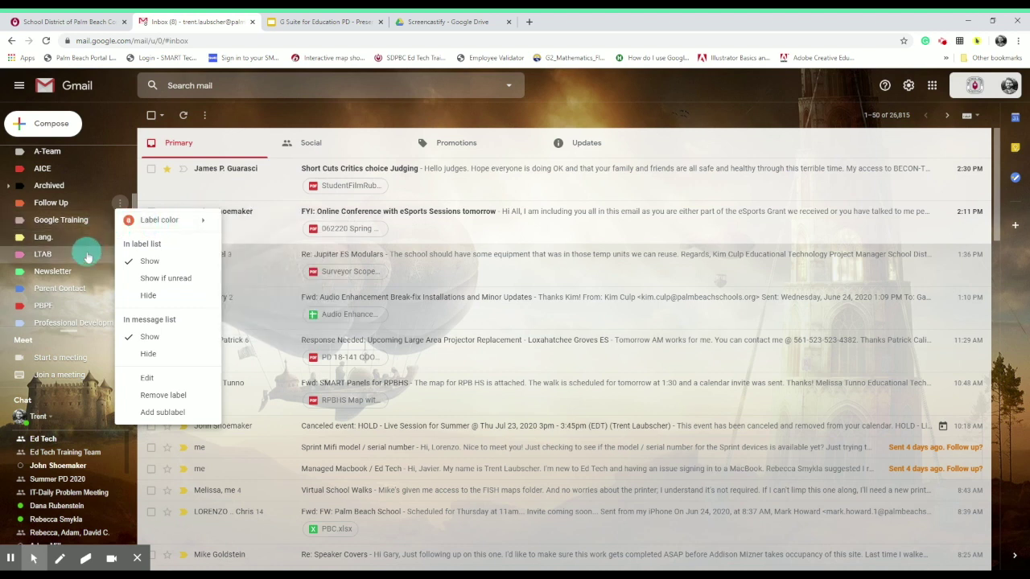
scroll(87, 253, "down", 3)
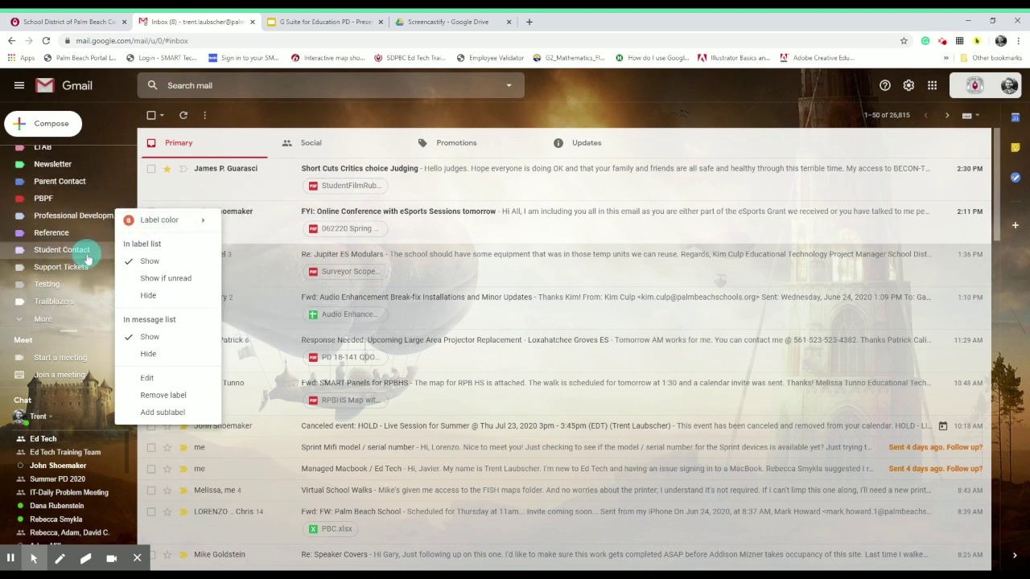
- Expand the full label list and view the form for creating a new label without creating one
left_click(69, 321)
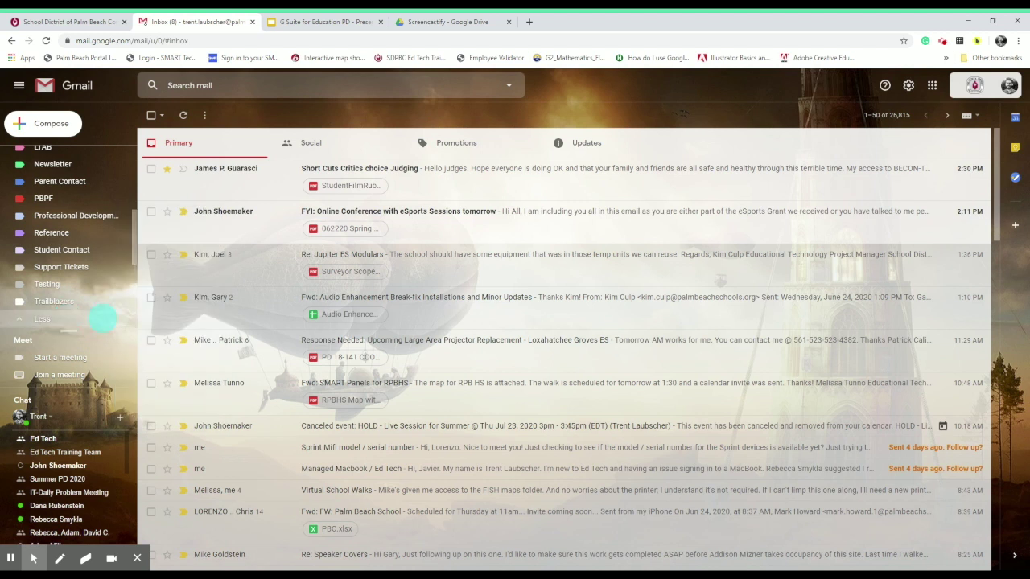
scroll(103, 319, "down", 5)
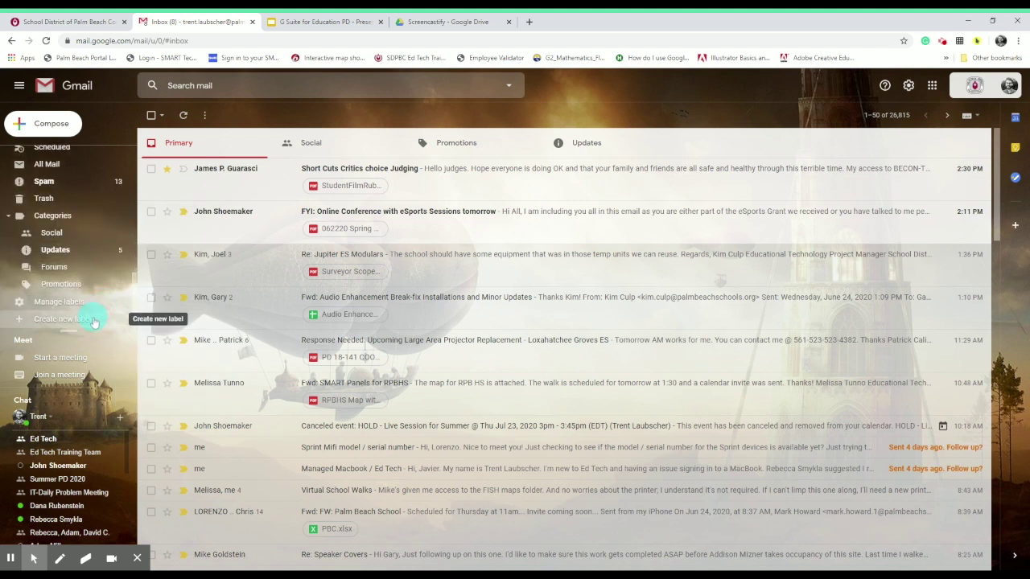
left_click(93, 320)
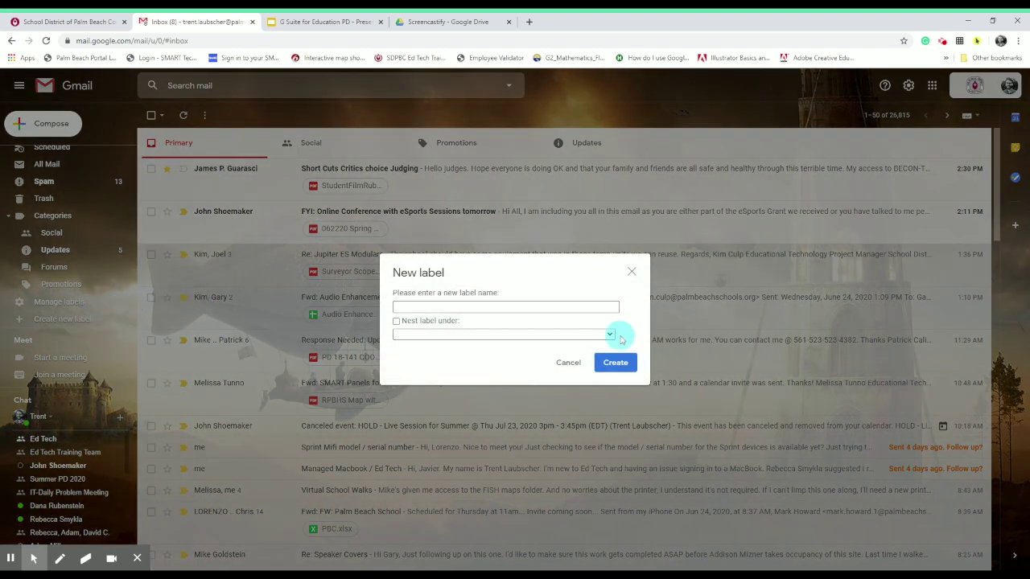
left_click(566, 363)
- Look through the labels that can be applied to the "Short Cuts Critics choice Judging" email without assigning one
left_click(430, 171)
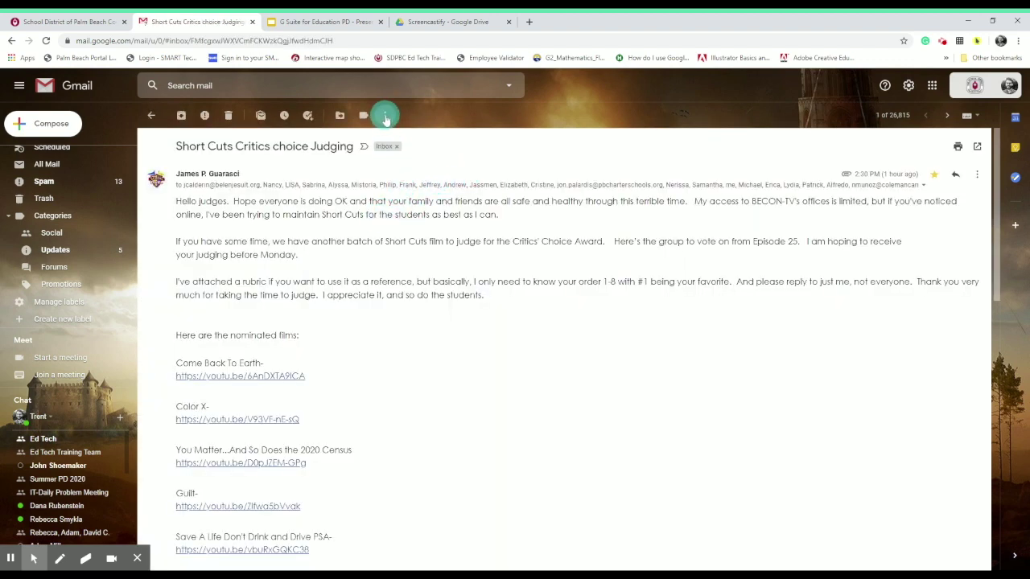
scroll(73, 157, "up", 5)
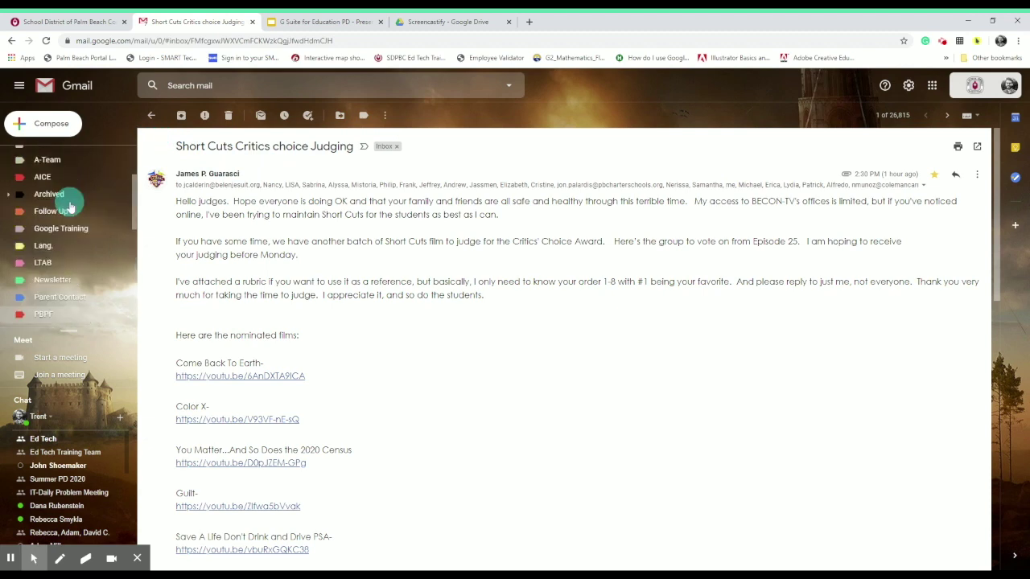
left_click(79, 158)
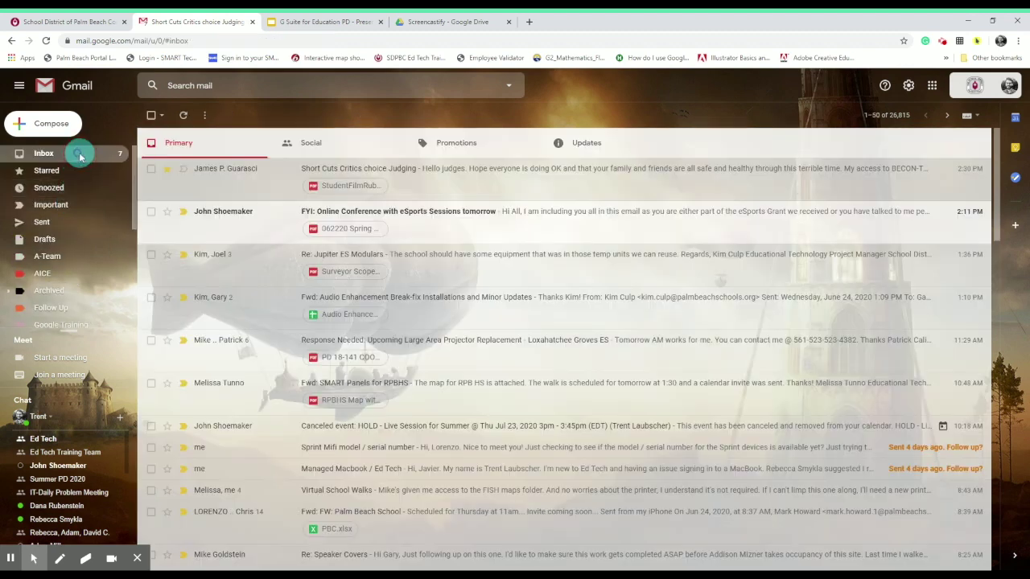
left_click(152, 170)
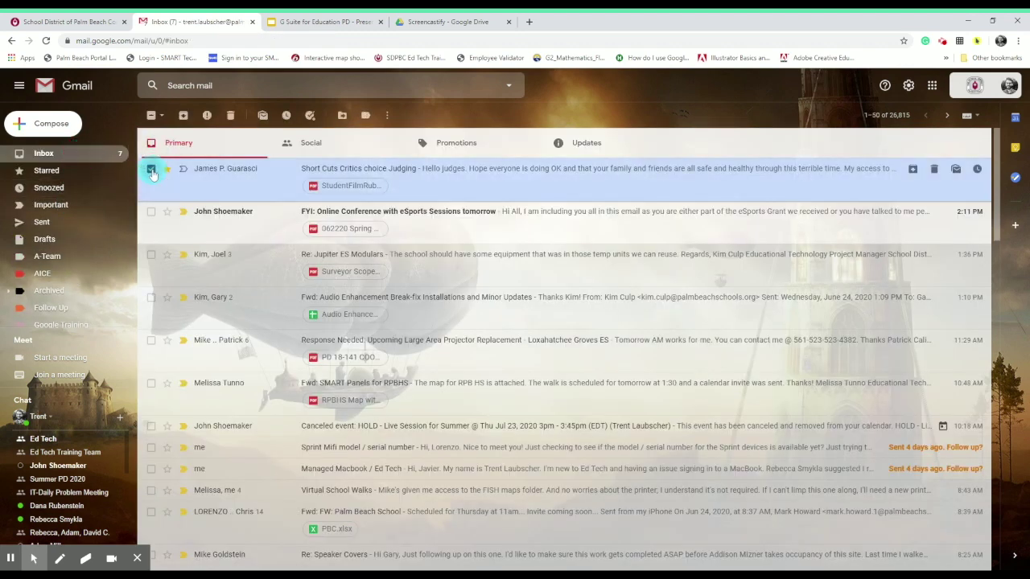
left_click(370, 121)
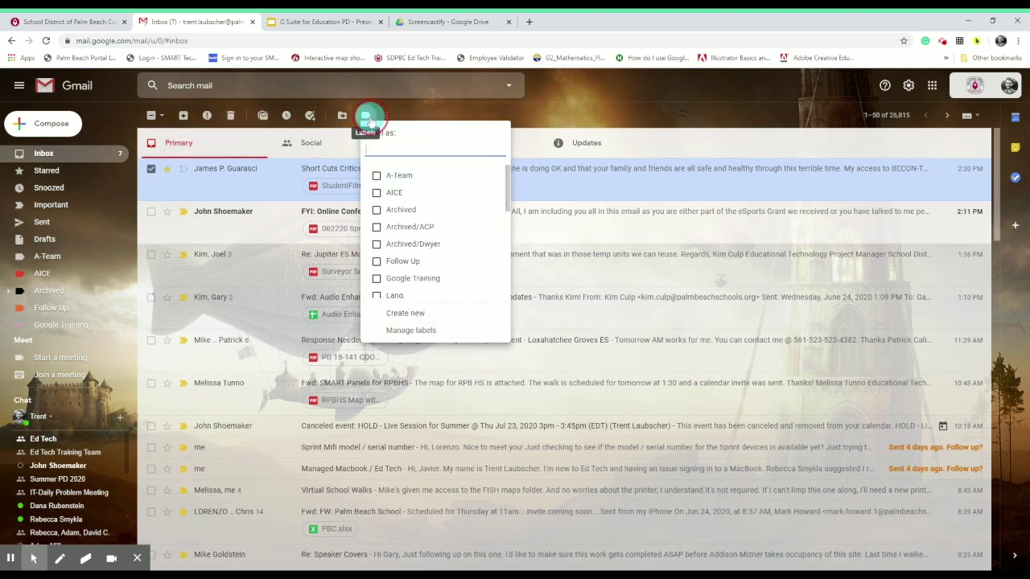
scroll(414, 213, "down", 2)
scroll(412, 211, "down", 3)
scroll(410, 207, "up", 5)
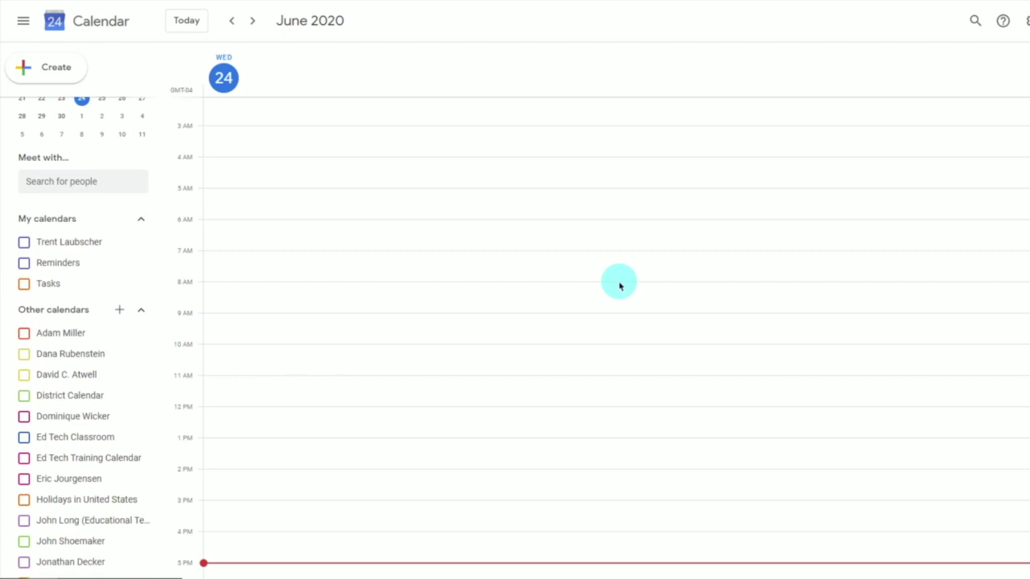
- Switch to Google Calendar and view the full set of options for a new event without saving it
left_click(62, 72)
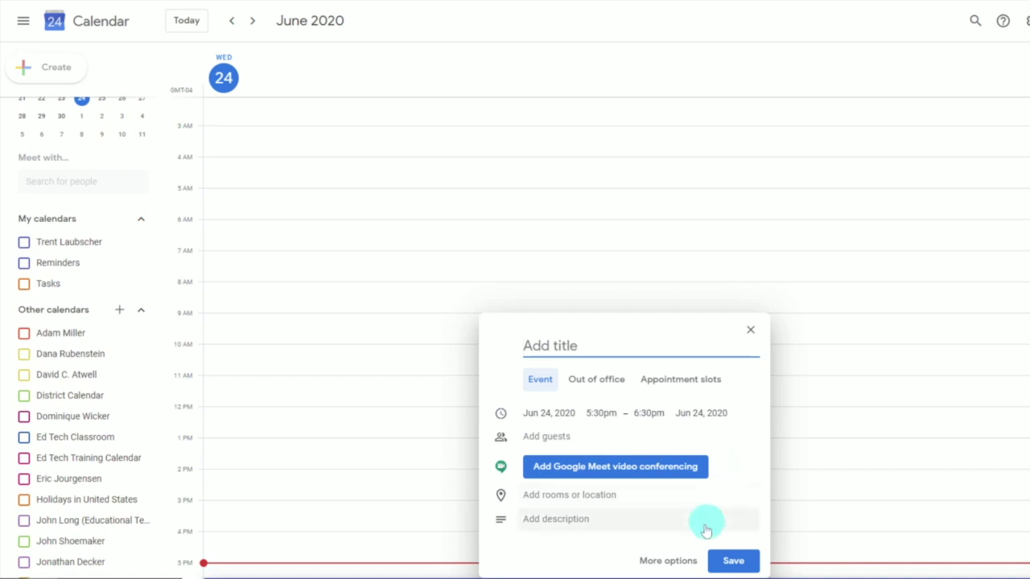
left_click(674, 563)
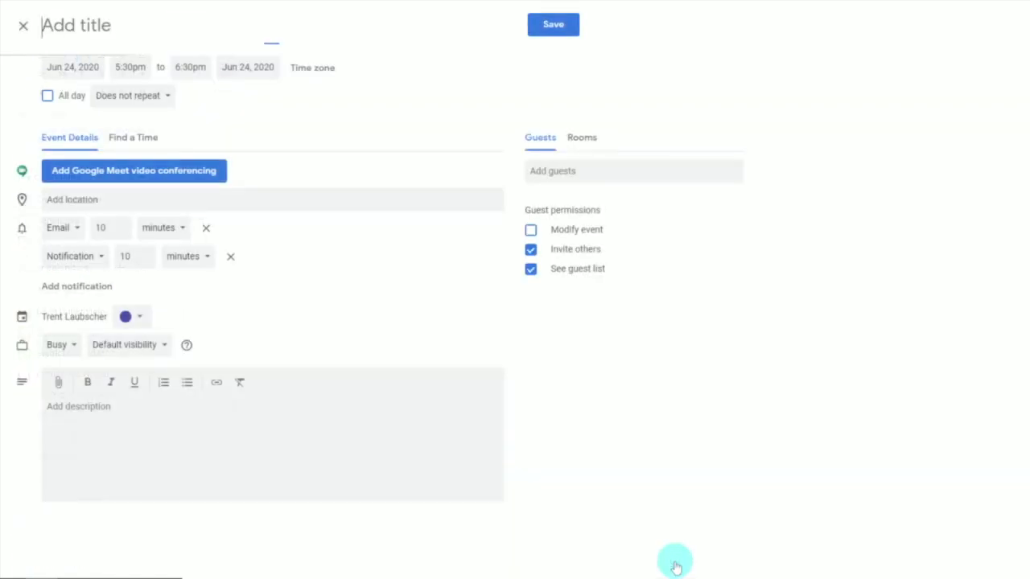
left_click(29, 33)
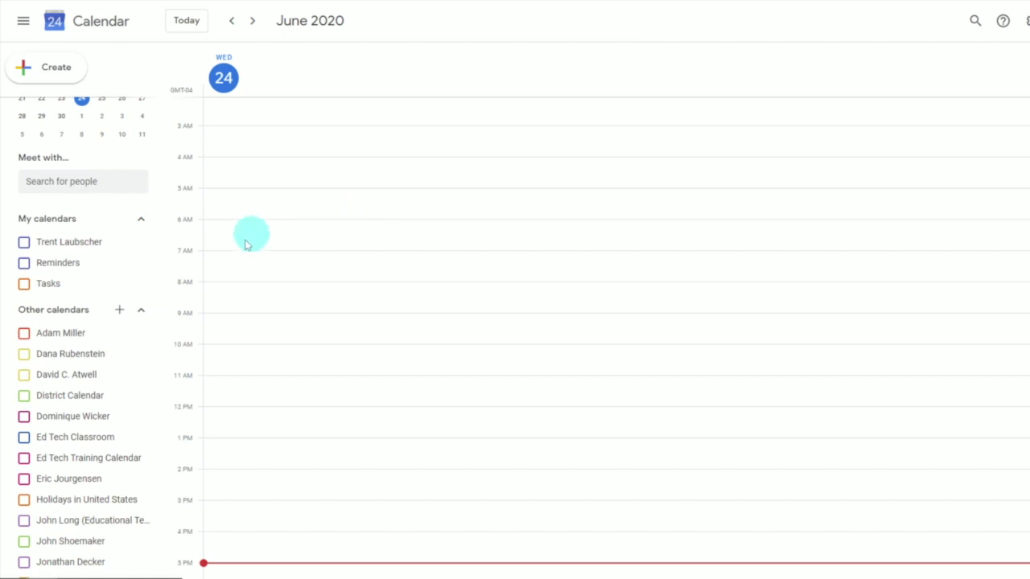
- View the display and color options and the sharing settings of the owner's personal calendar, and return to the calendar view
left_click(138, 242)
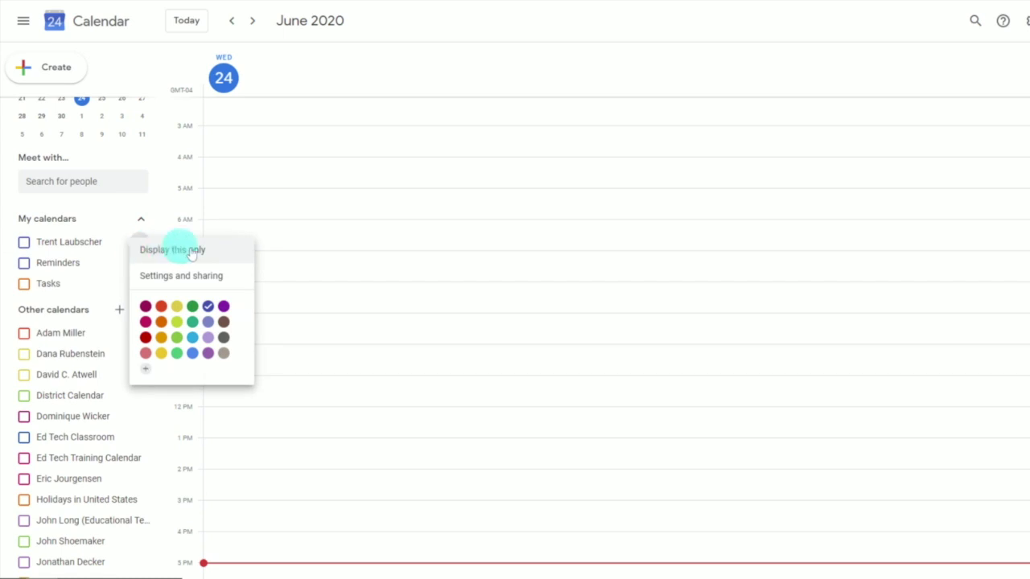
left_click(228, 277)
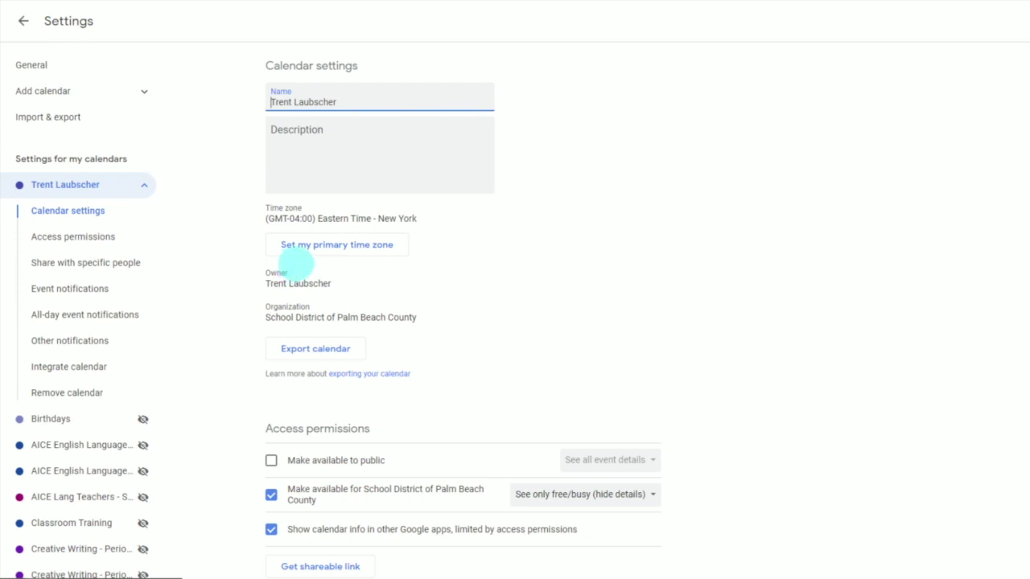
left_click(25, 24)
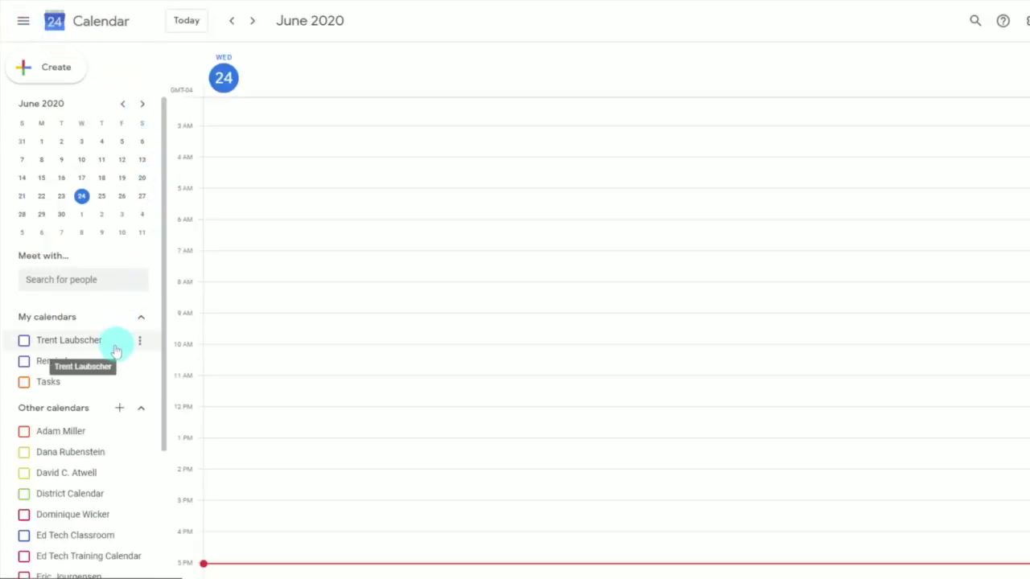
- View the options for adding other calendars without adding one
left_click(120, 412)
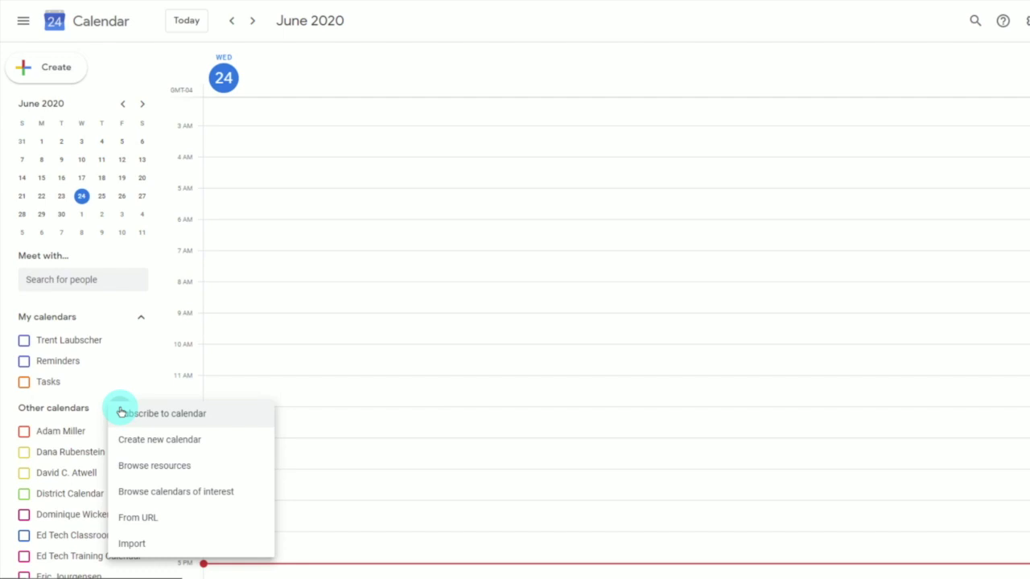
left_click(436, 327)
left_click(436, 326)
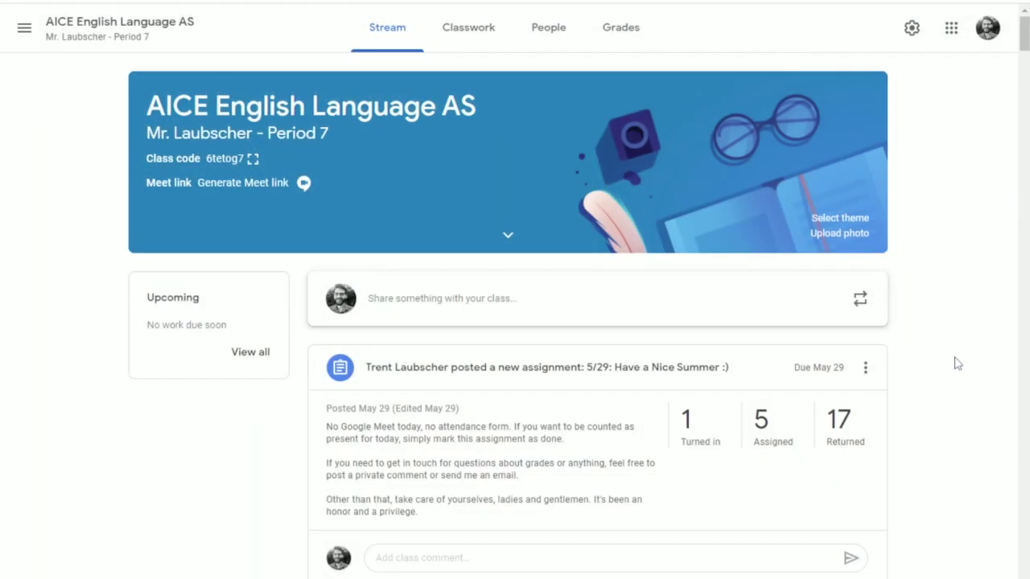
- In Google Classroom, browse the Paper 2A classwork of AICE English Language AS and open the digital plot diagram from "Planning for Narrative Responses"
left_click(473, 28)
scroll(1022, 48, "down", 1)
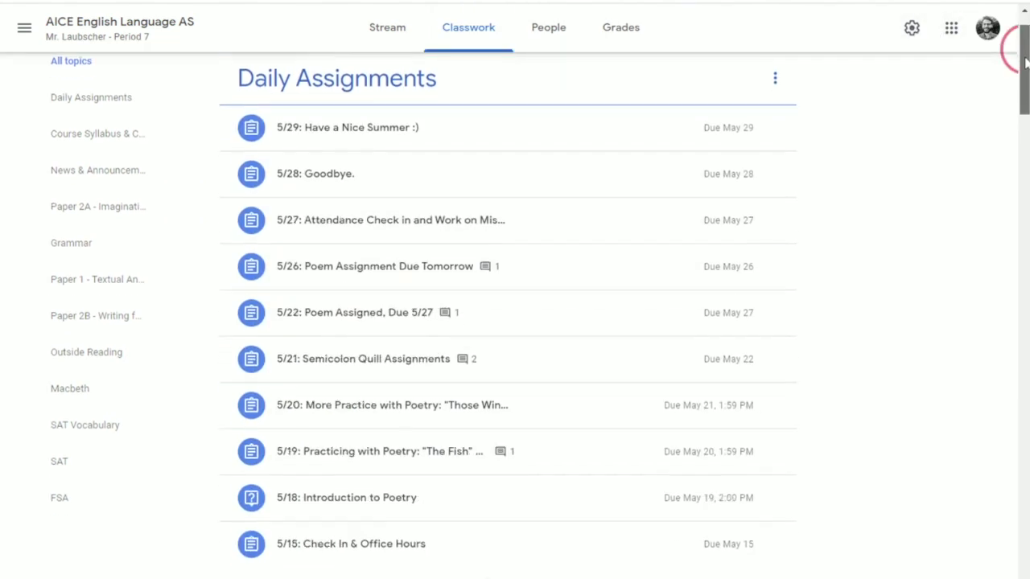
left_click(84, 202)
scroll(346, 400, "down", 4)
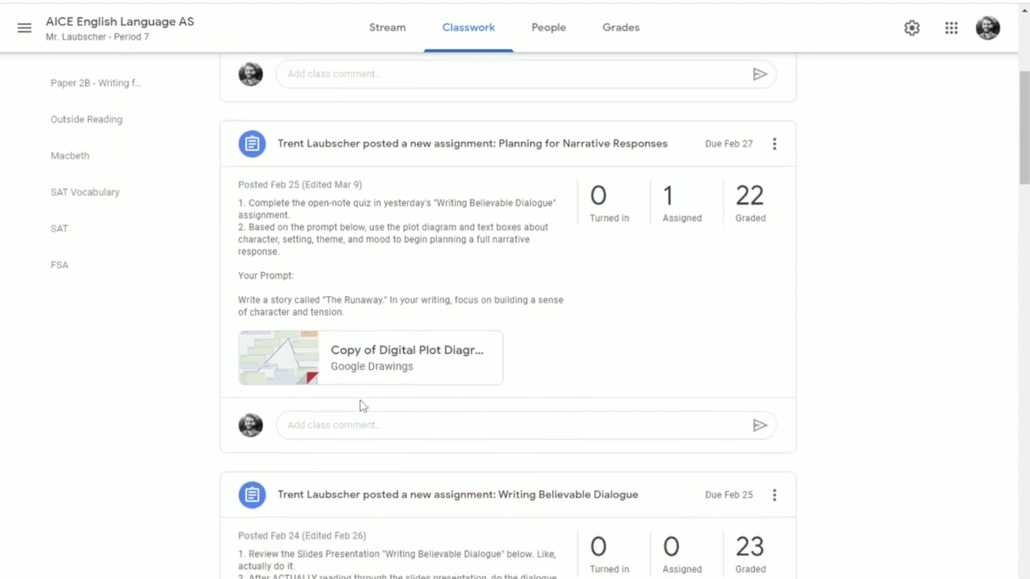
left_click(287, 358)
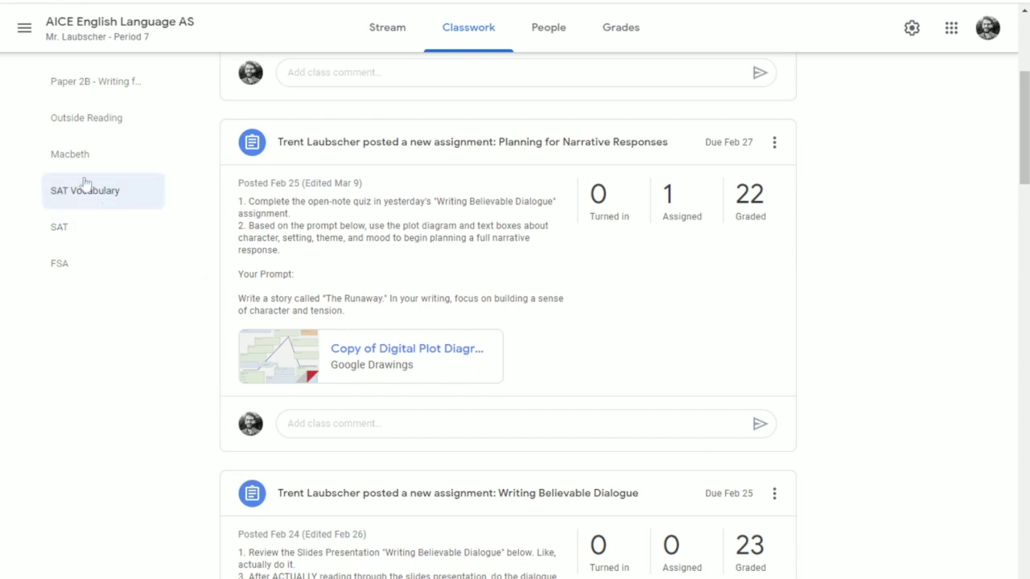
- Open the Macbeth Intro presentation from the Macbeth classwork topic and look through slides 2 to 4
left_click(70, 154)
left_click(282, 265)
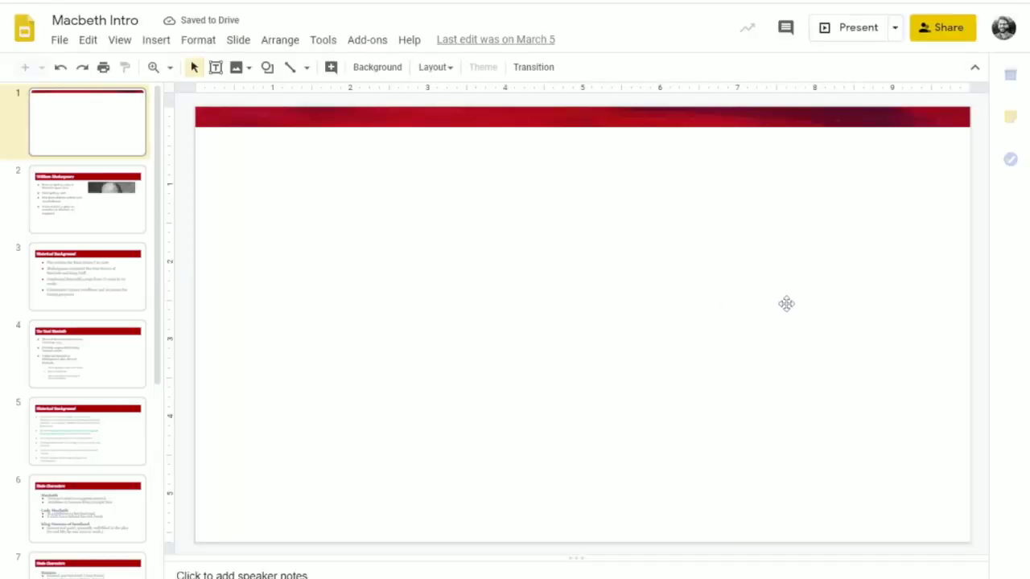
left_click(110, 225)
left_click(114, 286)
left_click(113, 358)
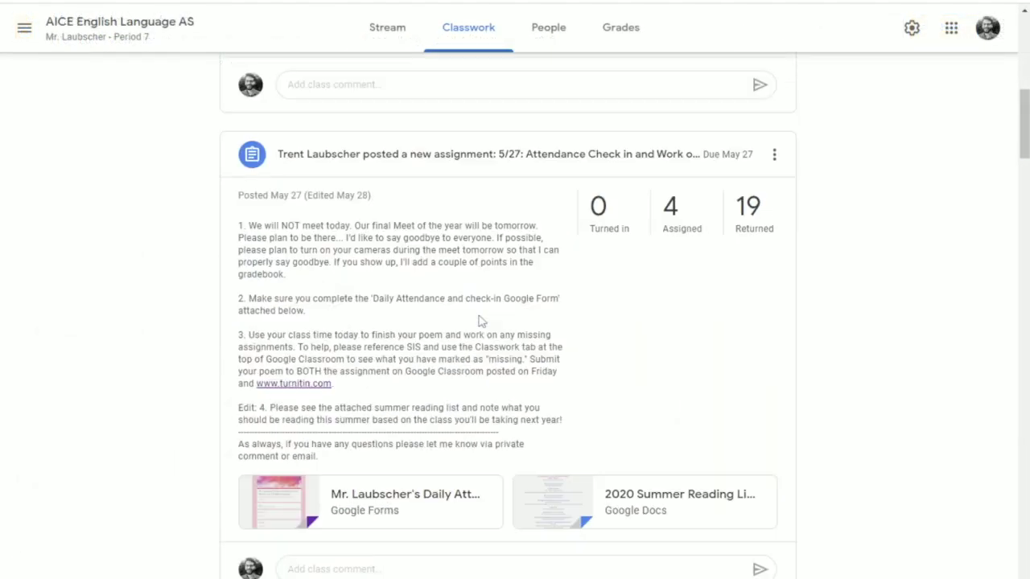
- Open the "Those Winter Sundays" quiz from the 5/20 assignment and answer its last two questions with the third and fourth choices respectively
scroll(499, 322, "down", 10)
scroll(480, 322, "down", 15)
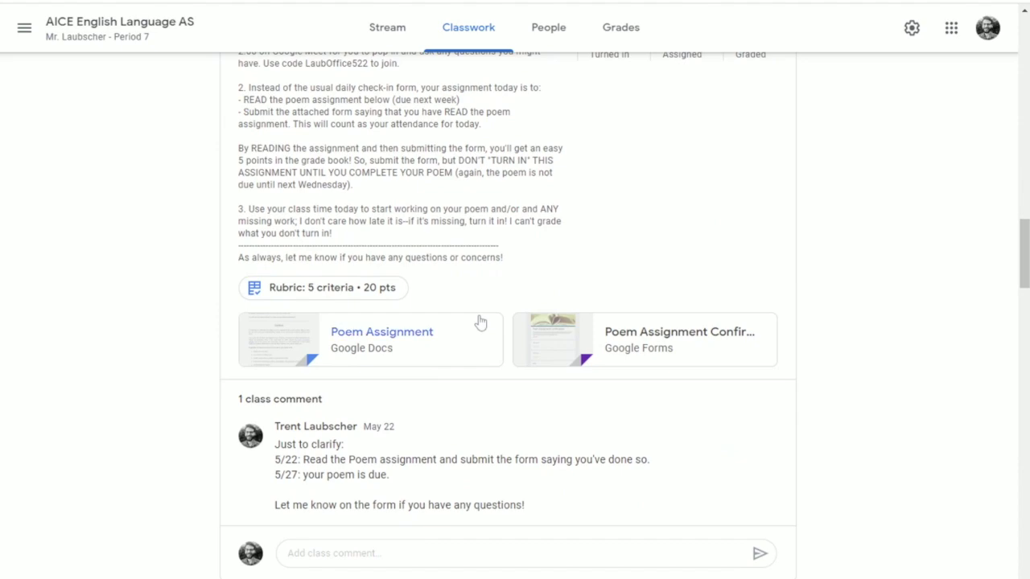
scroll(480, 322, "down", 6)
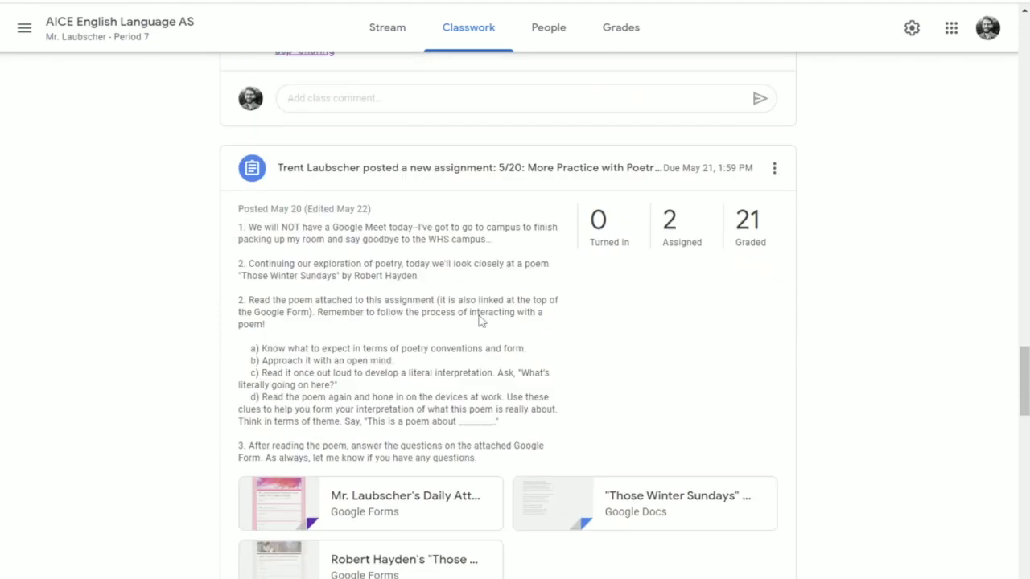
left_click(292, 422)
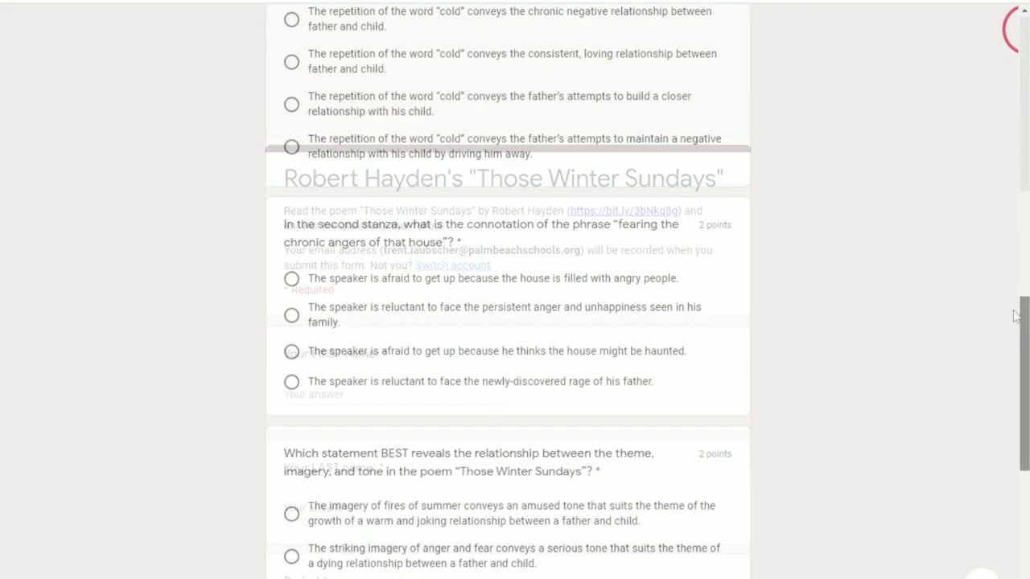
scroll(1003, 380, "down", 3)
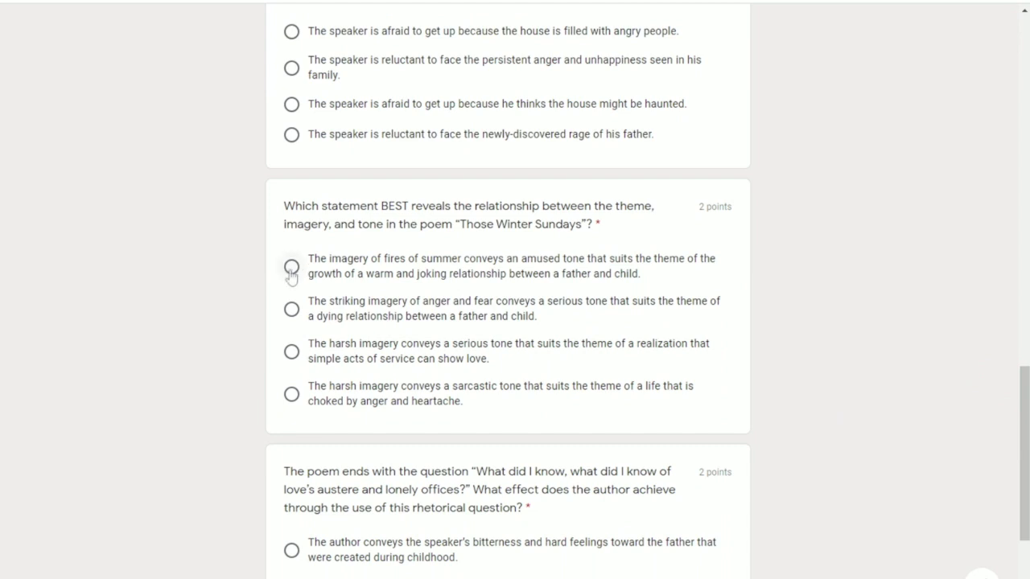
left_click(291, 351)
scroll(752, 390, "down", 3)
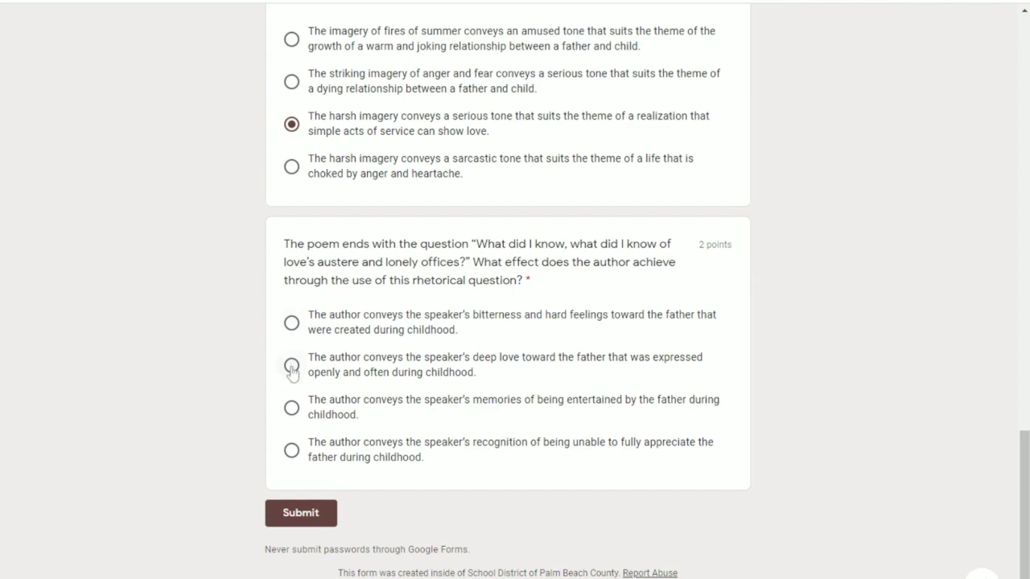
left_click(291, 449)
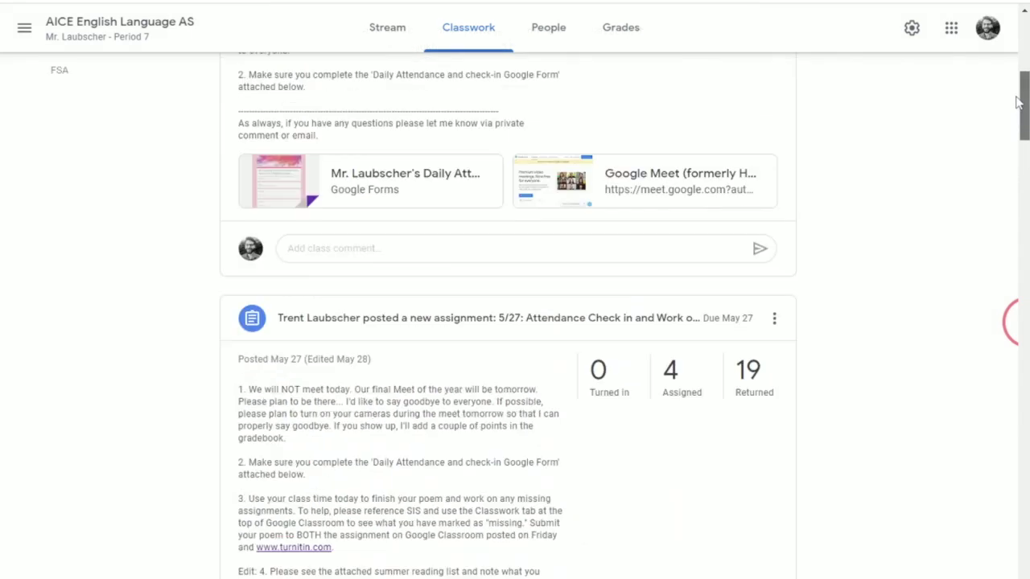
- Generate and save a Meet link visible to students for the AICE English Language AS class, and return to the class stream
scroll(1019, 102, "up", 10)
left_click(468, 28)
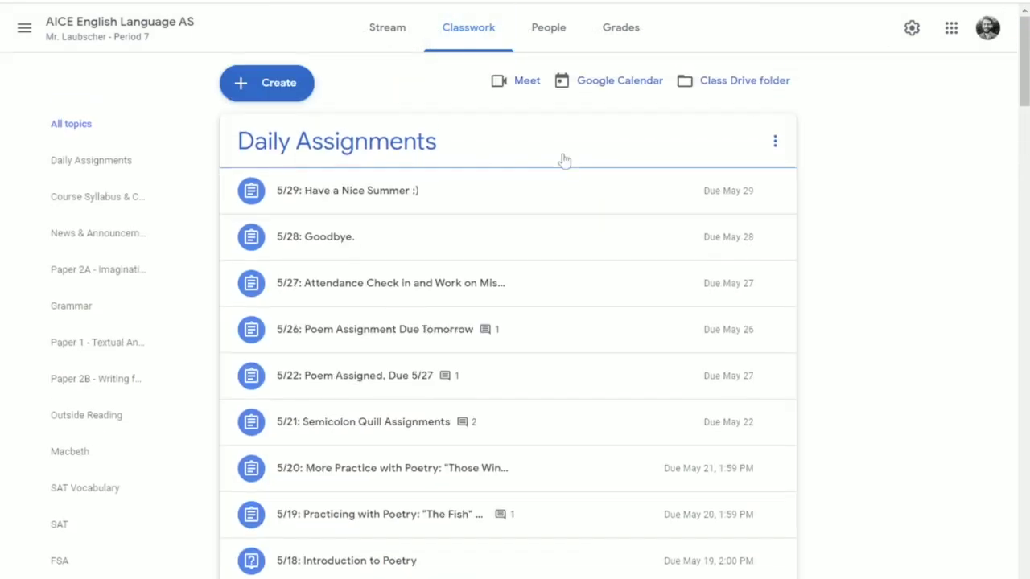
left_click(510, 81)
left_click(425, 317)
left_click(689, 387)
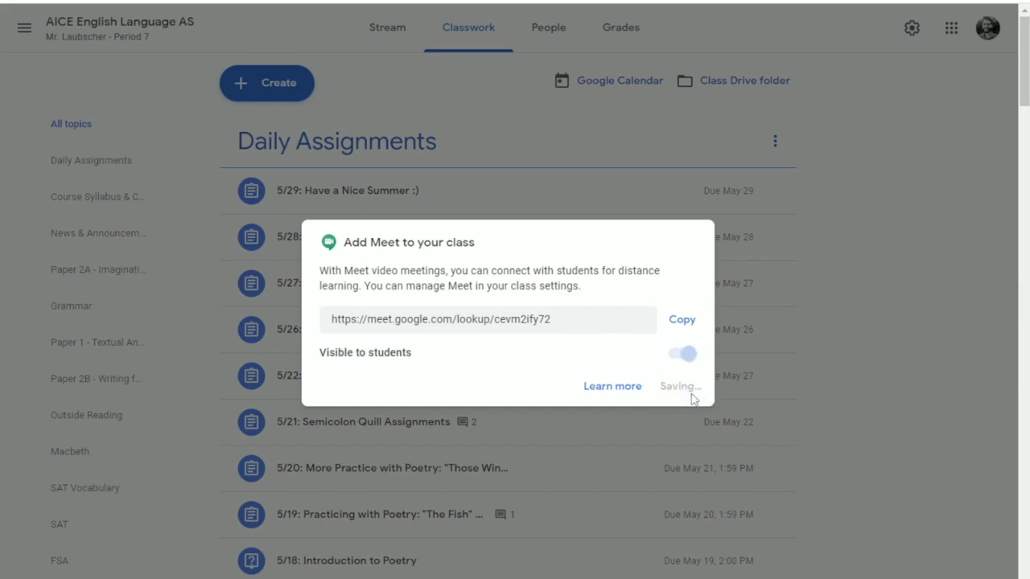
left_click(383, 33)
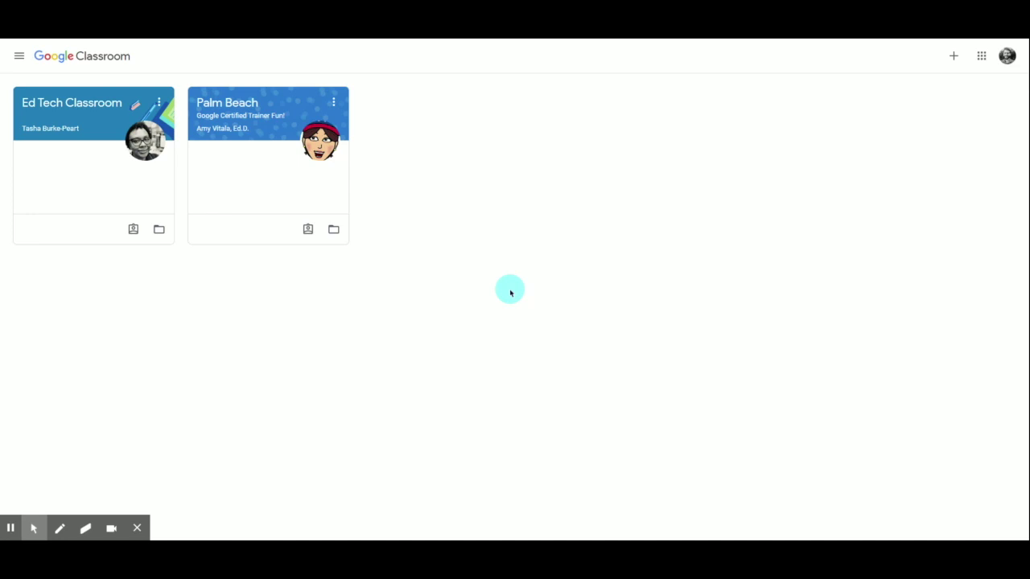
- Create a new class in Google Classroom named "Demo Class" with the subject "2021 Pre-School"
left_click(955, 56)
left_click(934, 95)
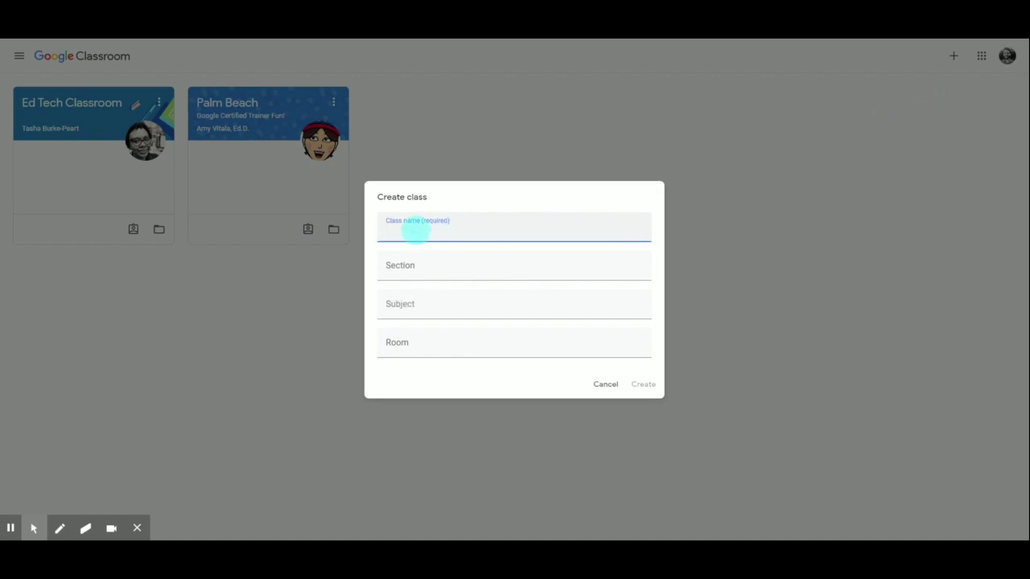
type("Demo Class")
left_click(403, 310)
type("2")
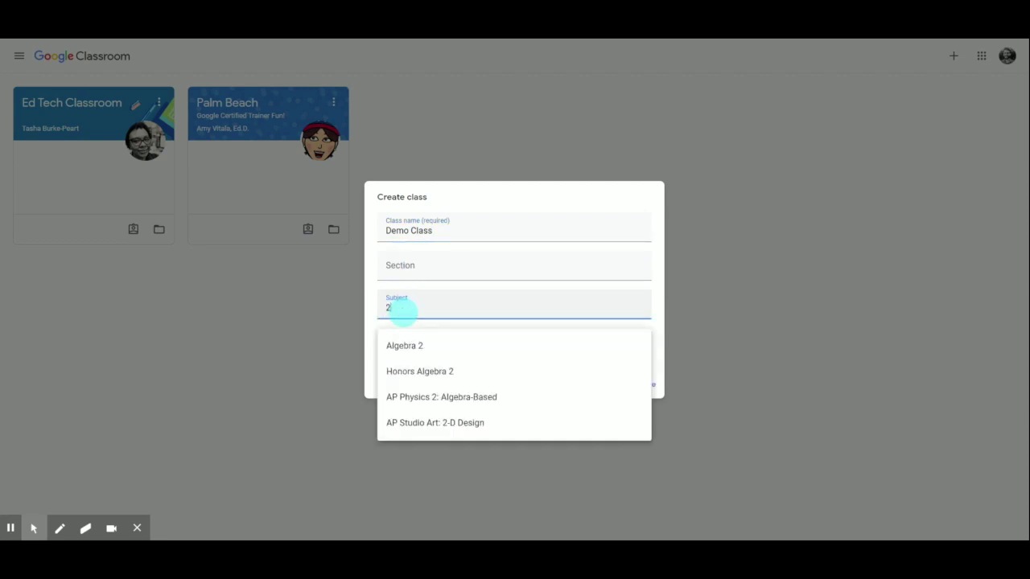
type("021 Pr")
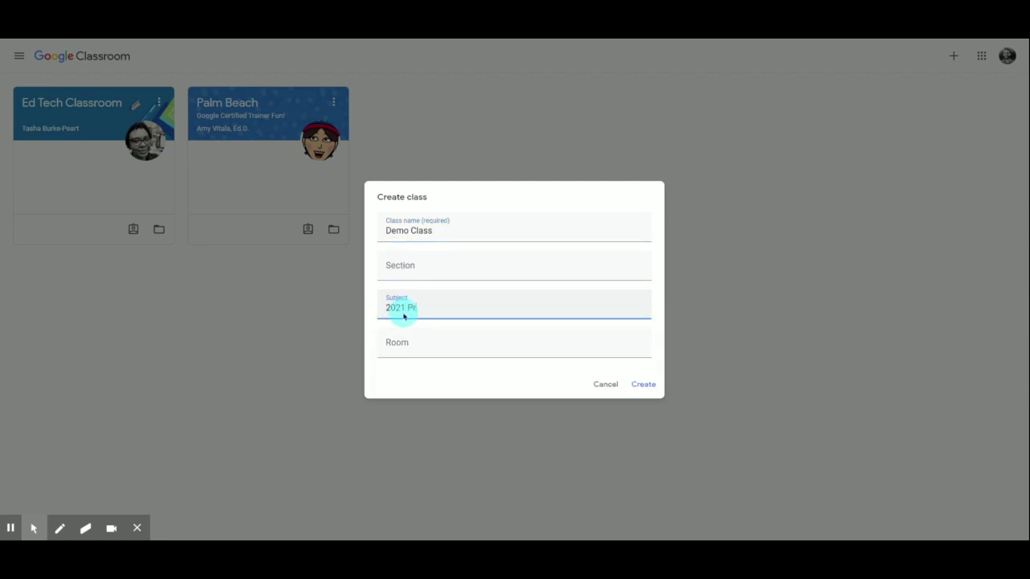
type("e-School")
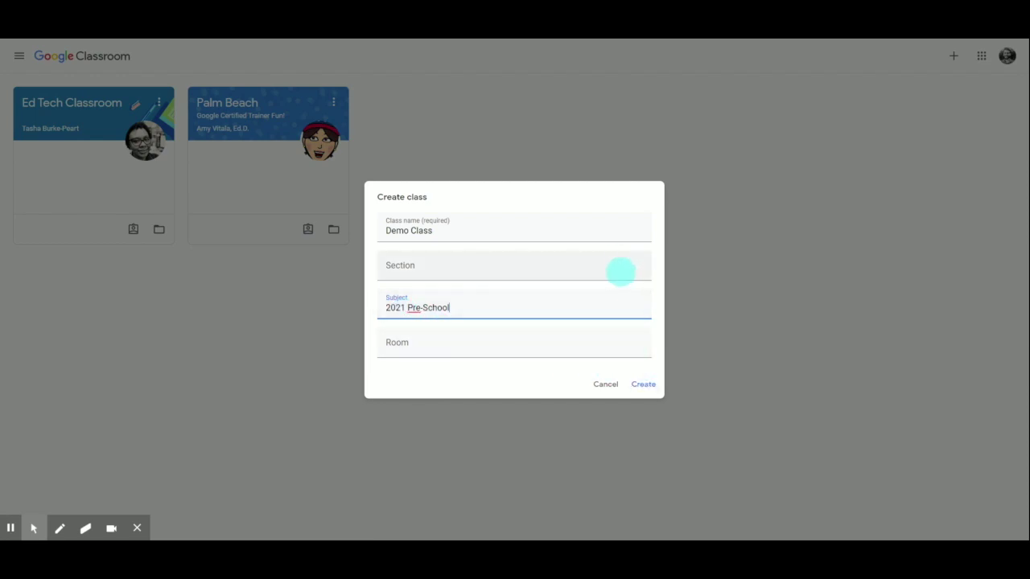
left_click(645, 385)
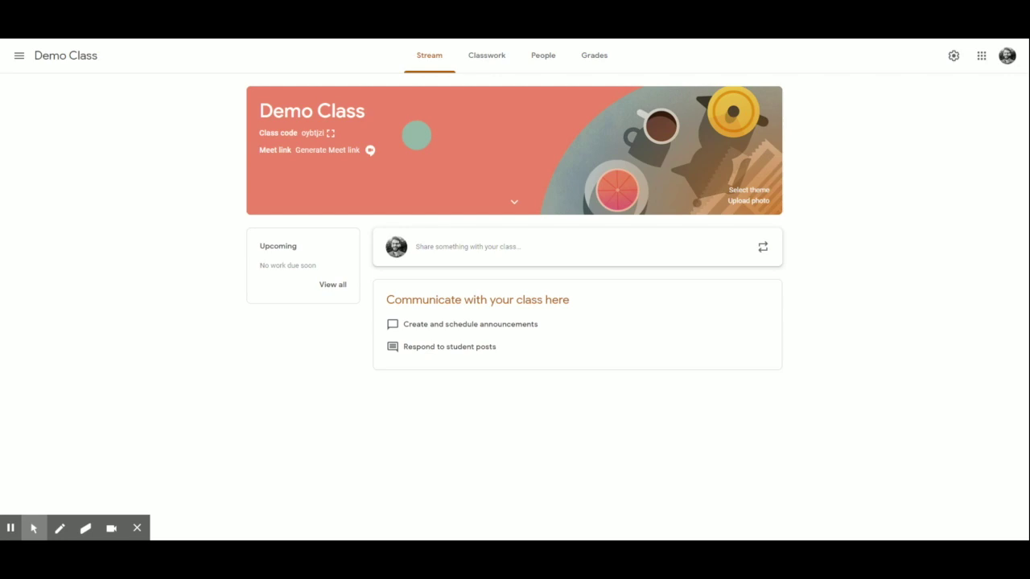
- View the enlarged class code of Demo Class and close it again
left_click(332, 135)
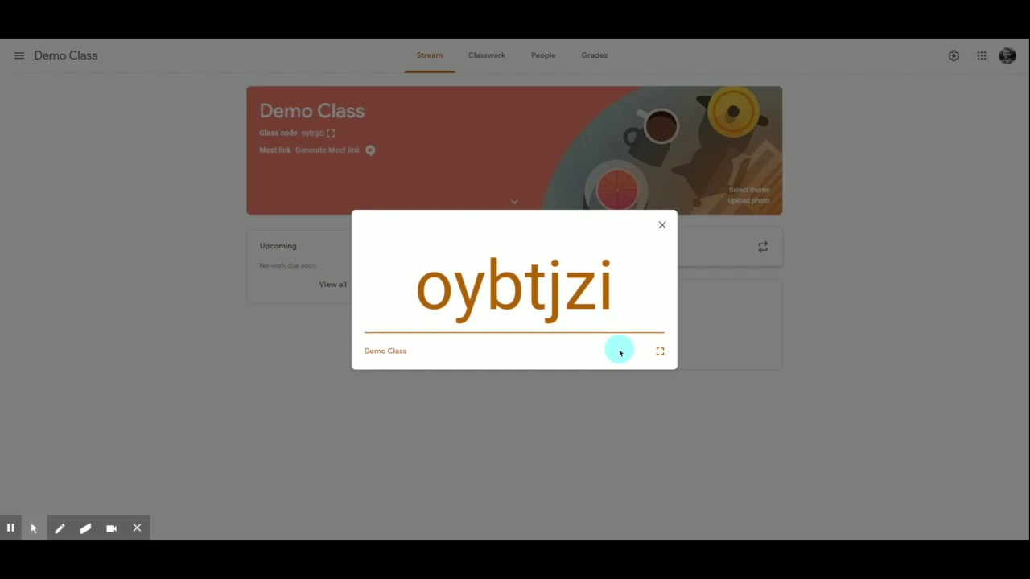
left_click(662, 225)
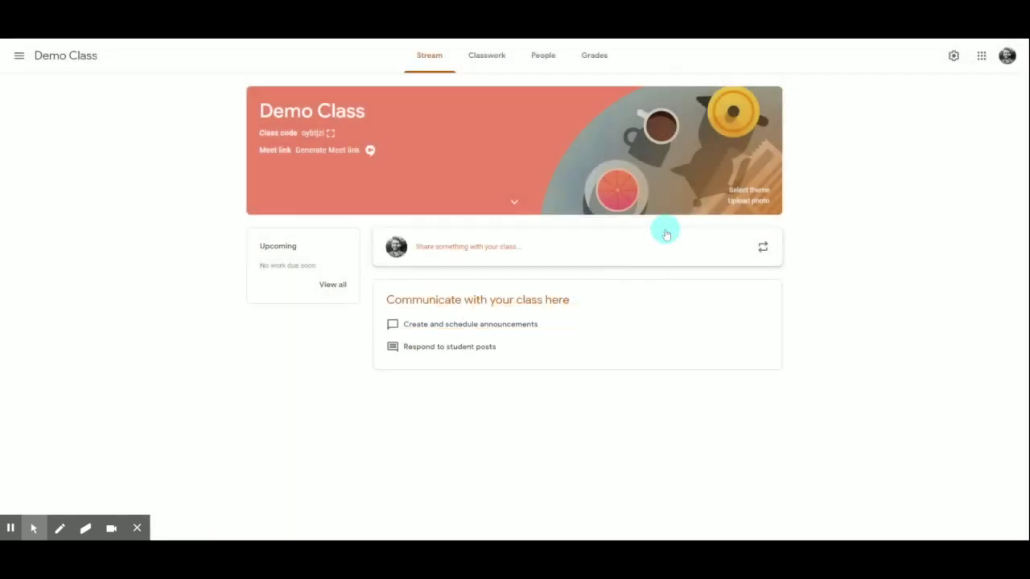
- Open the student invitation form from Demo Class's people list, close it without inviting anyone, and return to the class stream
left_click(544, 64)
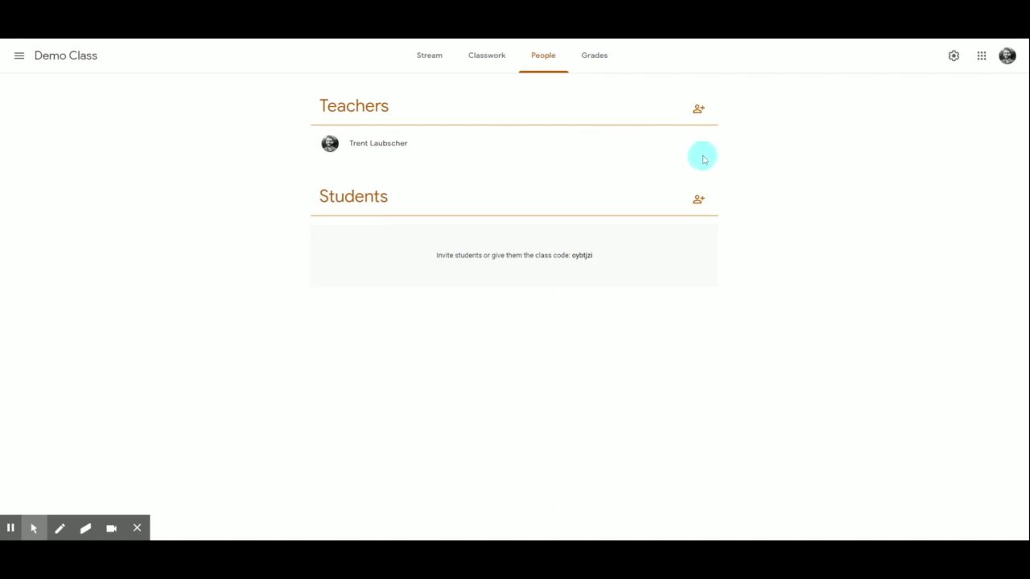
left_click(699, 202)
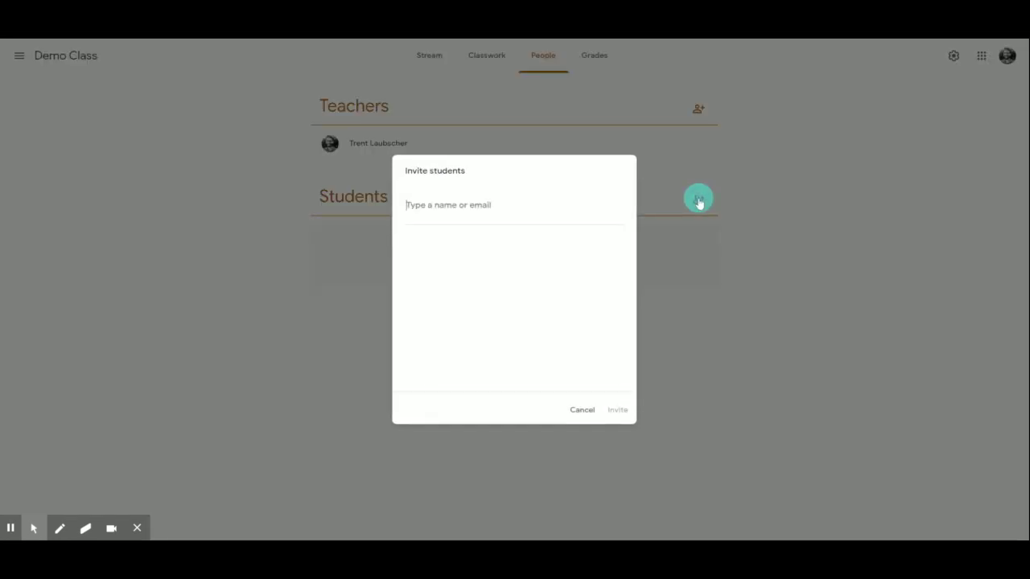
left_click(416, 207)
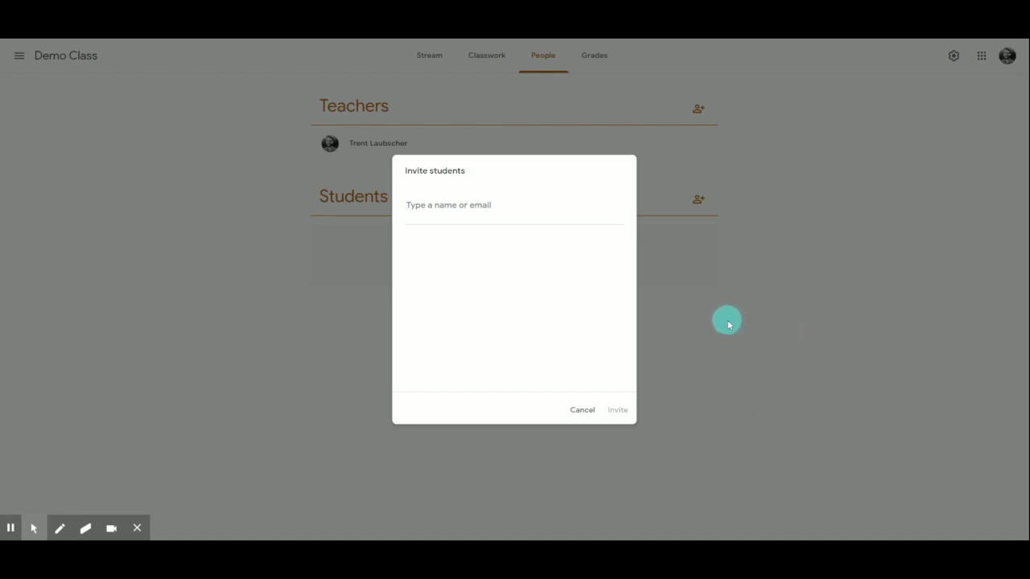
left_click(576, 409)
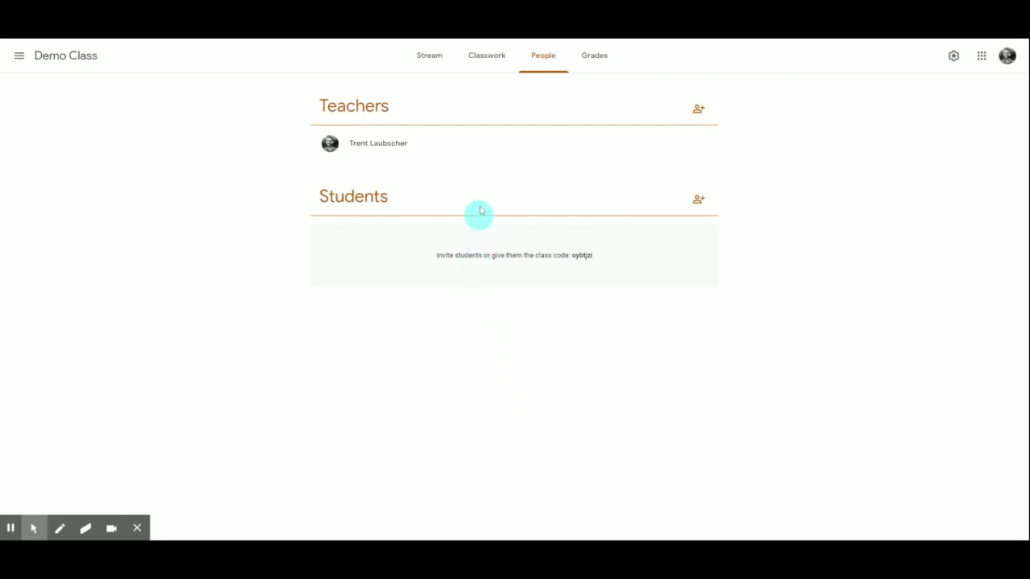
left_click(433, 68)
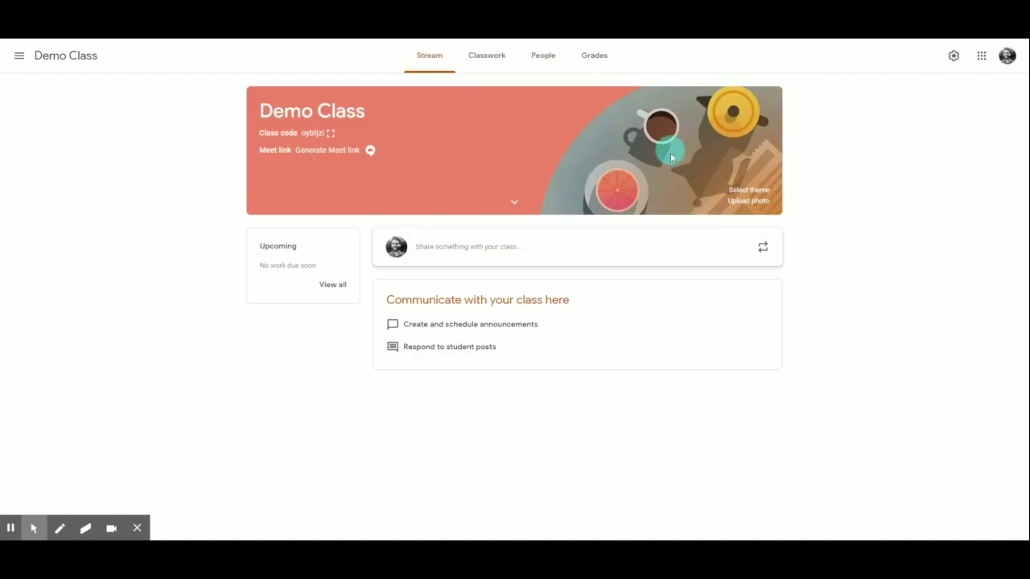
left_click(425, 58)
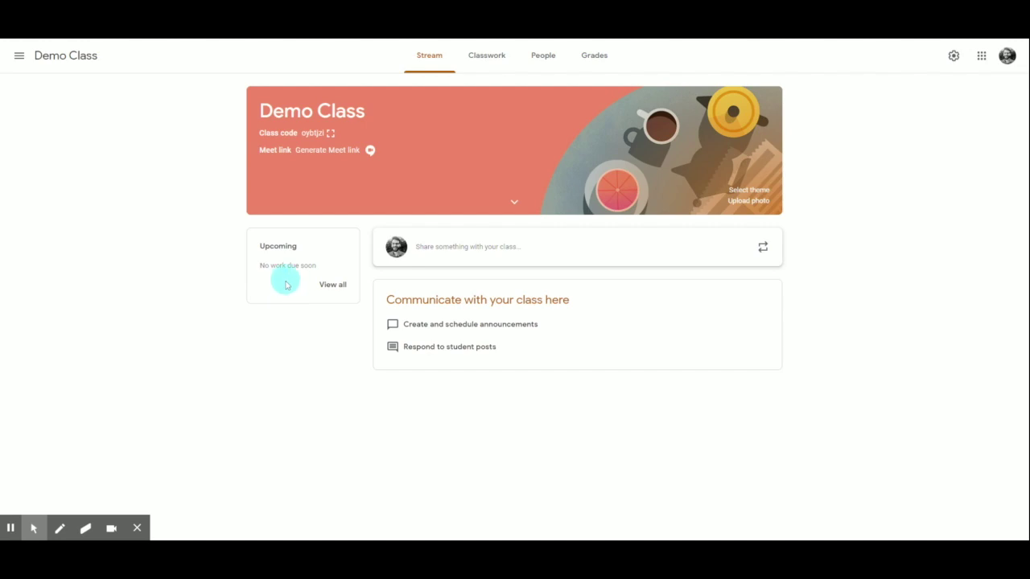
- Create a classwork assignment titled "Sample Assignment" with the instructions "Complete the attached Doc. Submit when finished."
left_click(480, 67)
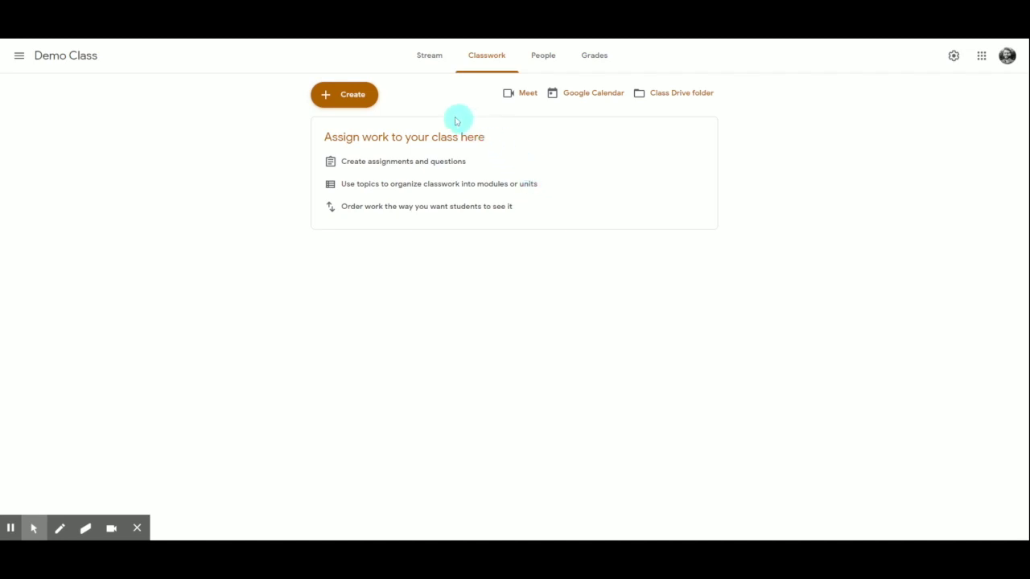
left_click(362, 97)
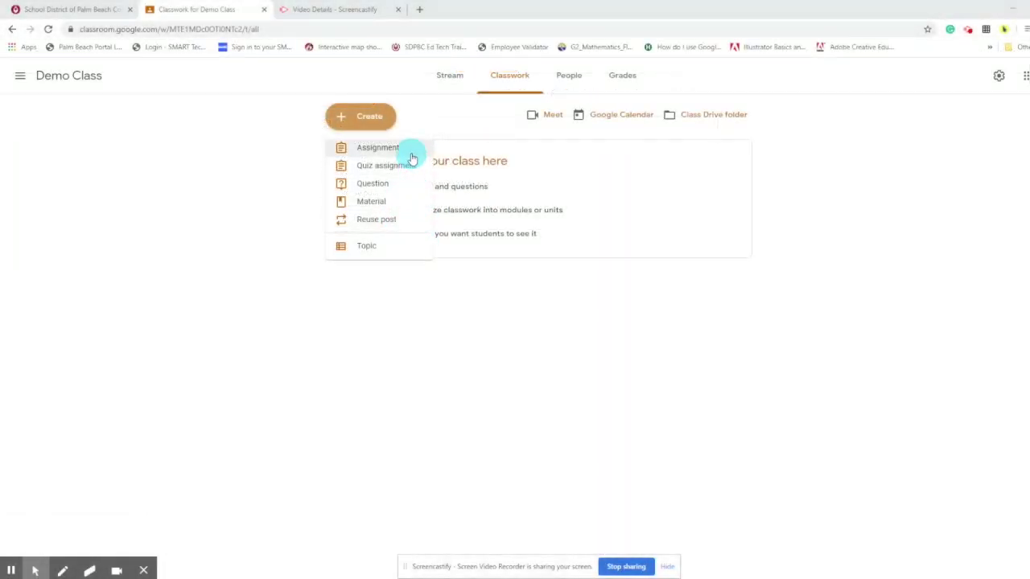
left_click(416, 153)
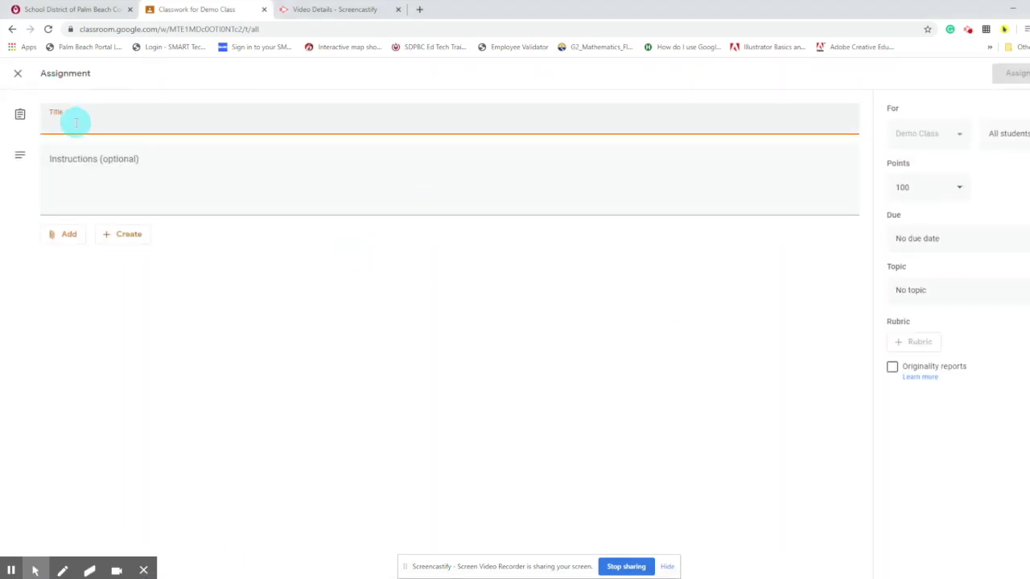
type("Sample Assignment")
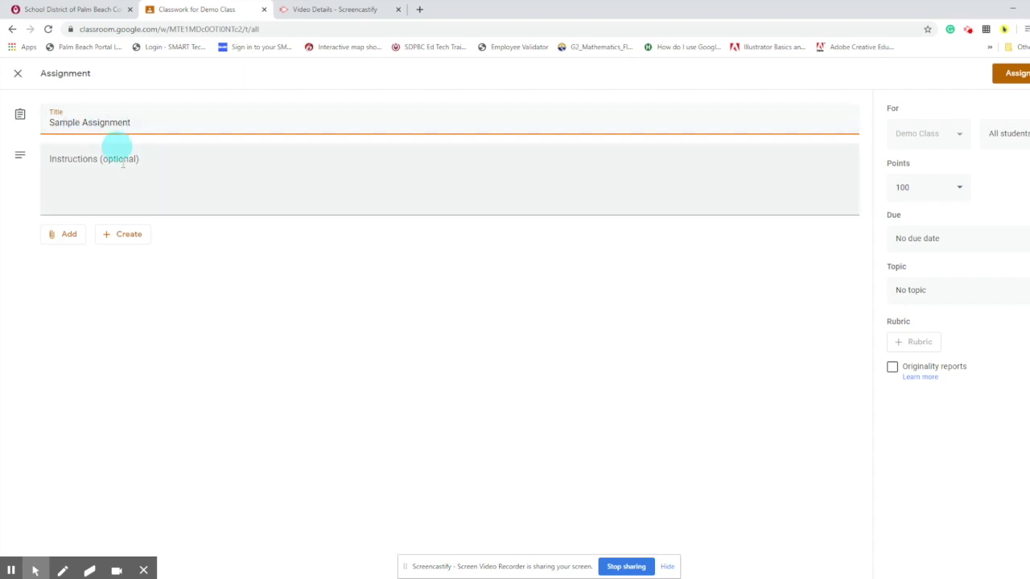
left_click(123, 175)
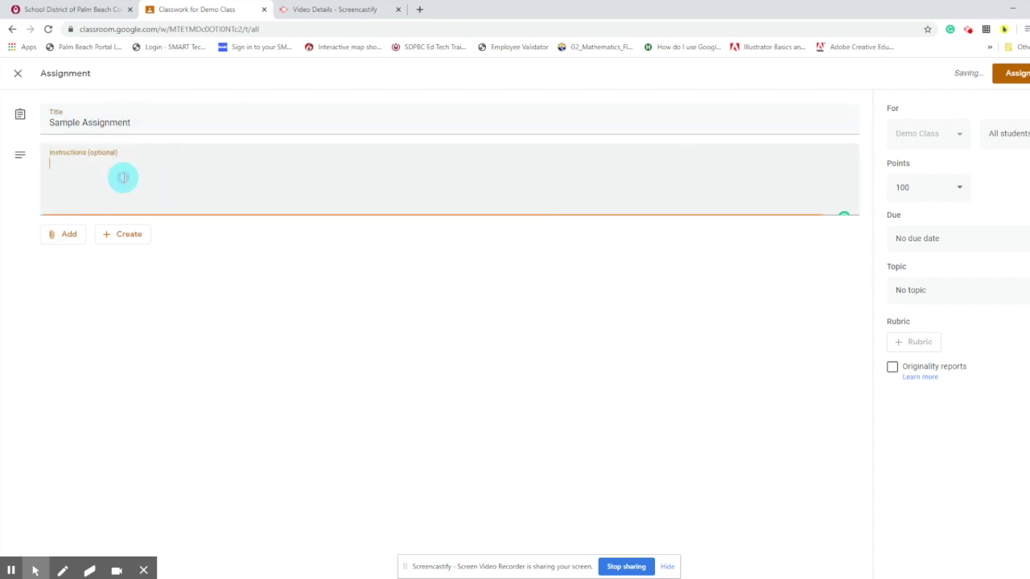
type("Complete ")
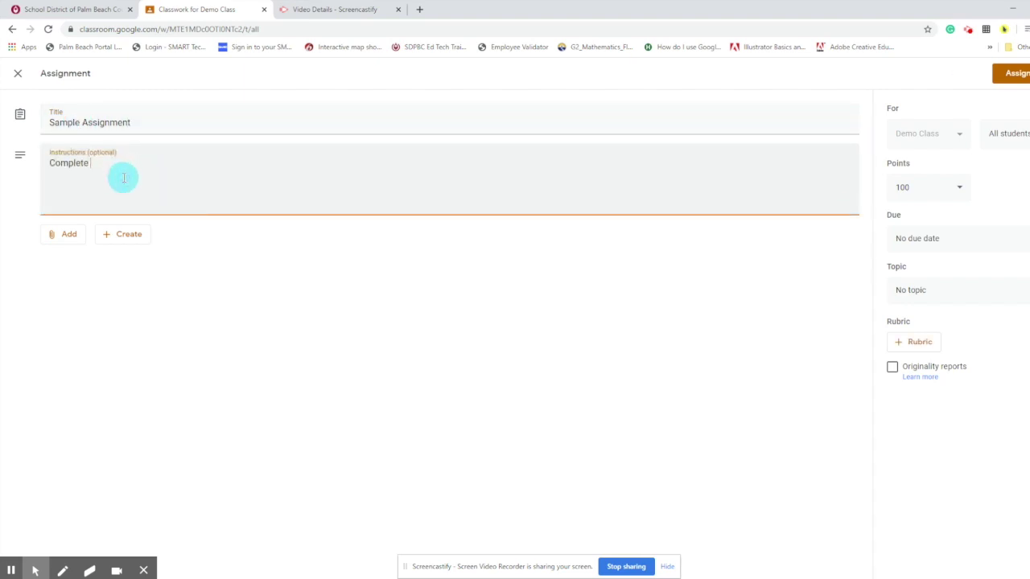
type("the attached Doc. Submit when finished.")
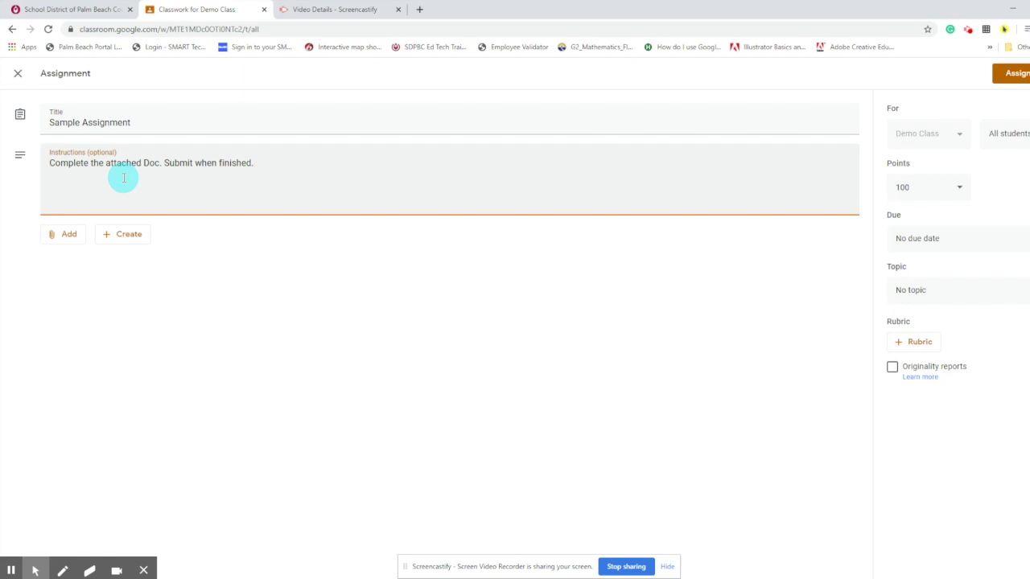
- Attach "Copy of Digital Plot Diagram Template" from Google Drive to the assignment and have a copy made for each student
left_click(71, 237)
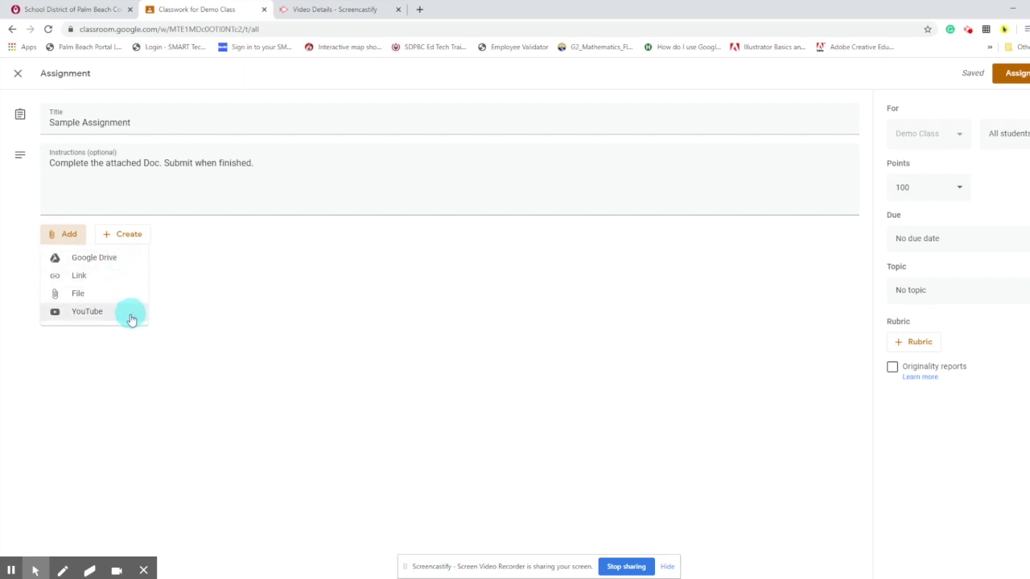
left_click(135, 265)
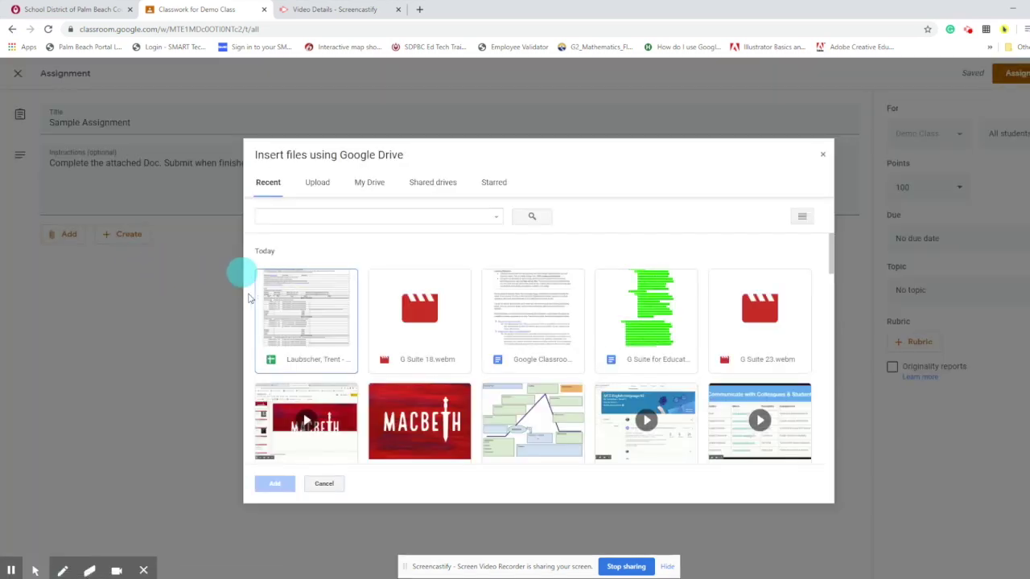
left_click(513, 421)
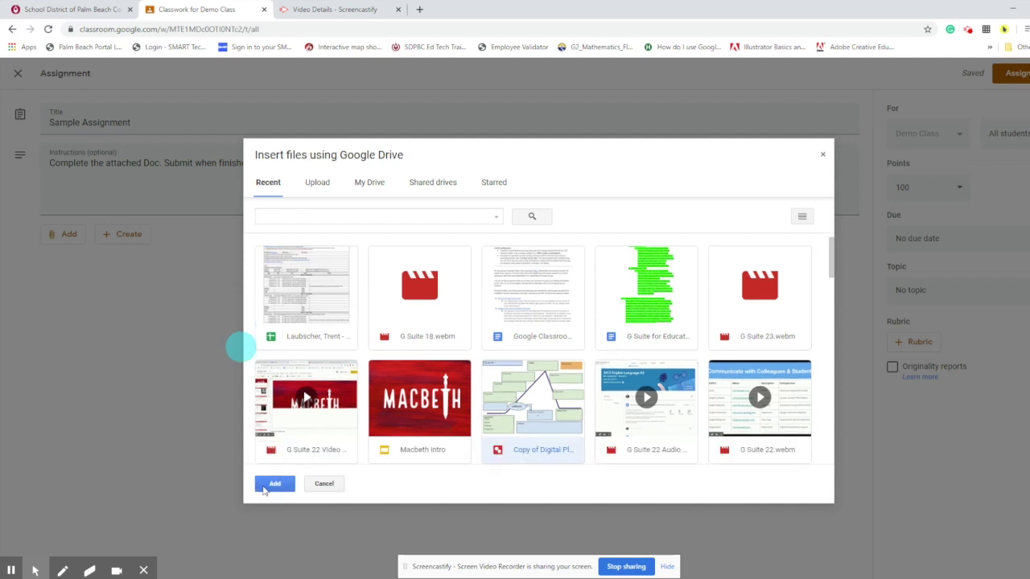
left_click(275, 484)
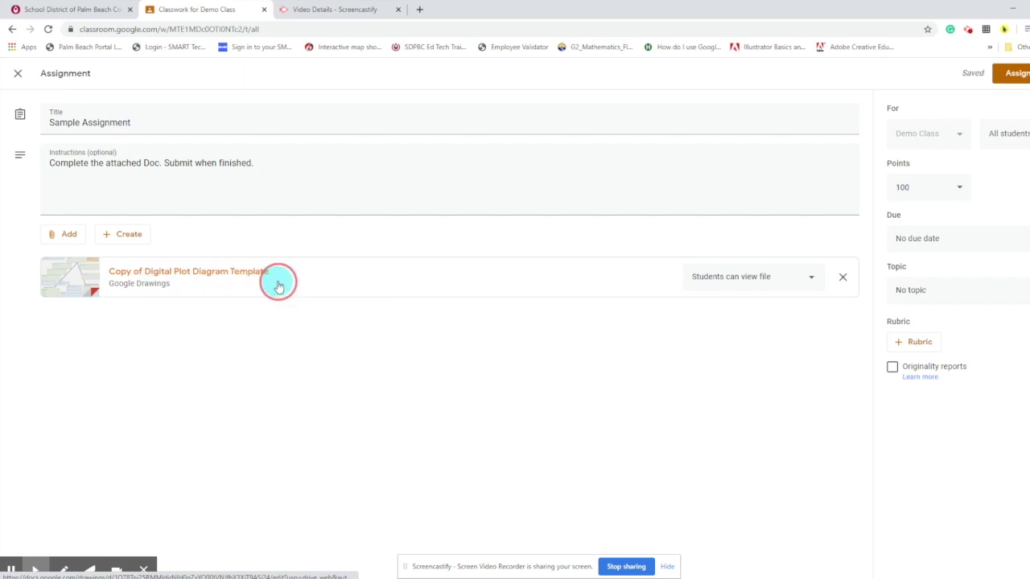
left_click(814, 280)
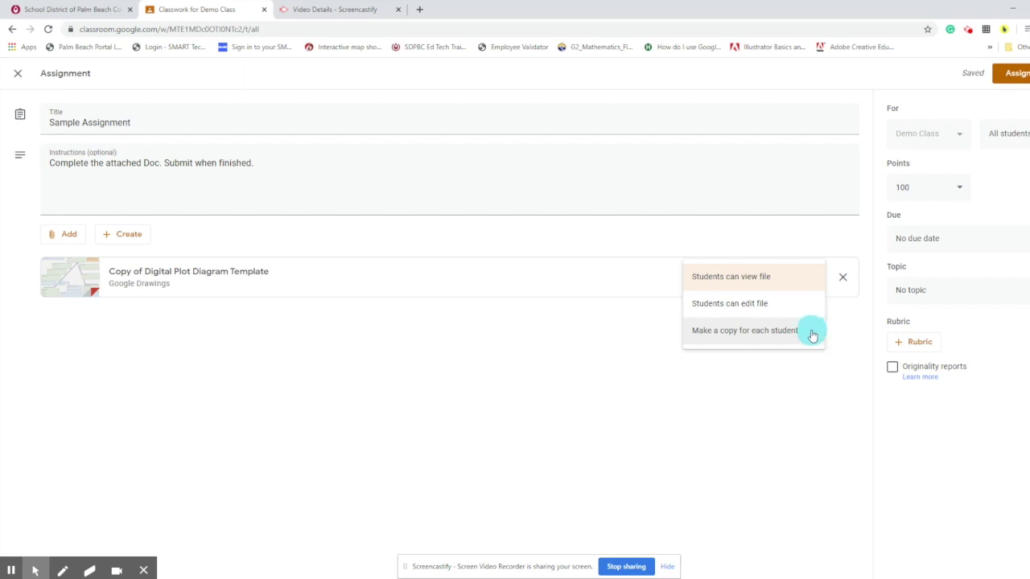
left_click(809, 332)
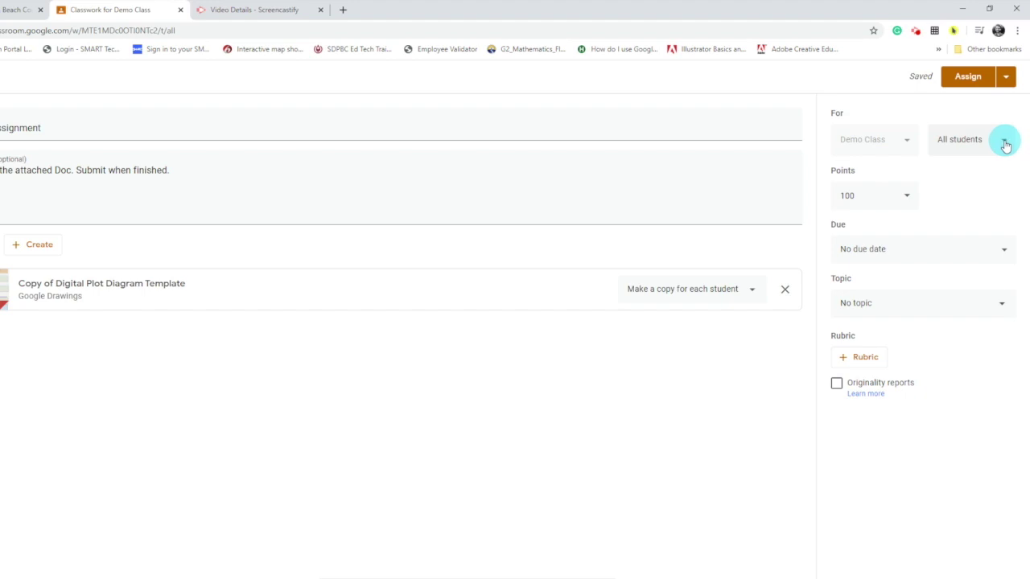
- Keep the assignment for all students, set its points to 10 and its due date to Jun 25, 2020
left_click(1005, 142)
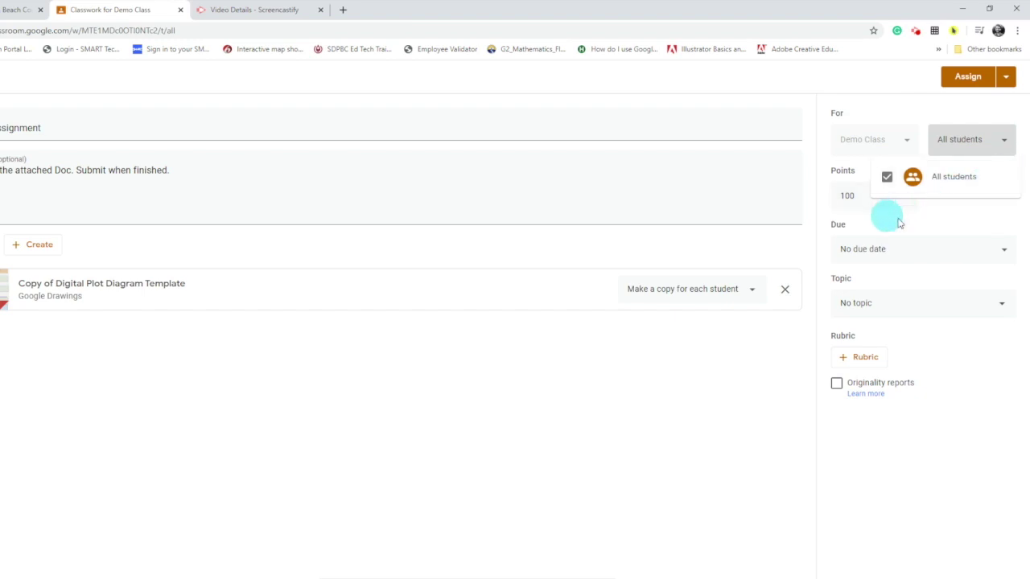
left_click(855, 197)
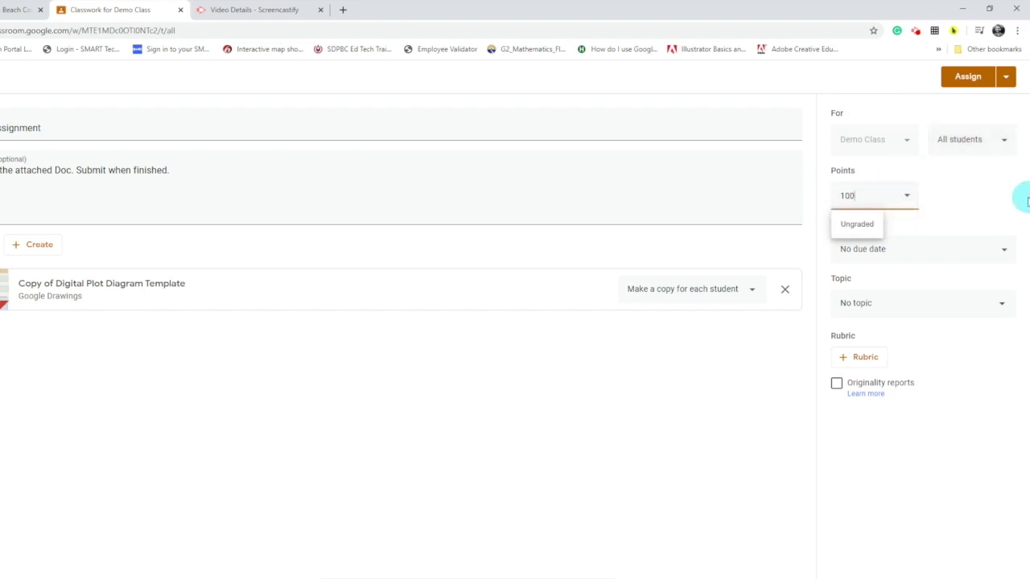
left_click(1005, 254)
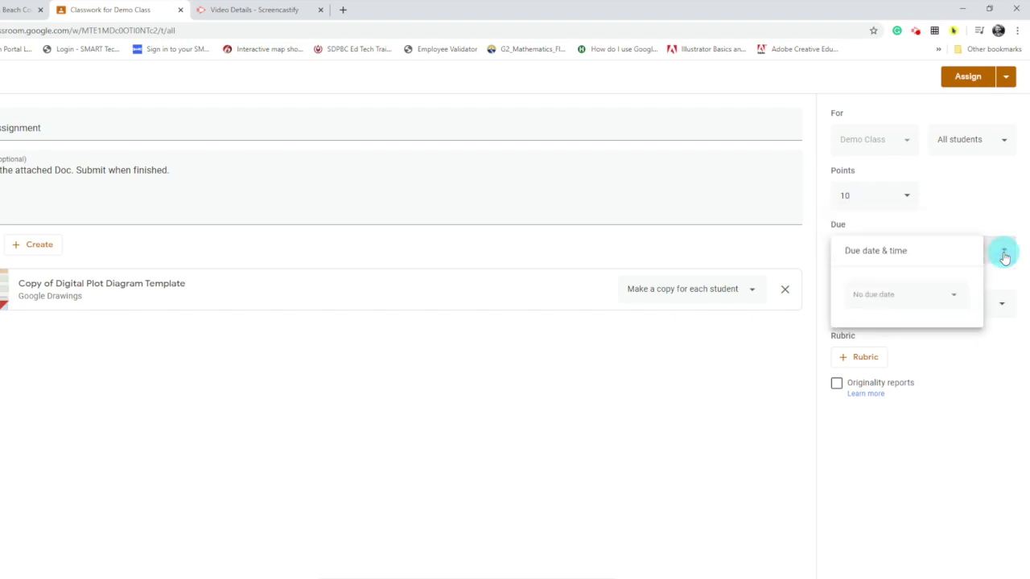
left_click(944, 297)
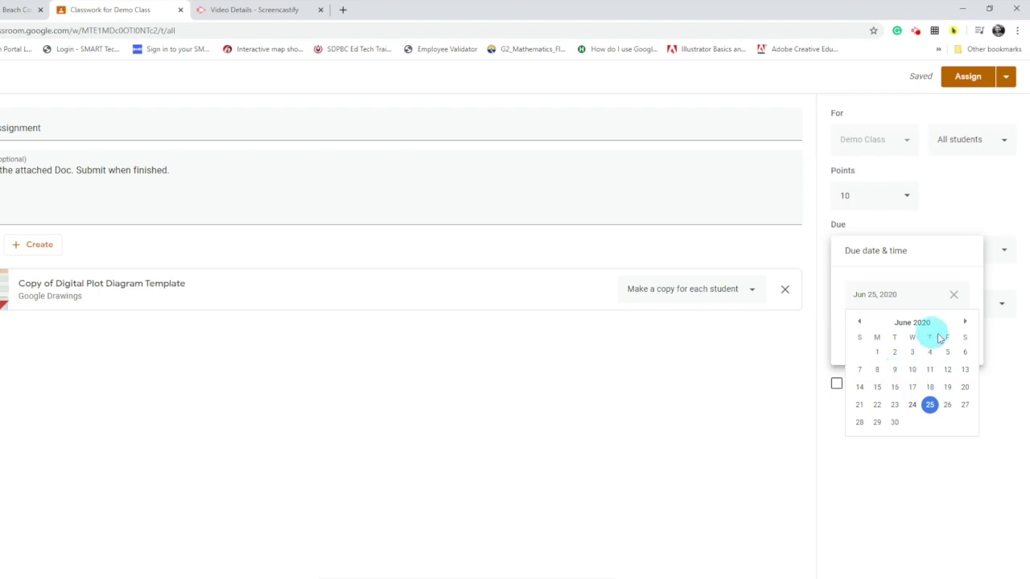
left_click(920, 472)
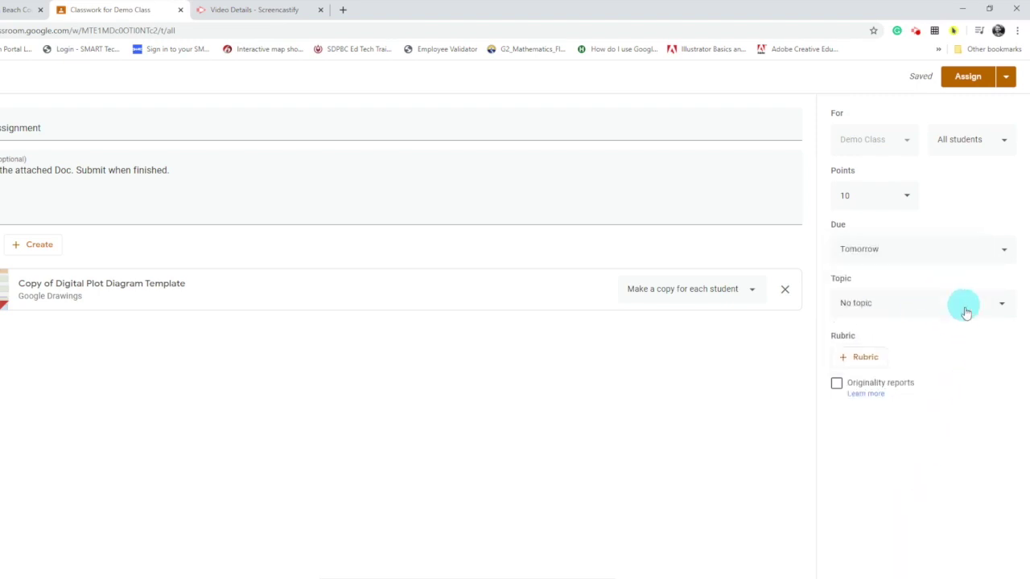
- Create the topic "Unit 1" for Sample Assignment and assign it to the class
left_click(995, 309)
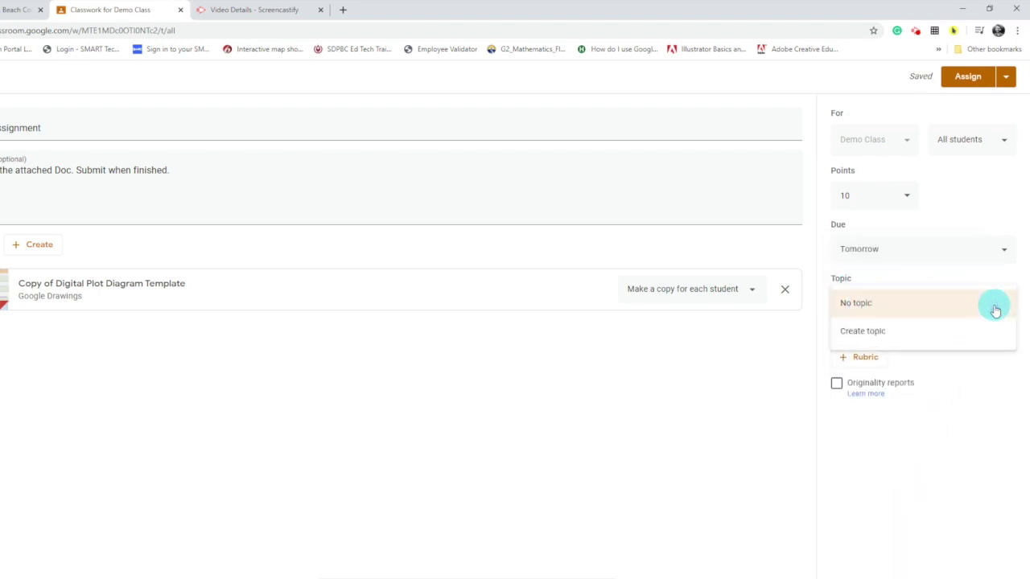
left_click(907, 334)
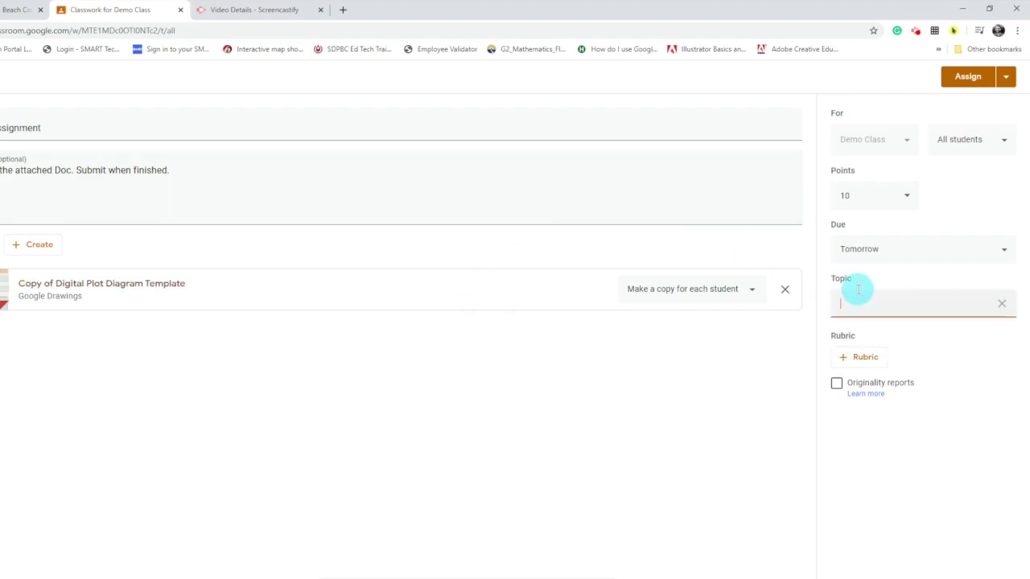
left_click(902, 478)
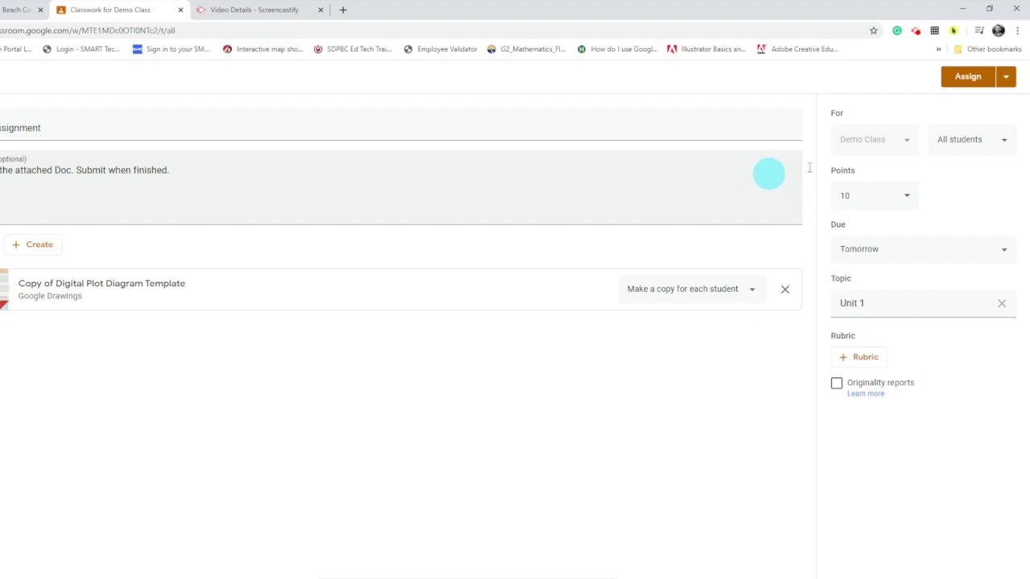
left_click(1007, 78)
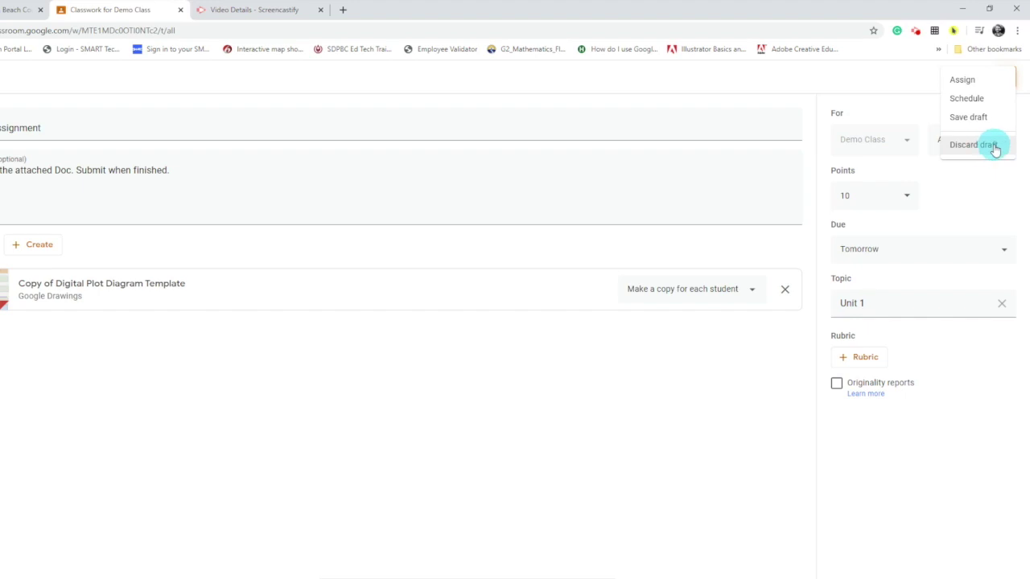
left_click(993, 87)
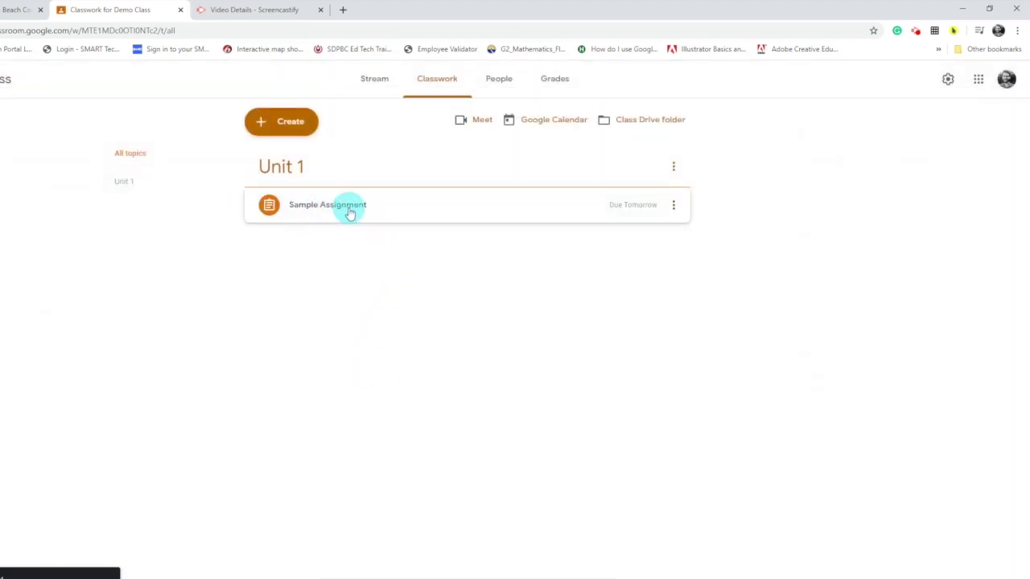
- View the posted assignment in the class stream, and look at the new quiz assignment form in classwork before closing it
left_click(376, 87)
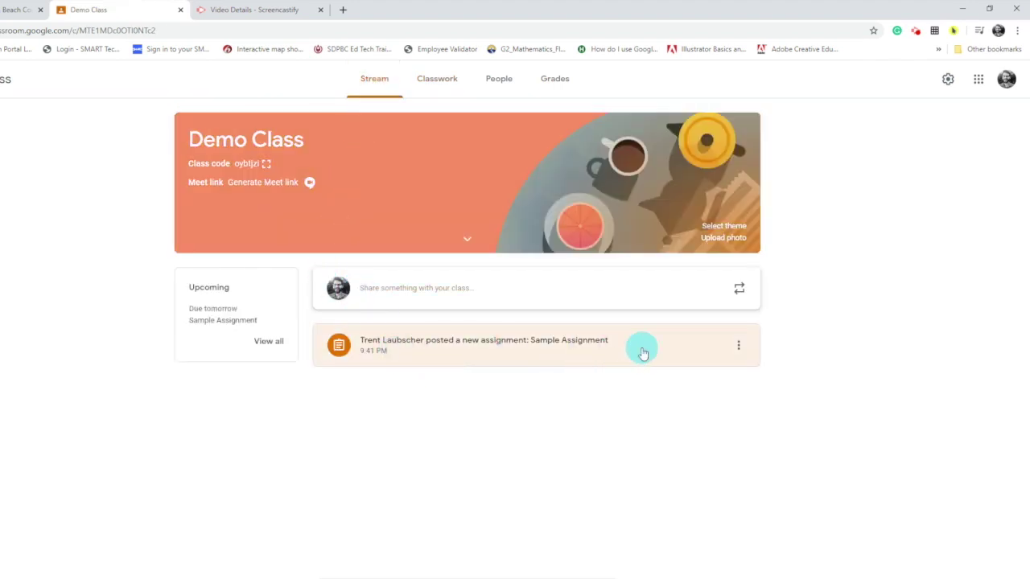
left_click(435, 83)
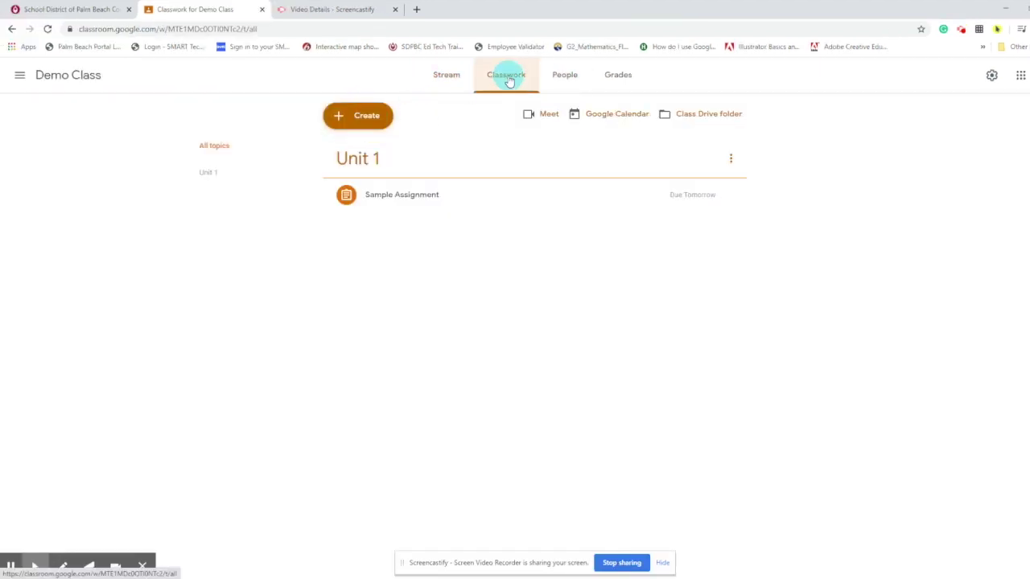
left_click(377, 121)
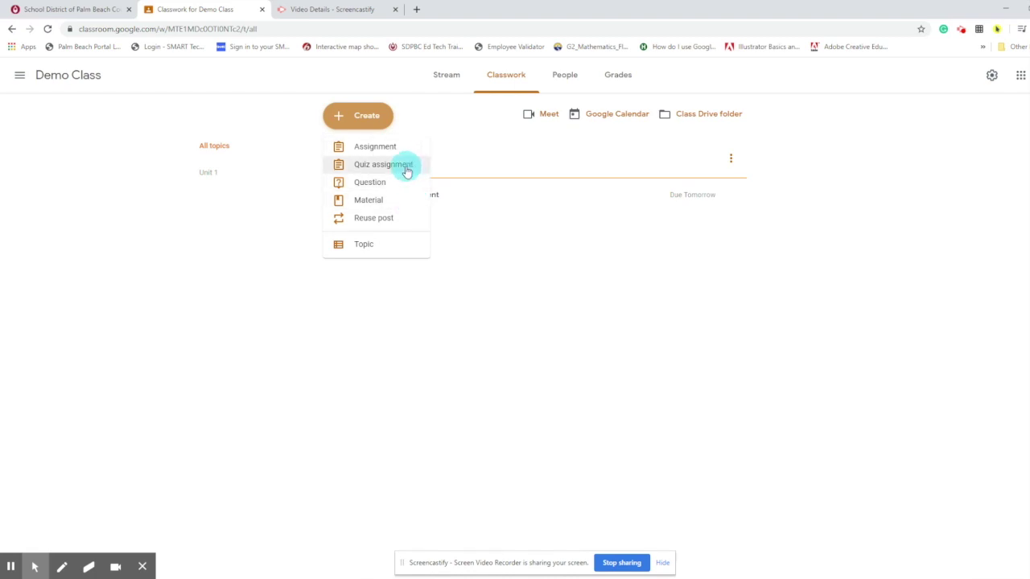
left_click(419, 169)
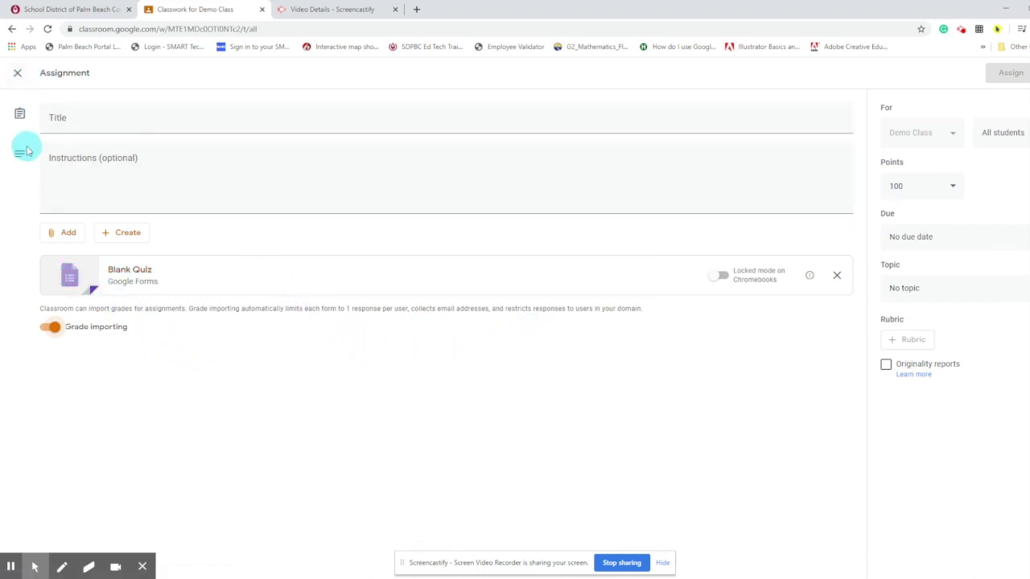
left_click(17, 81)
- Look at the new class question form with its type switched to multiple choice, and close the new material form without posting
left_click(382, 117)
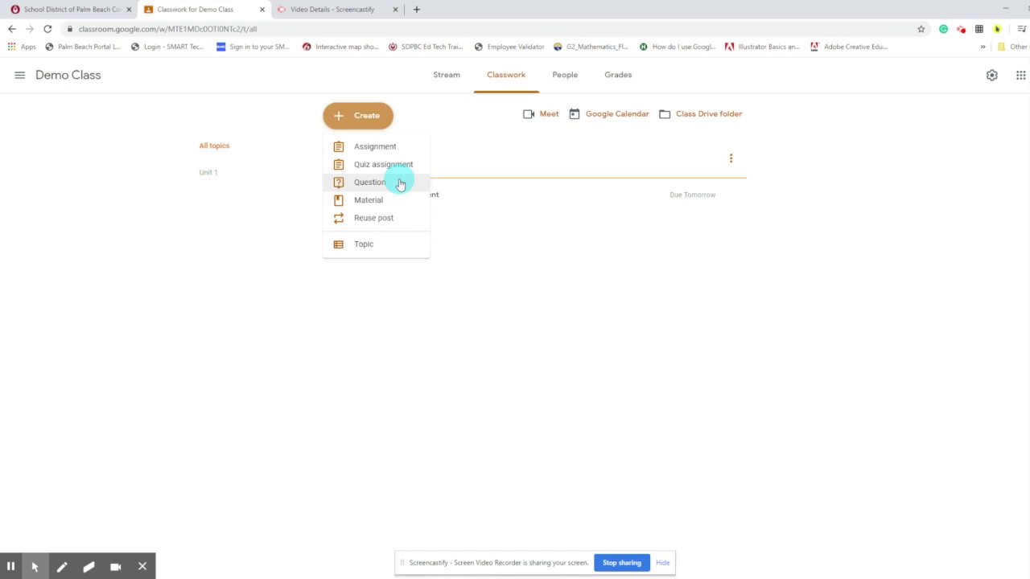
left_click(400, 183)
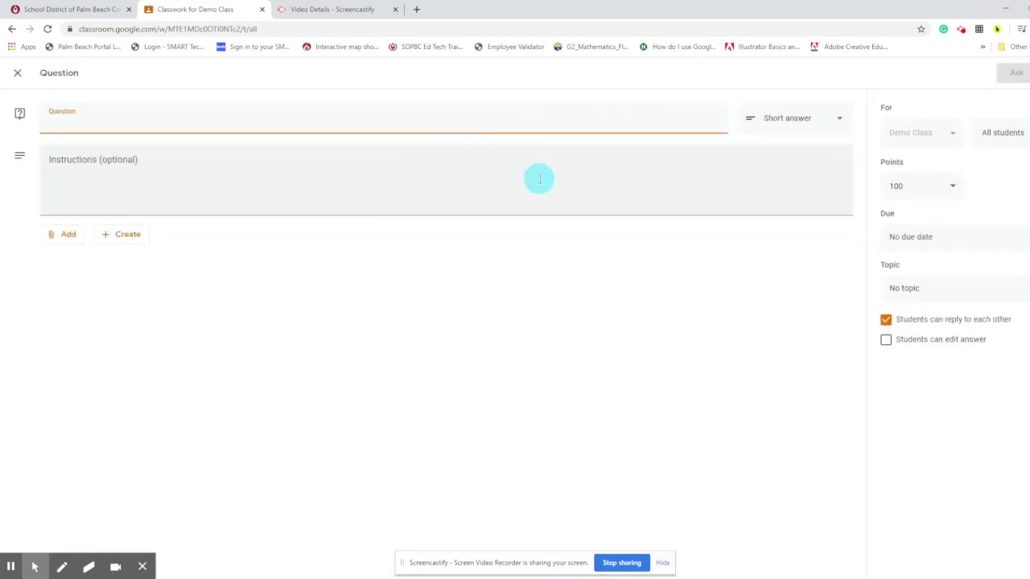
left_click(842, 121)
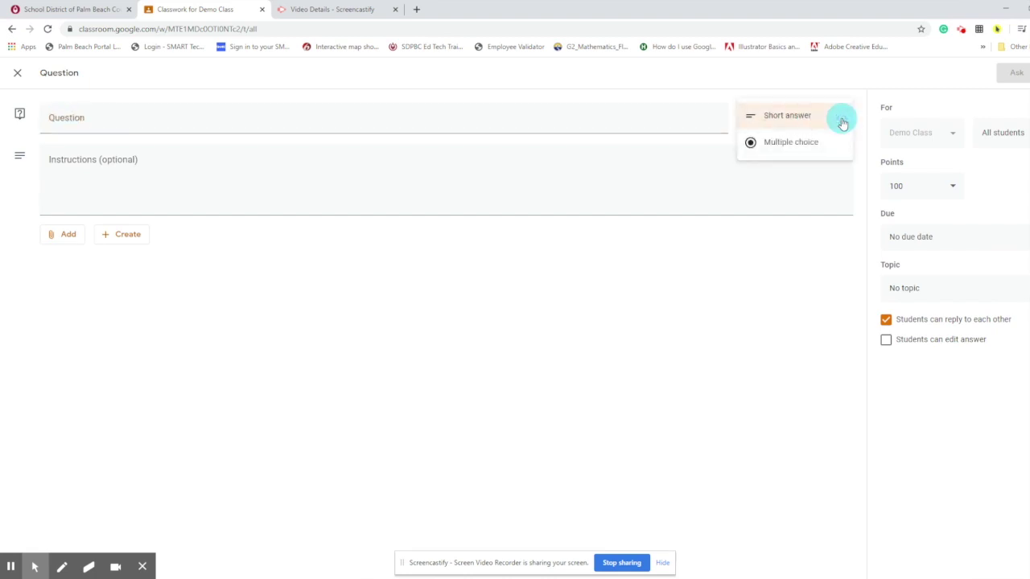
left_click(813, 148)
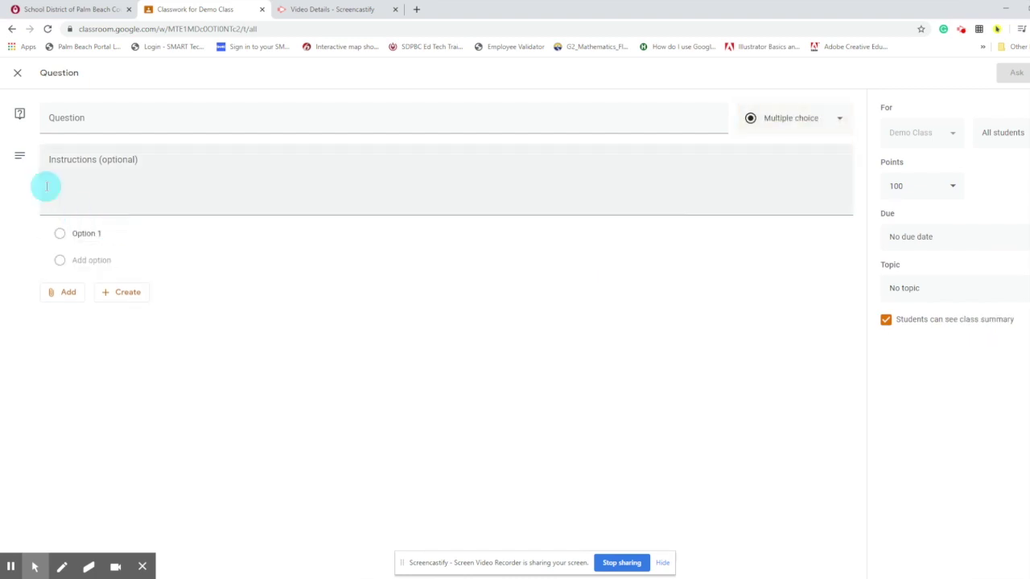
left_click(72, 235)
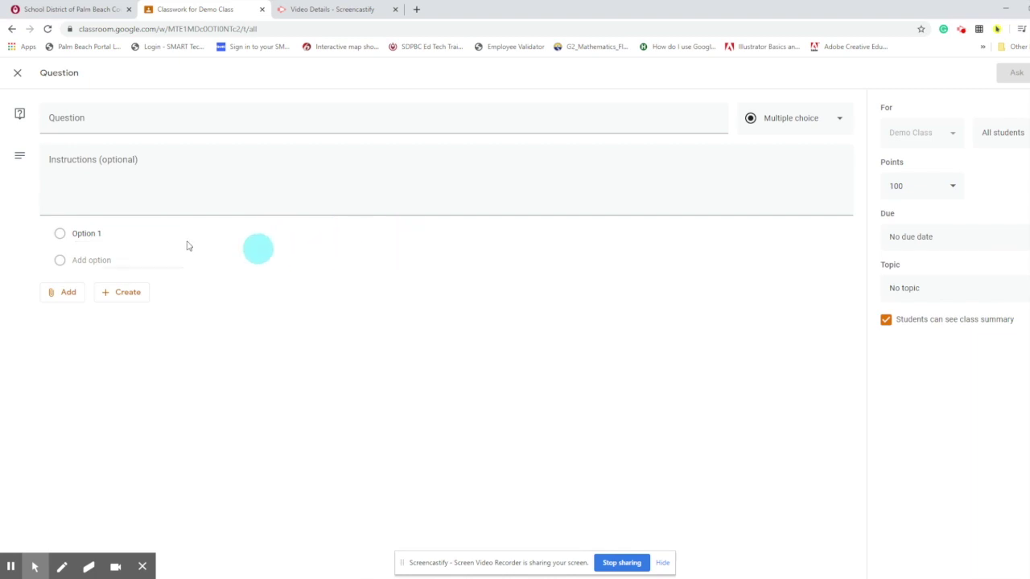
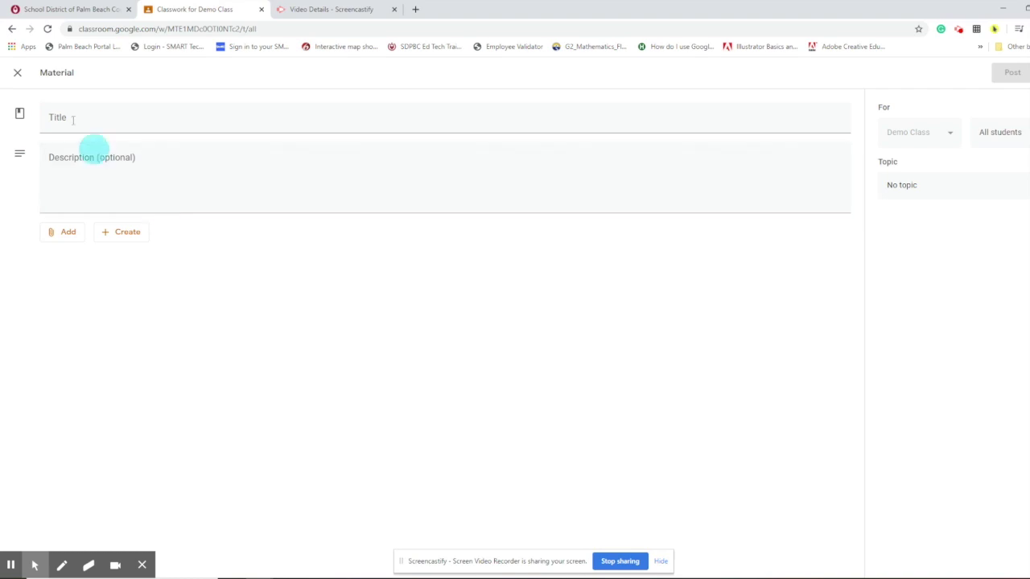
left_click(18, 74)
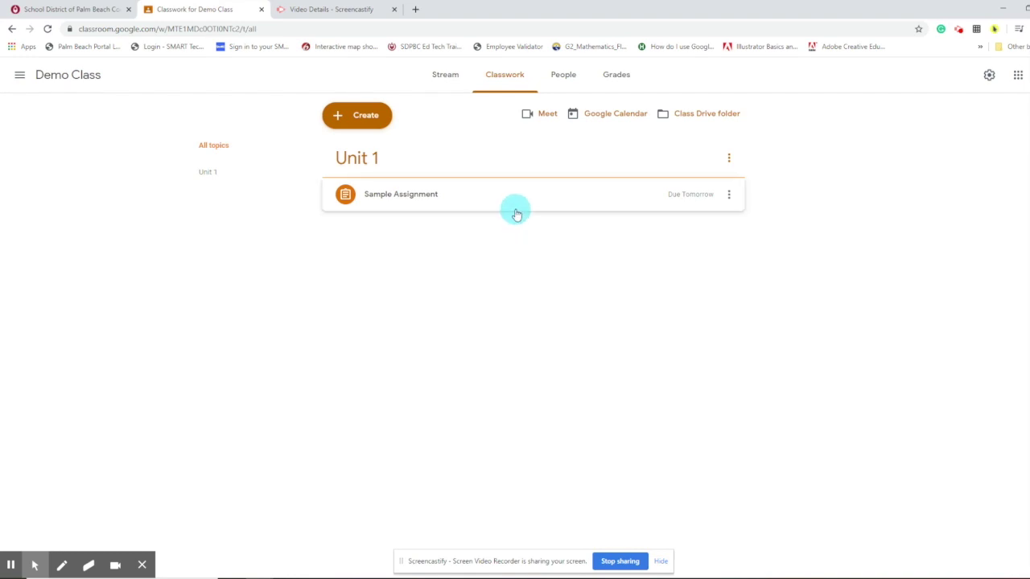
- Generate a Meet link for Demo Class, keep it visible to students, save it, and view it in the class stream
left_click(540, 117)
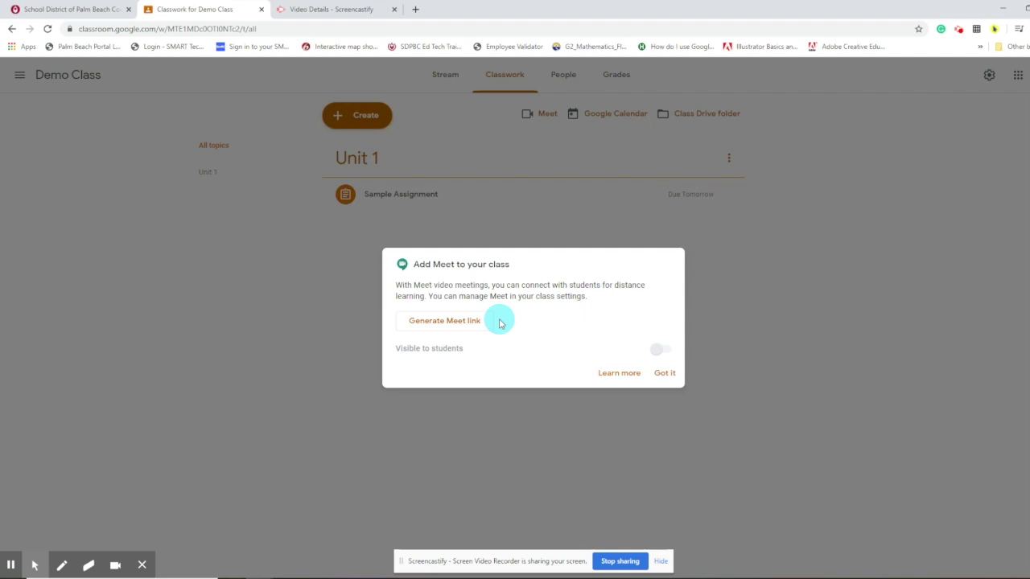
left_click(437, 329)
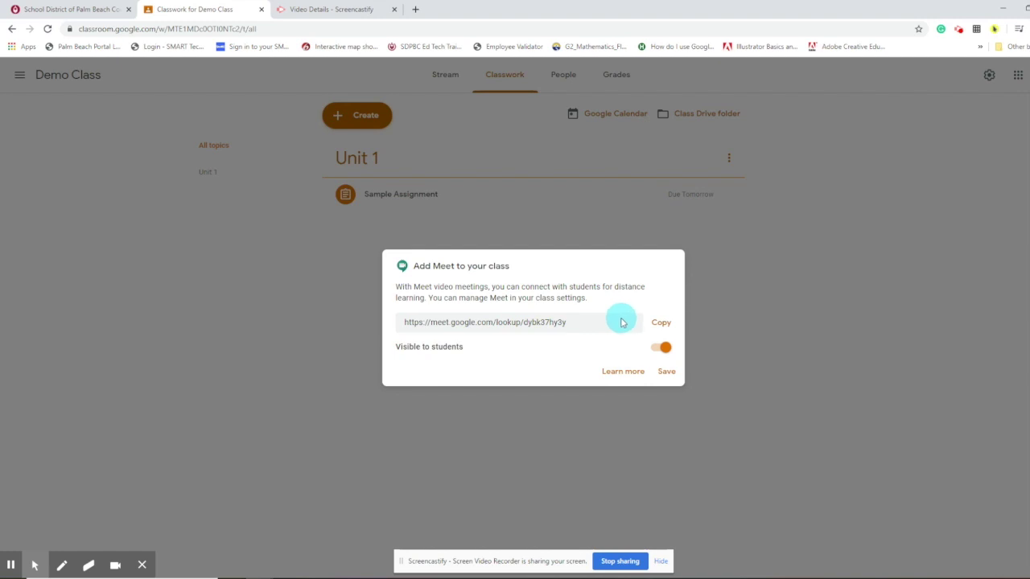
left_click(662, 347)
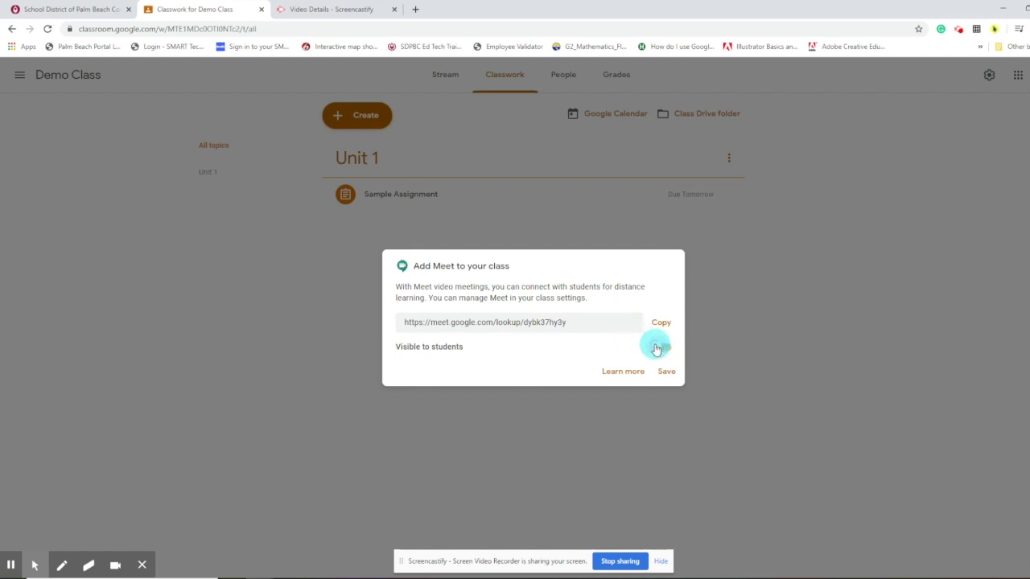
left_click(663, 348)
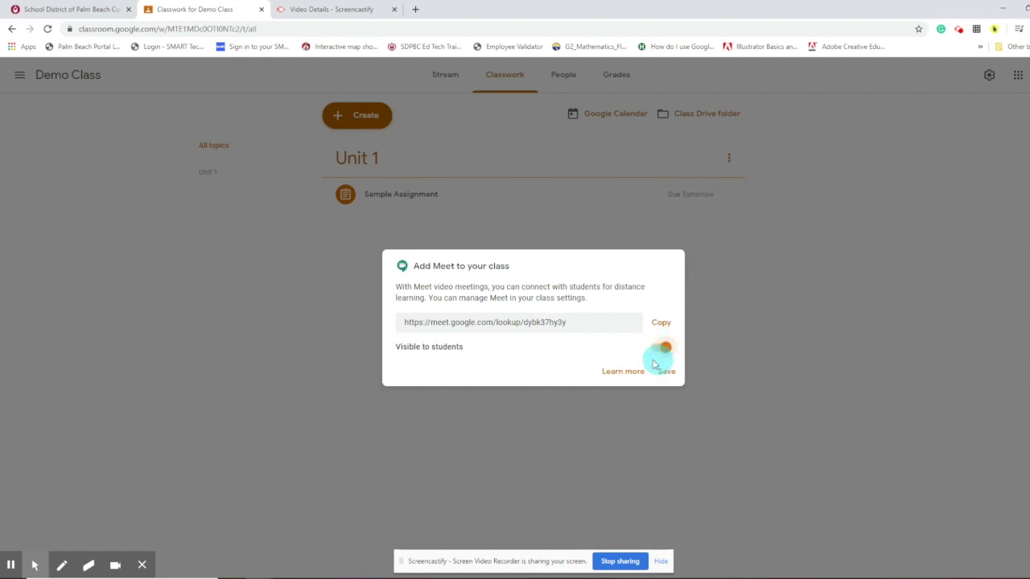
left_click(665, 348)
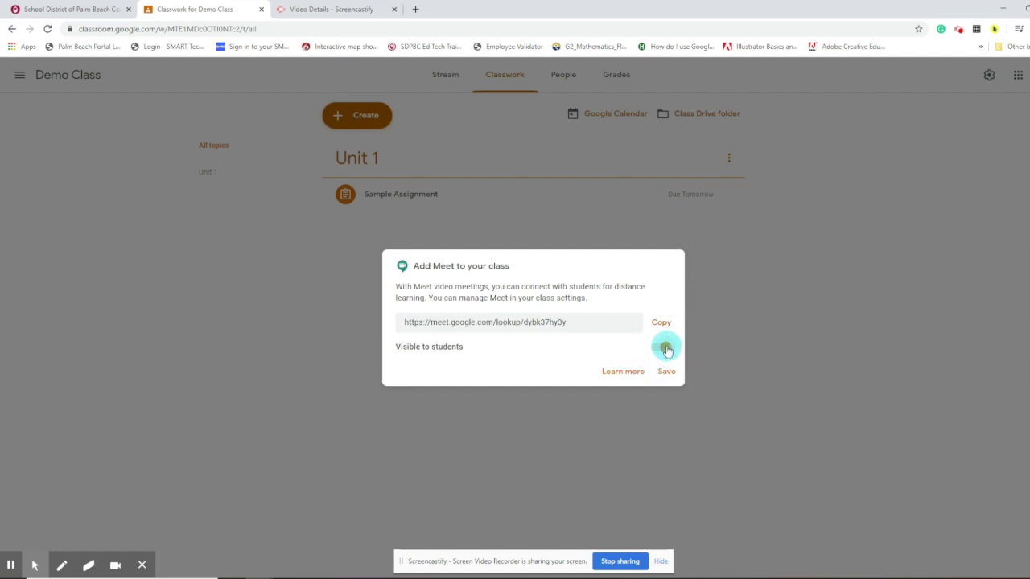
left_click(665, 348)
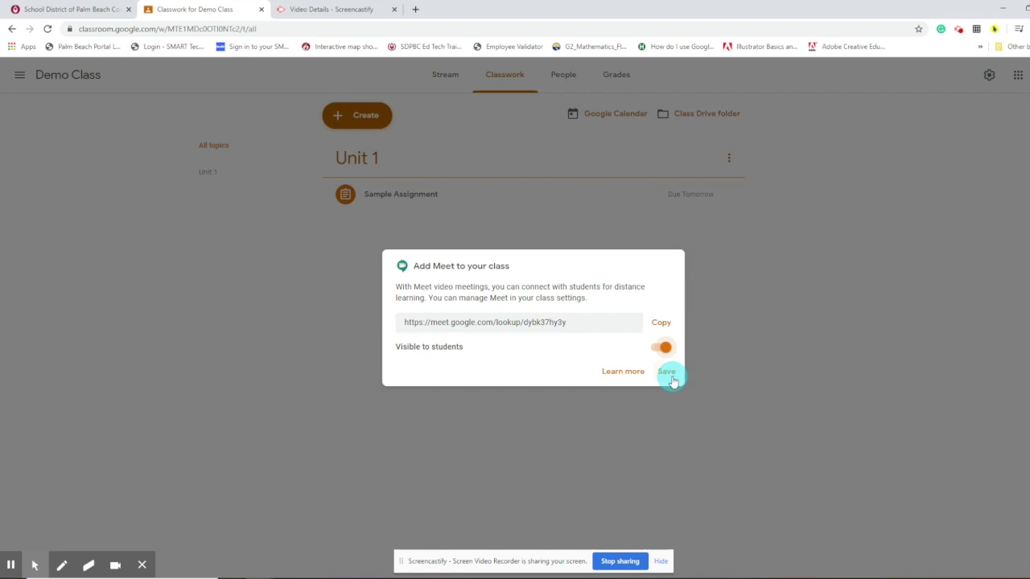
left_click(668, 374)
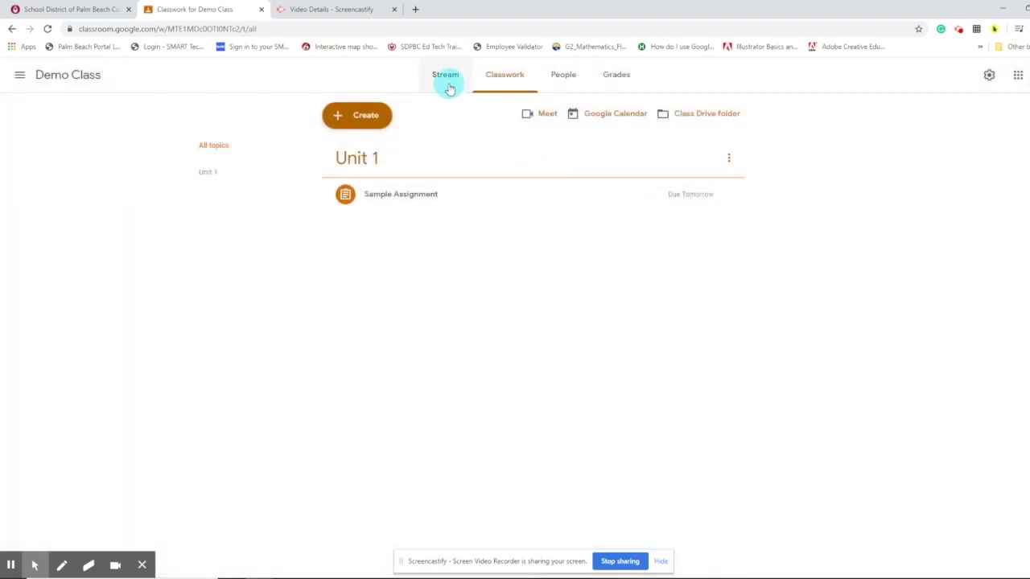
left_click(449, 83)
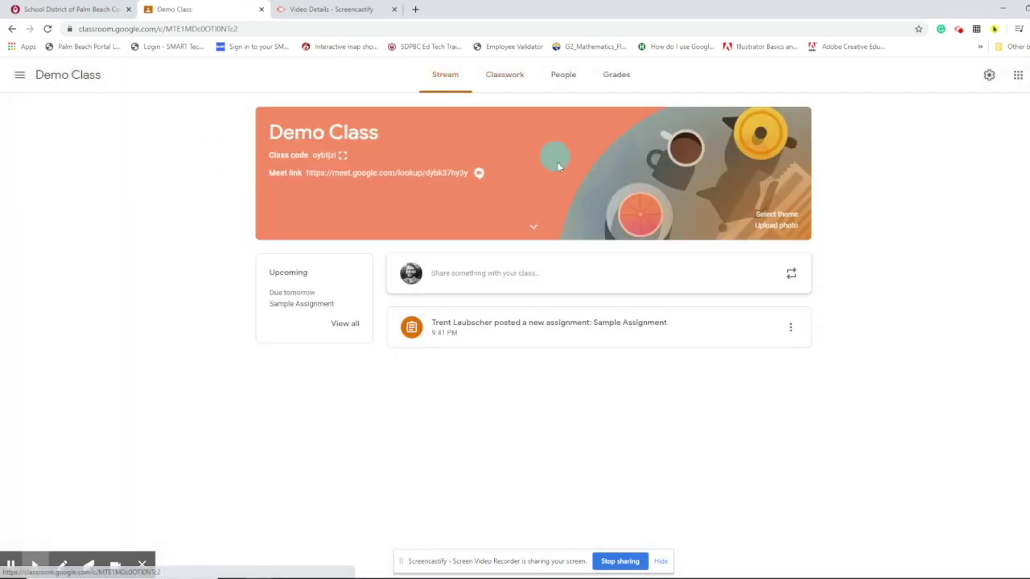
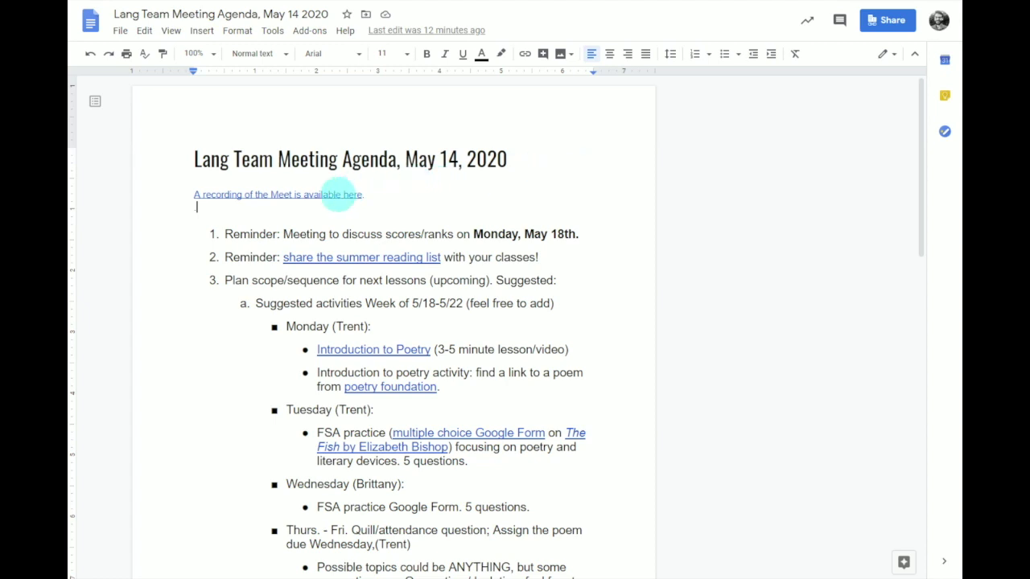
- In the Google Docs file "Lang Team Meeting Agenda, May 14 2020", examine the previews of the linked resources and the rest of the agenda
left_click(337, 195)
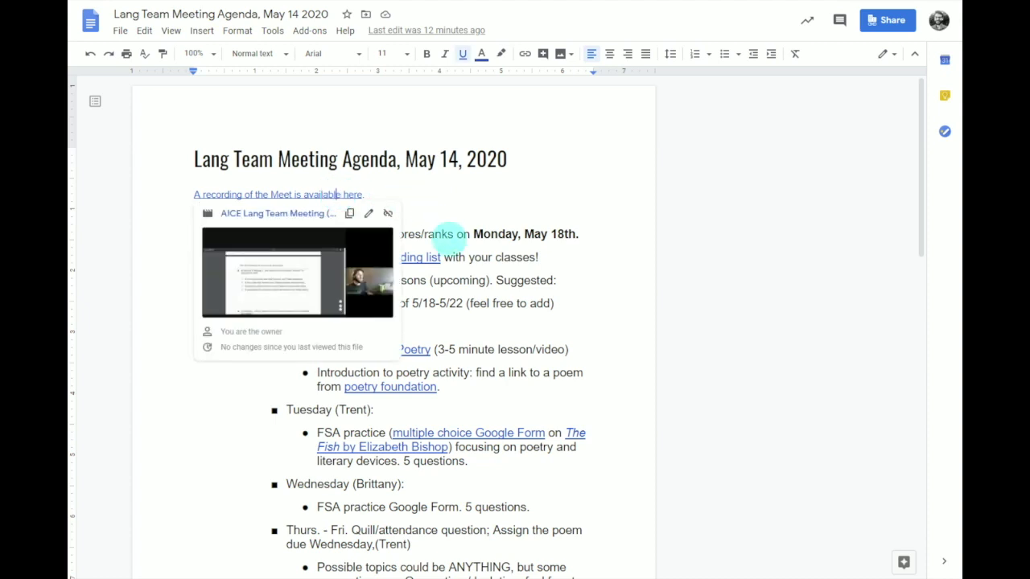
left_click(429, 255)
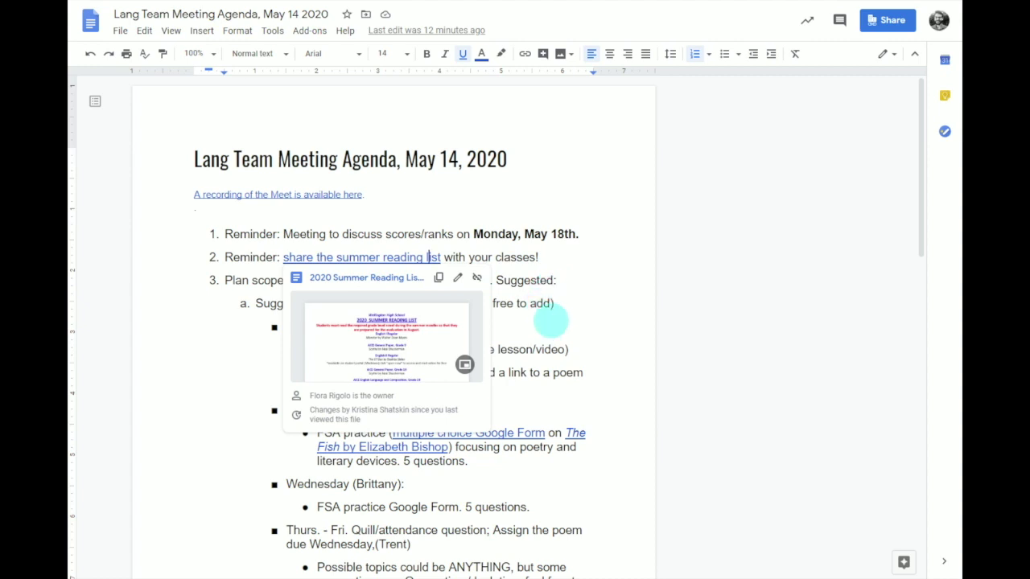
left_click(516, 431)
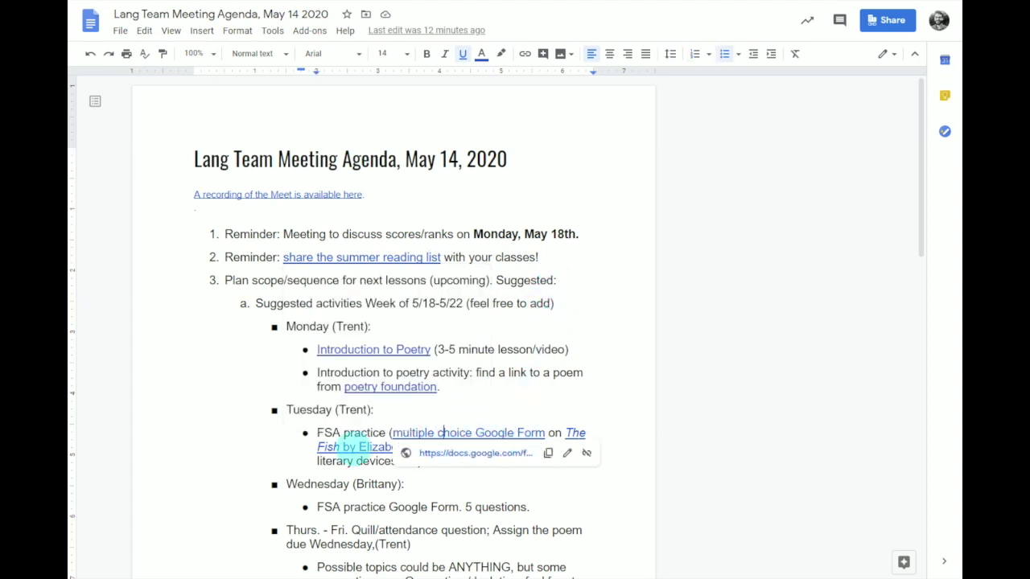
left_click(354, 448)
scroll(518, 421, "down", 5)
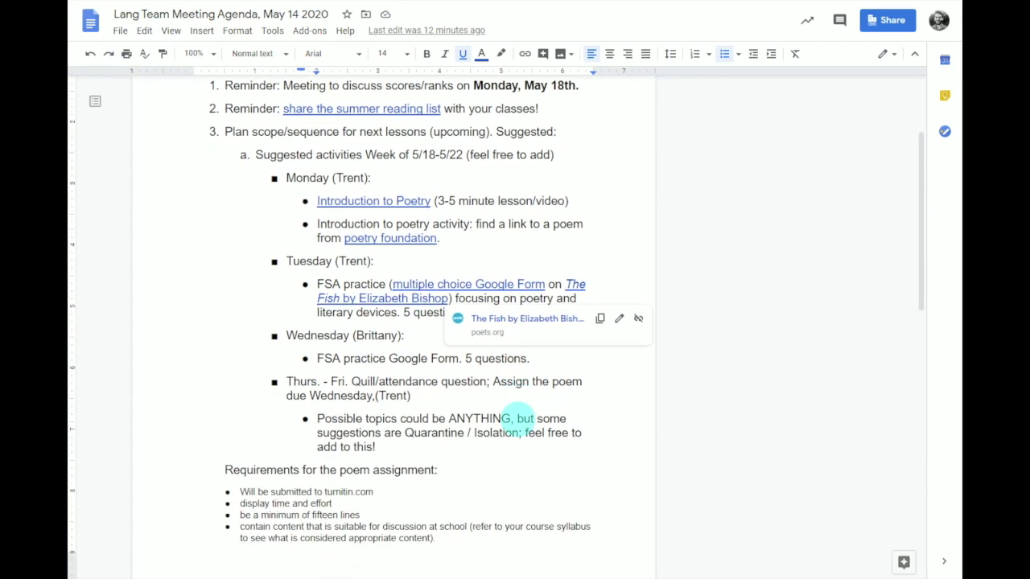
scroll(517, 419, "down", 3)
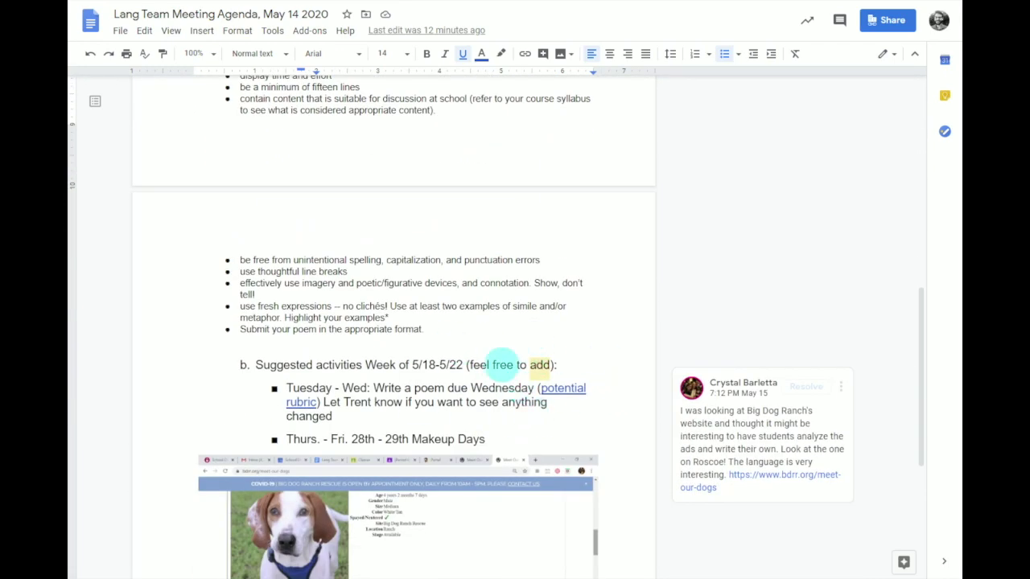
scroll(446, 388, "down", 3)
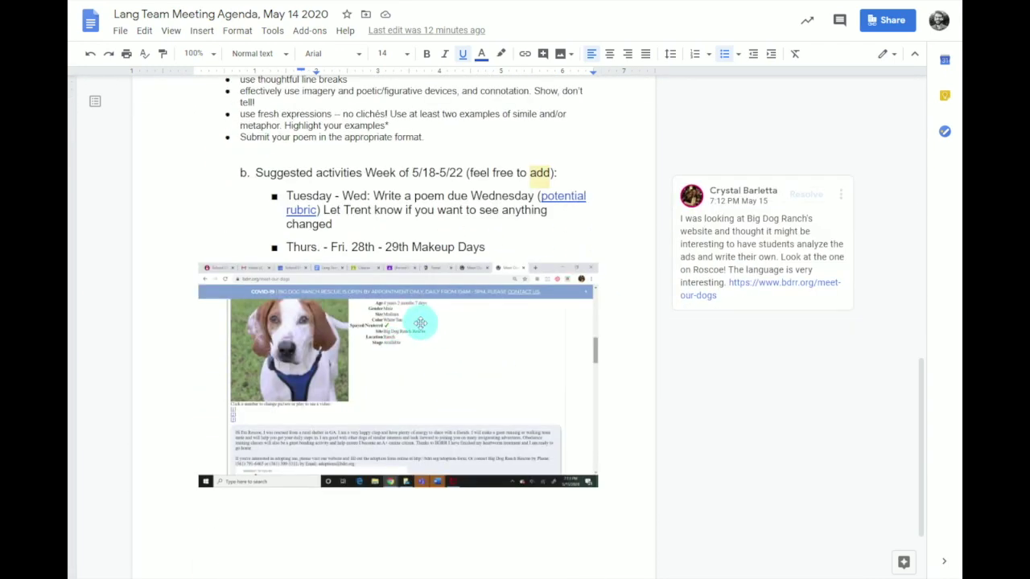
scroll(423, 326, "up", 11)
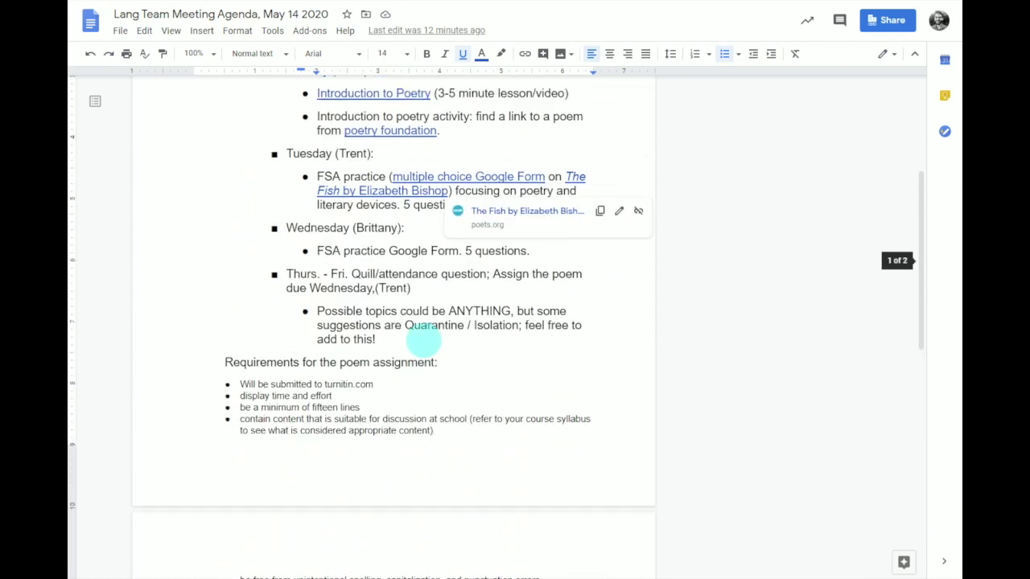
scroll(423, 342, "up", 1)
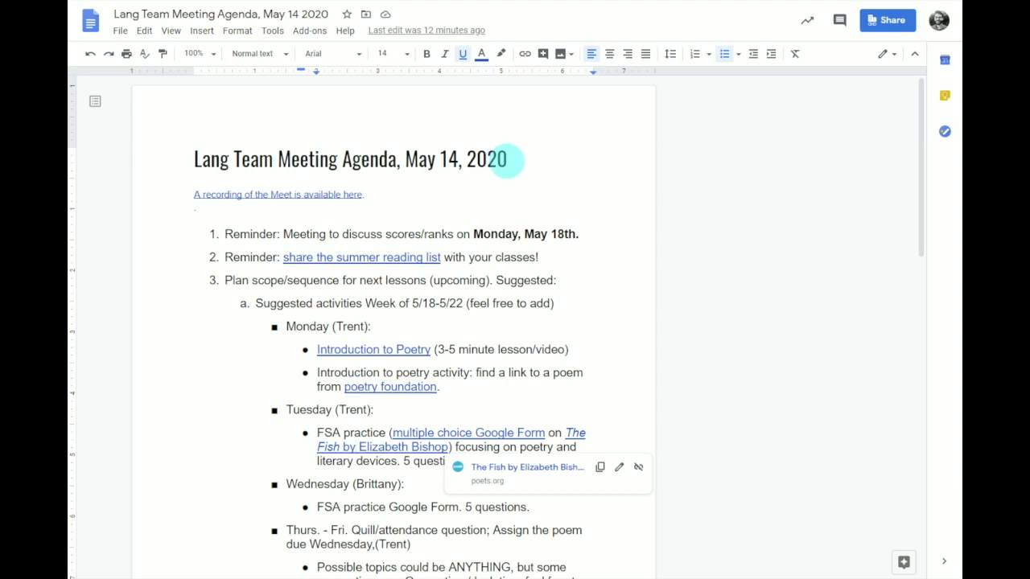
left_click(507, 159)
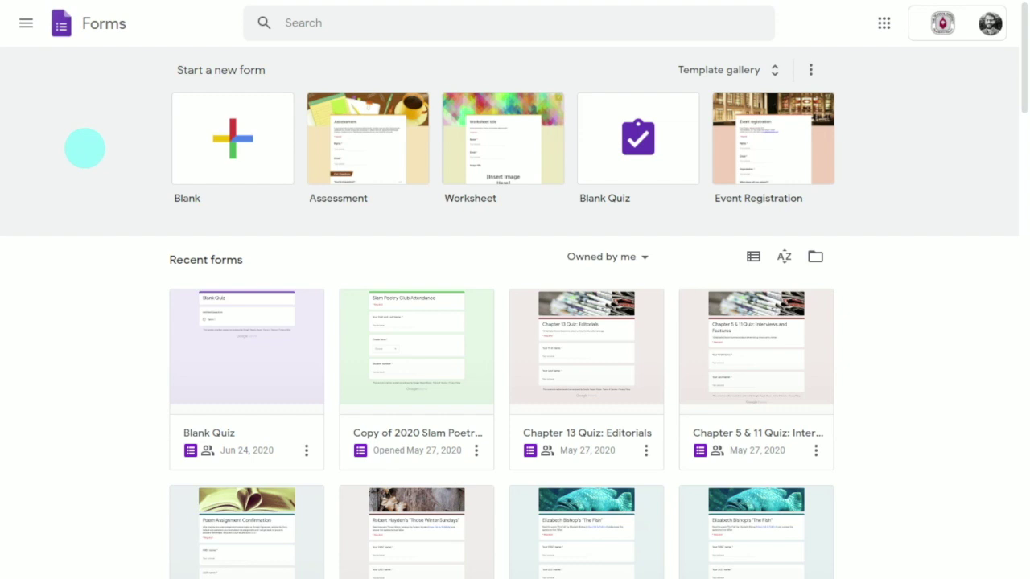
- In Google Forms, browse the general template gallery through its Education, Personal and Work templates
left_click(701, 70)
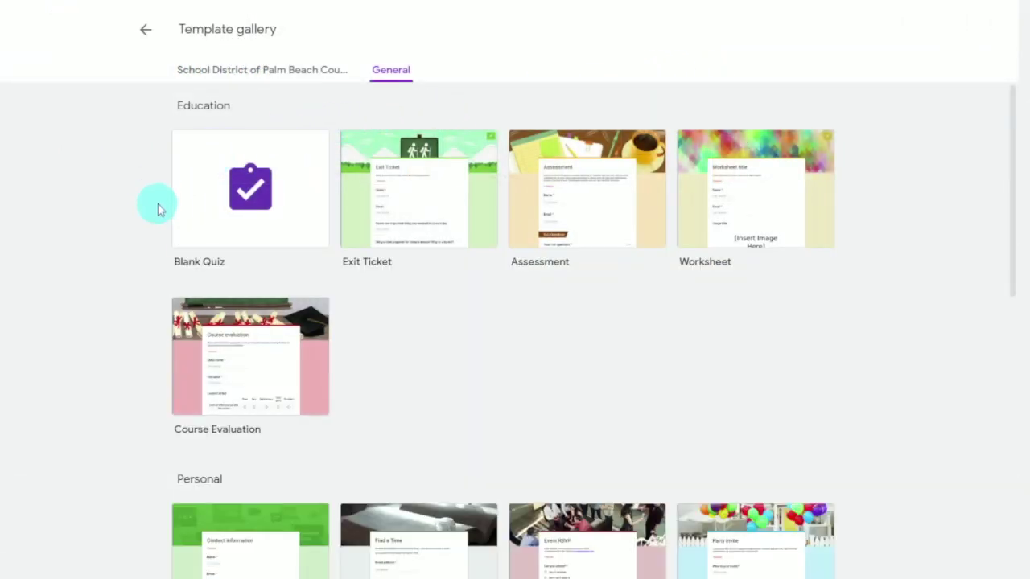
scroll(158, 210, "down", 2)
scroll(158, 211, "down", 1)
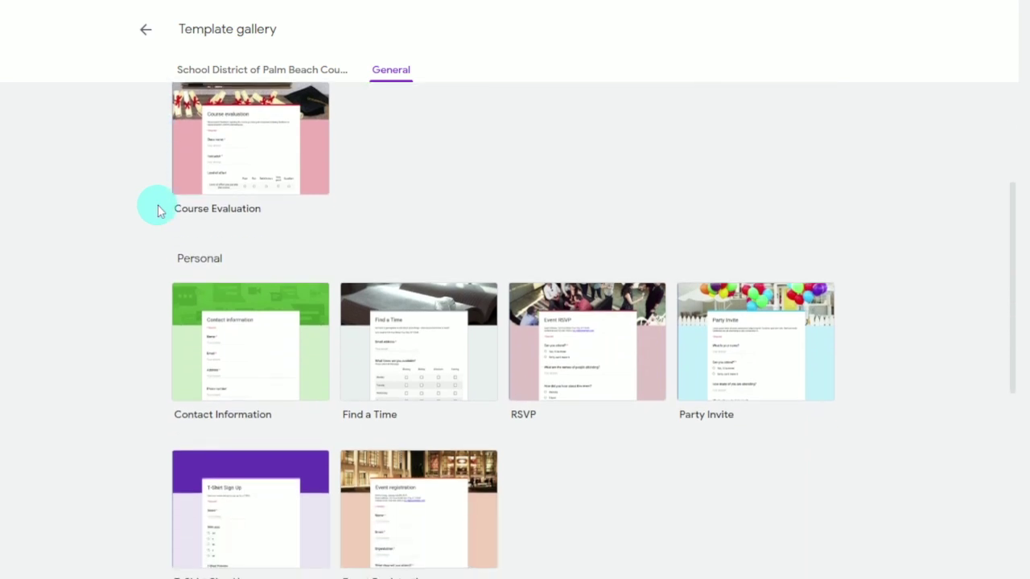
scroll(158, 211, "down", 3)
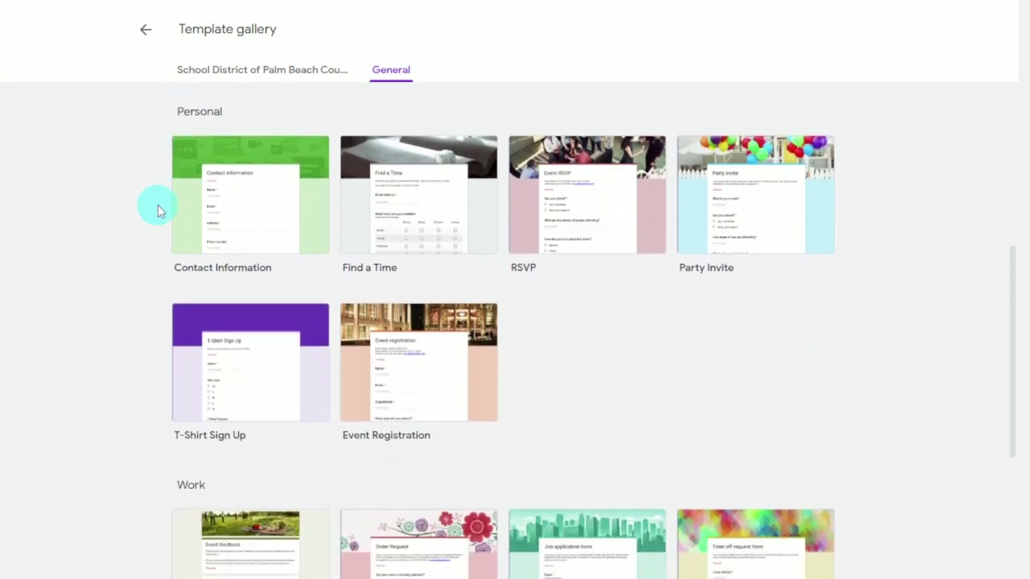
scroll(158, 211, "down", 2)
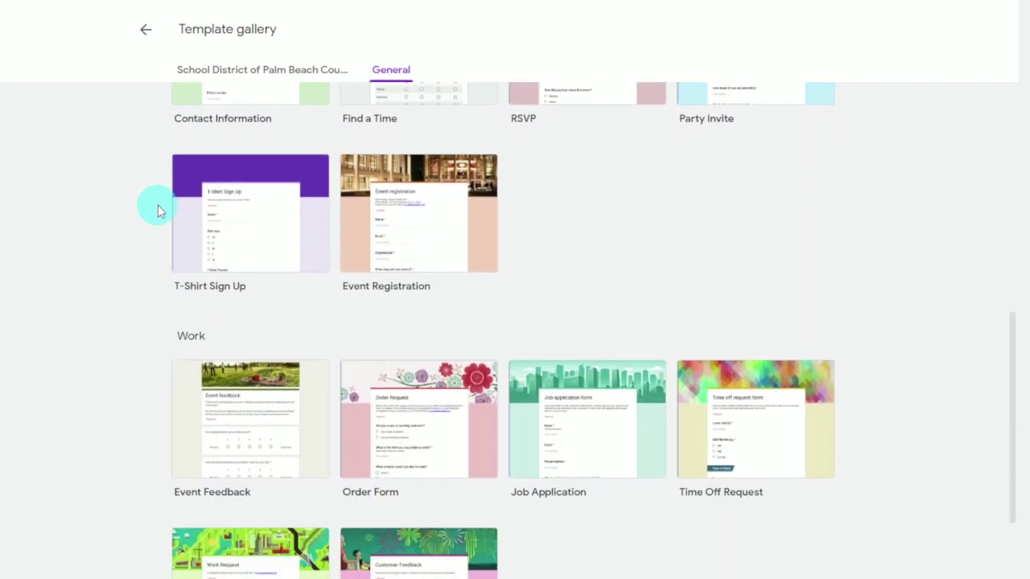
scroll(157, 210, "down", 1)
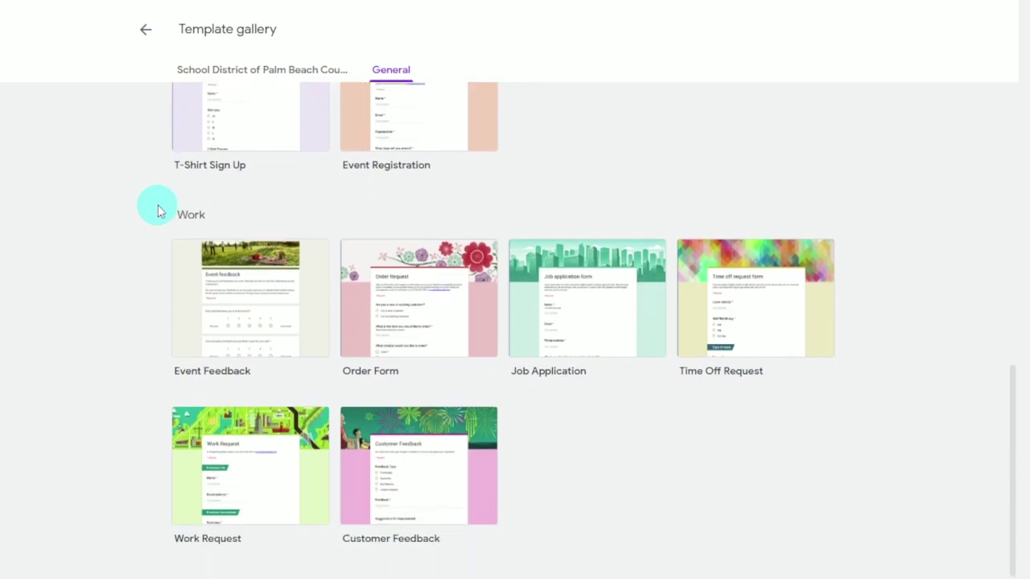
scroll(157, 225, "up", 8)
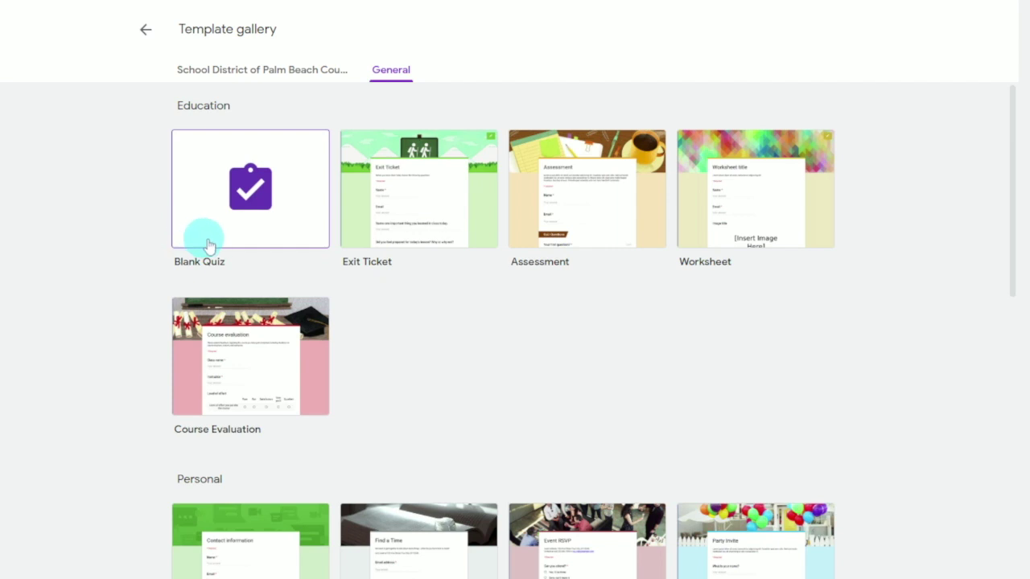
- Create a form from the Assessment template in the Education group and look through its sample quiz questions
left_click(579, 204)
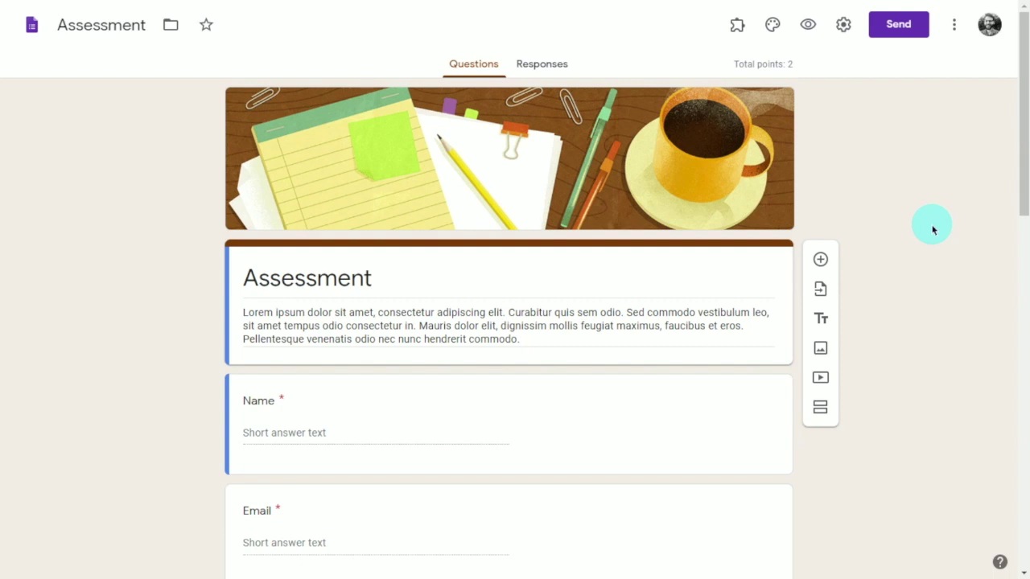
scroll(933, 230, "down", 4)
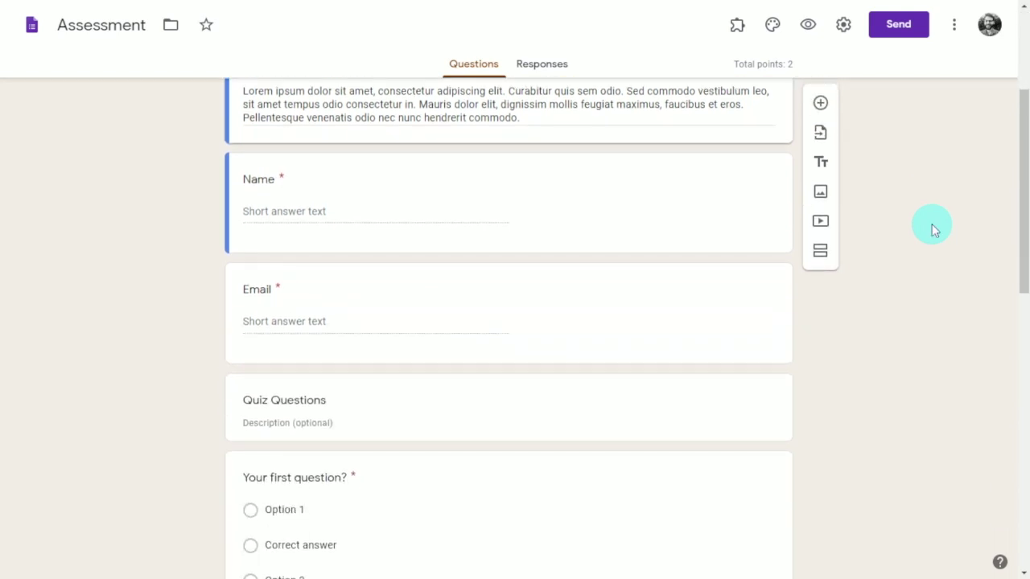
scroll(933, 230, "down", 4)
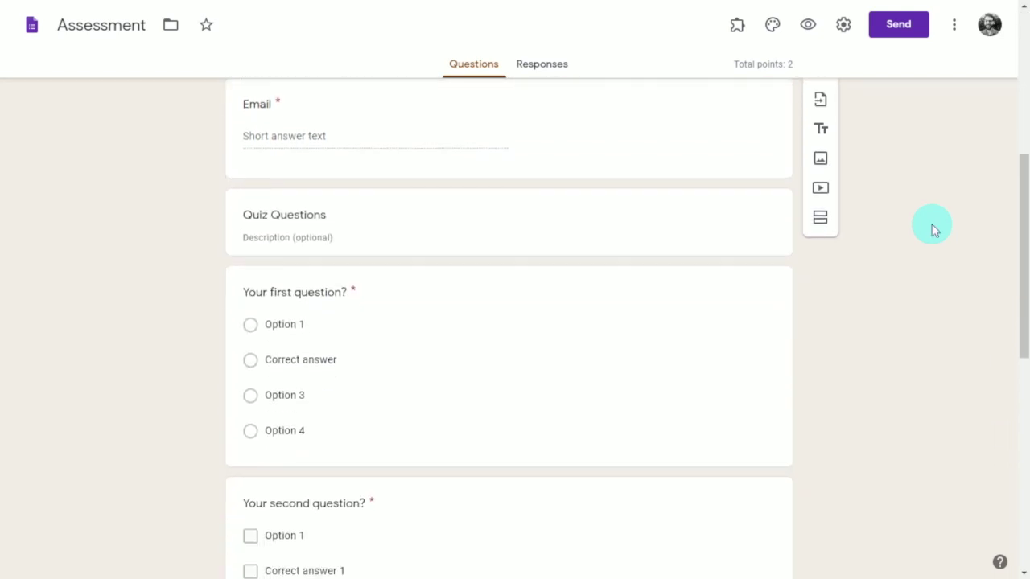
scroll(932, 230, "down", 1)
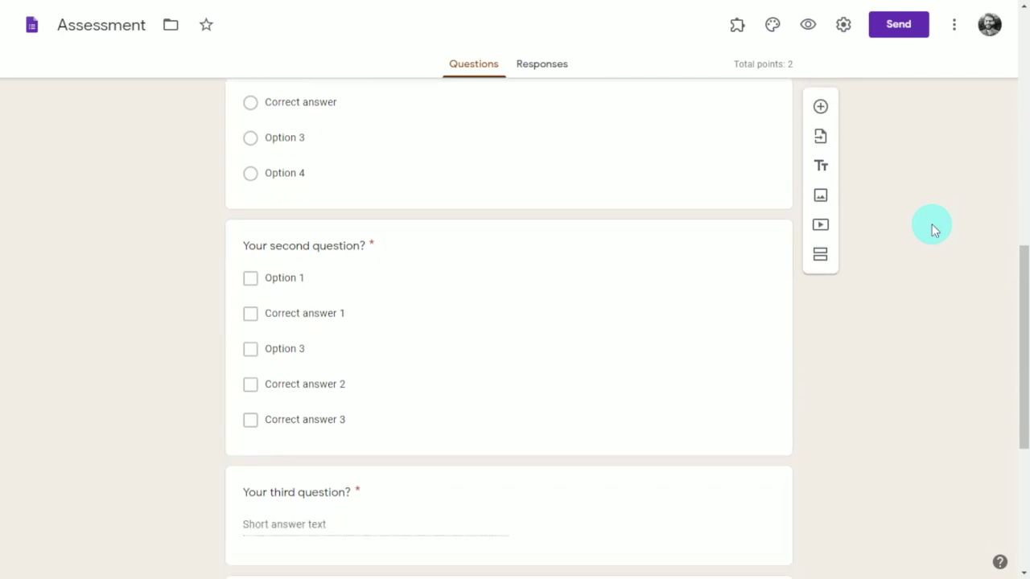
- Keep the Assessment form set as a quiz in its quiz settings and save the settings
scroll(932, 230, "up", 6)
scroll(932, 230, "up", 3)
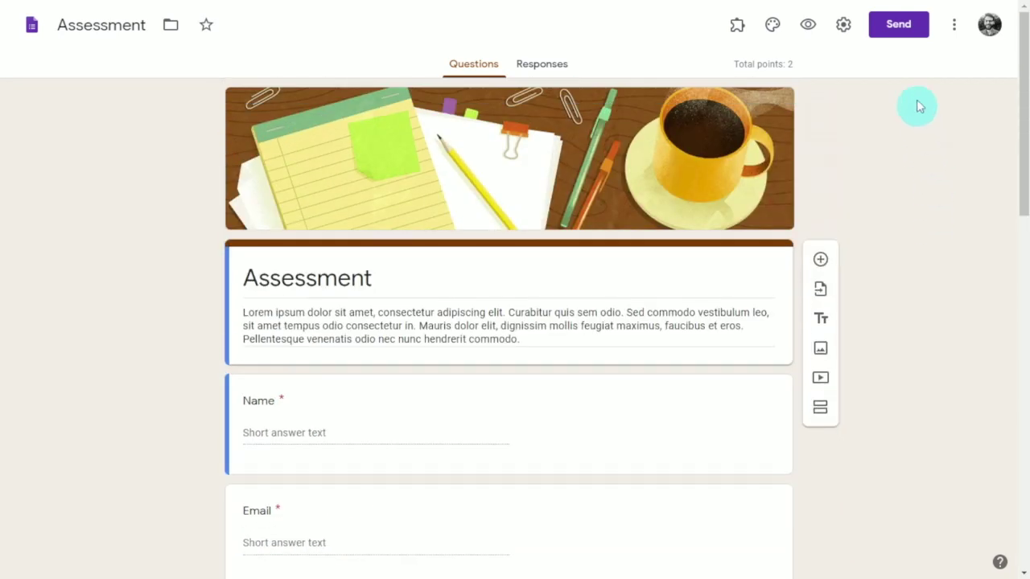
left_click(844, 25)
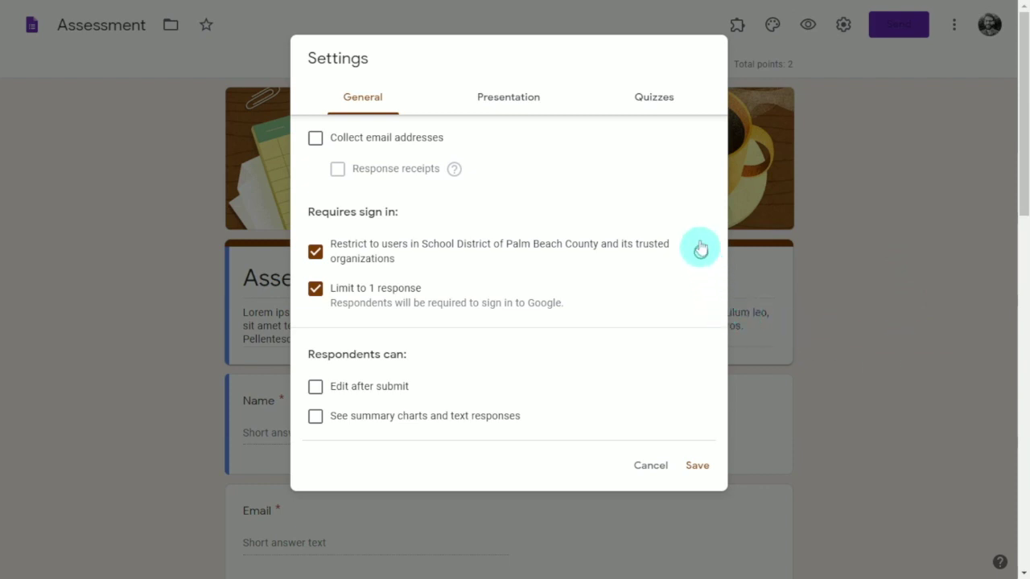
left_click(655, 96)
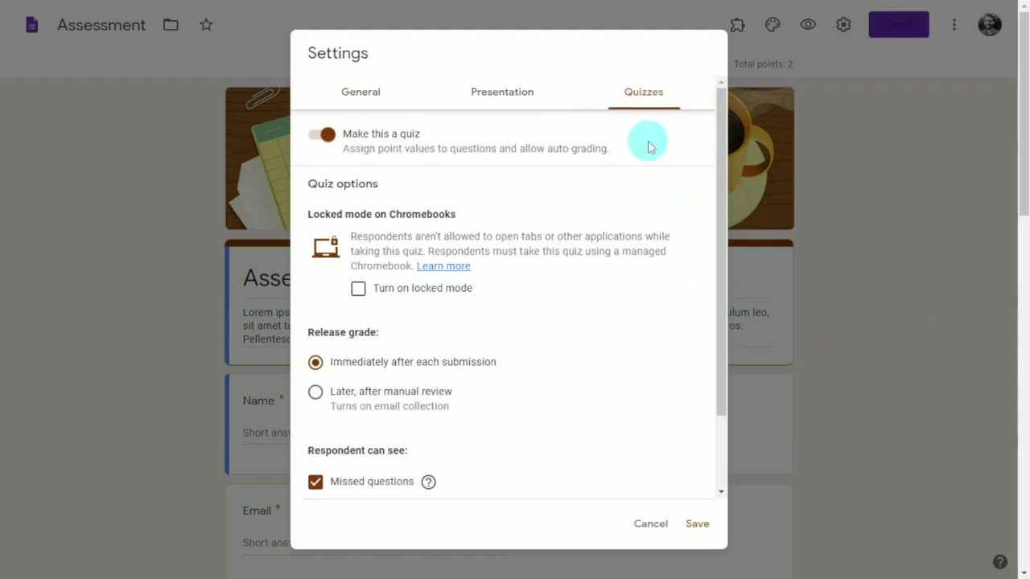
left_click(320, 135)
left_click(688, 505)
- Below Quiz Questions, add multiple-choice question "What is the Answer to the Ultimate Question of Life, the Universe, and Everything?" with option 42
scroll(720, 493, "down", 2)
scroll(722, 488, "down", 4)
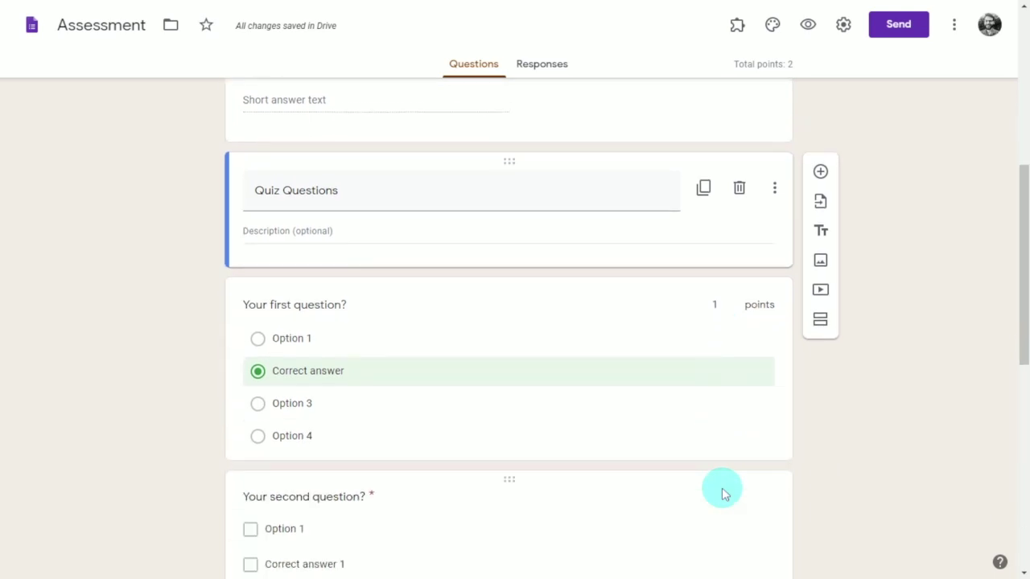
left_click(821, 172)
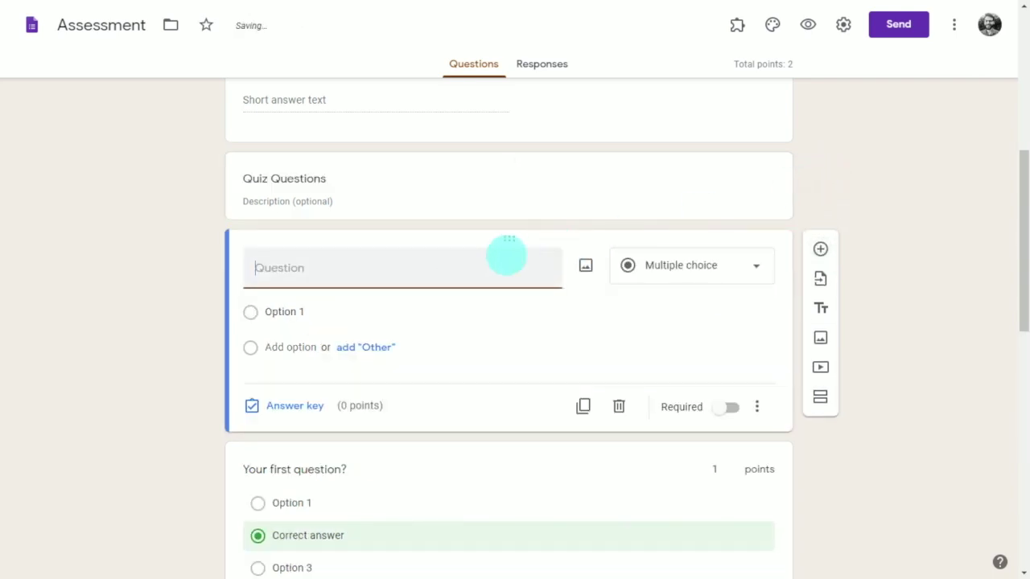
type("What is the Answer to the Ultimate Question of Life, the Universe, and Everything?")
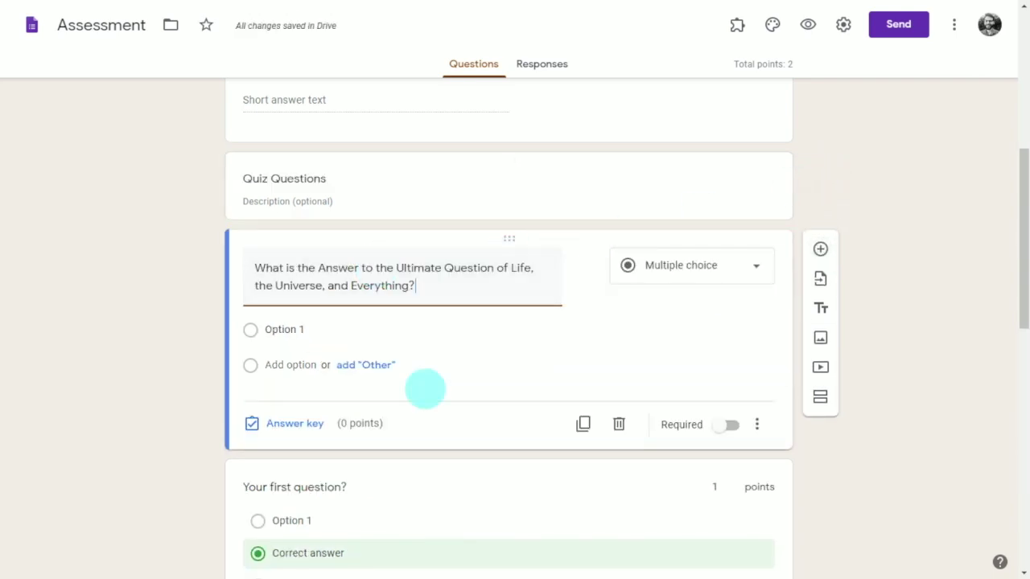
left_click(281, 330)
type("42")
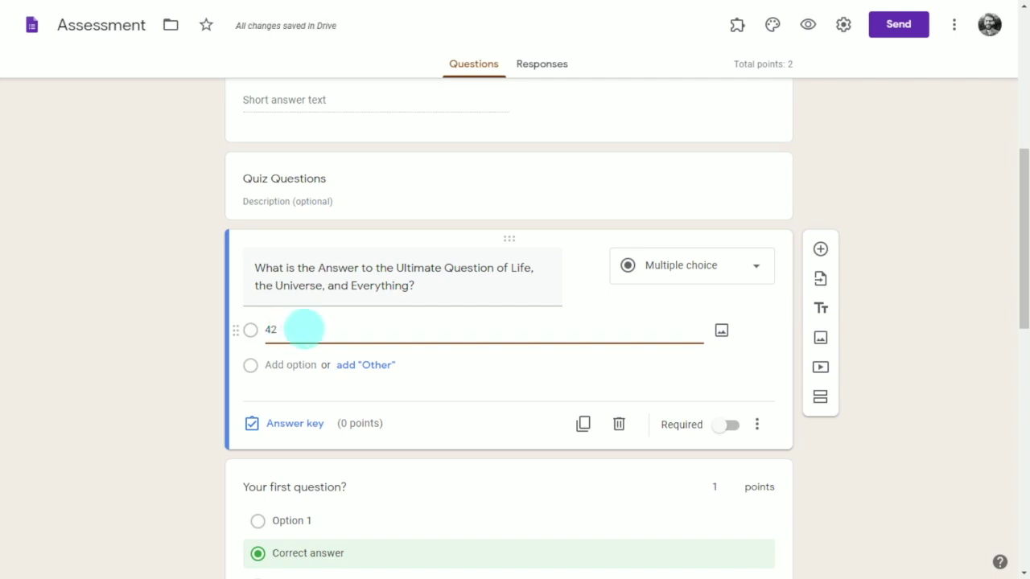
- In the new question's answer key, mark 42 as the correct answer and make it worth 2 points
left_click(293, 424)
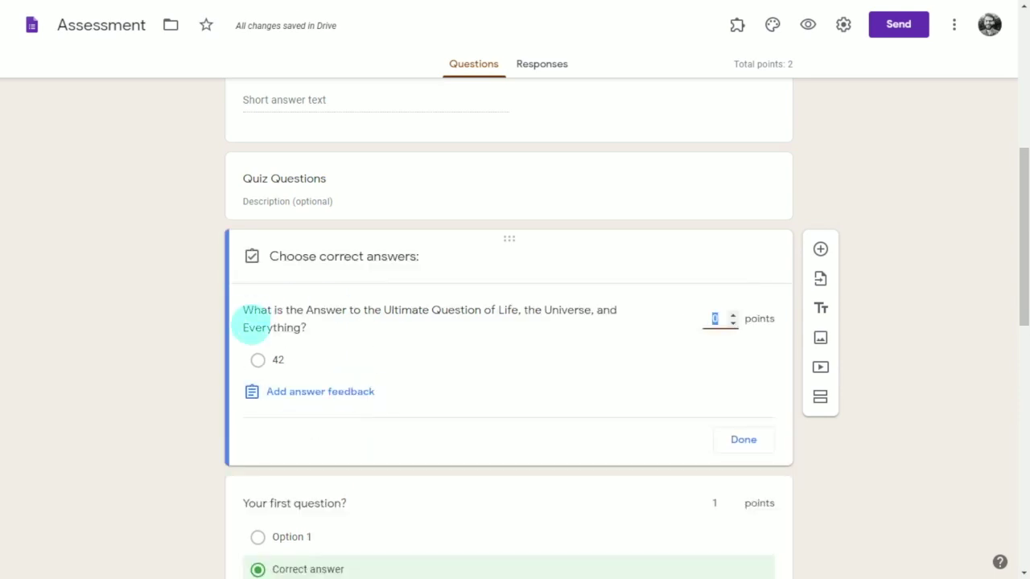
left_click(259, 362)
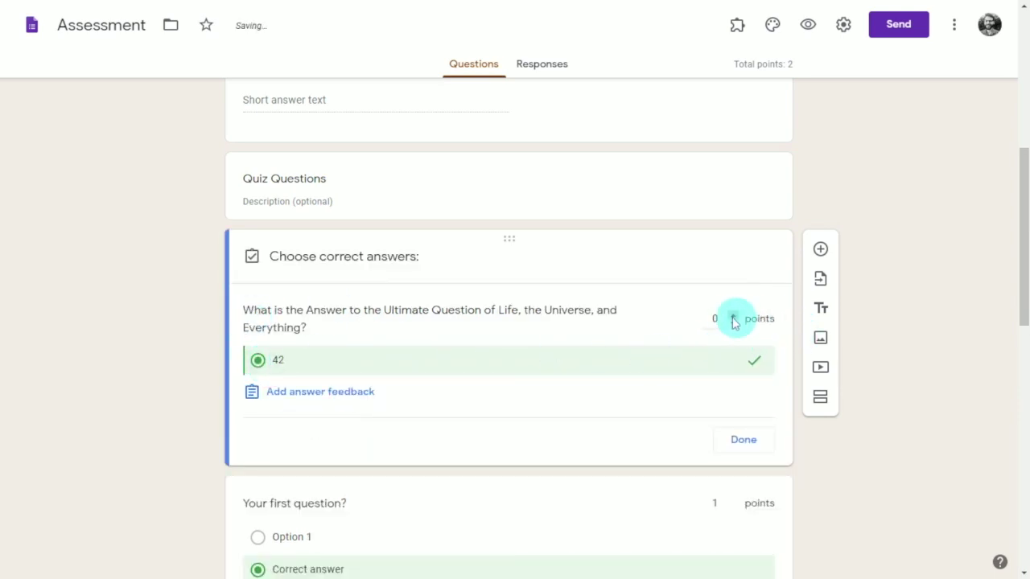
left_click(732, 314)
left_click(732, 315)
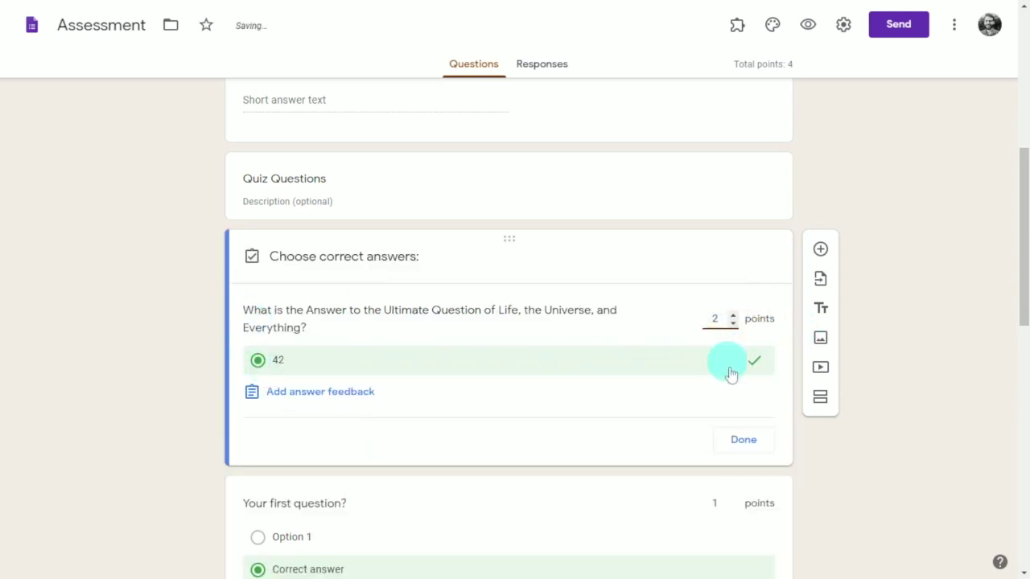
left_click(741, 440)
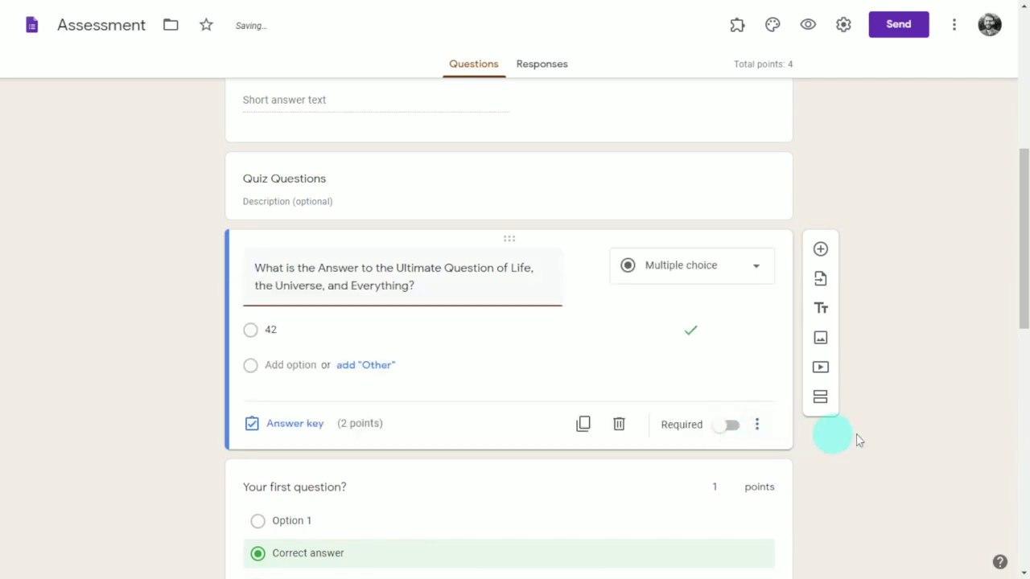
- Look through the remaining questions of the Assessment form, then open its responses
scroll(940, 437, "down", 3)
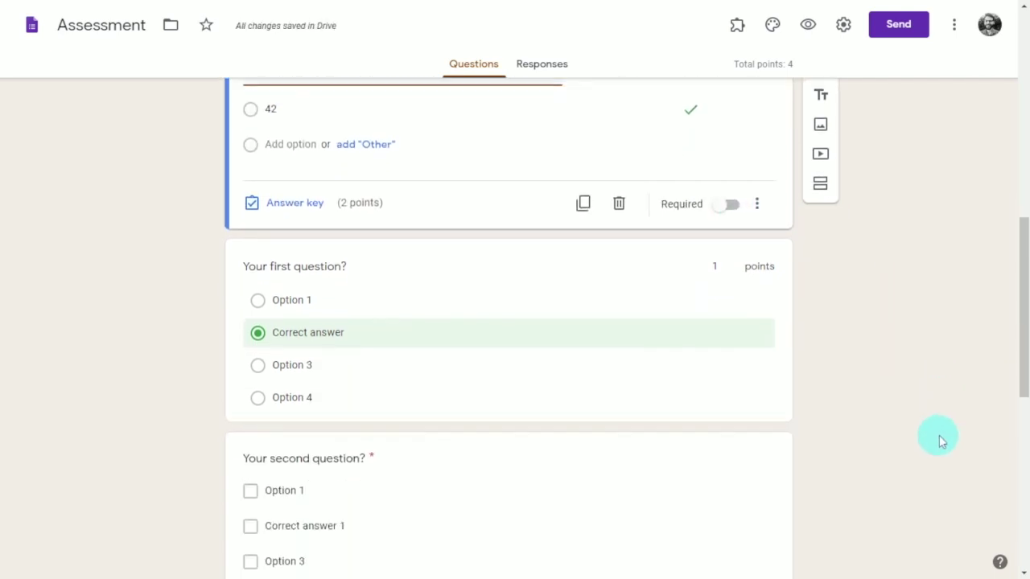
scroll(940, 441, "down", 1)
scroll(940, 440, "down", 1)
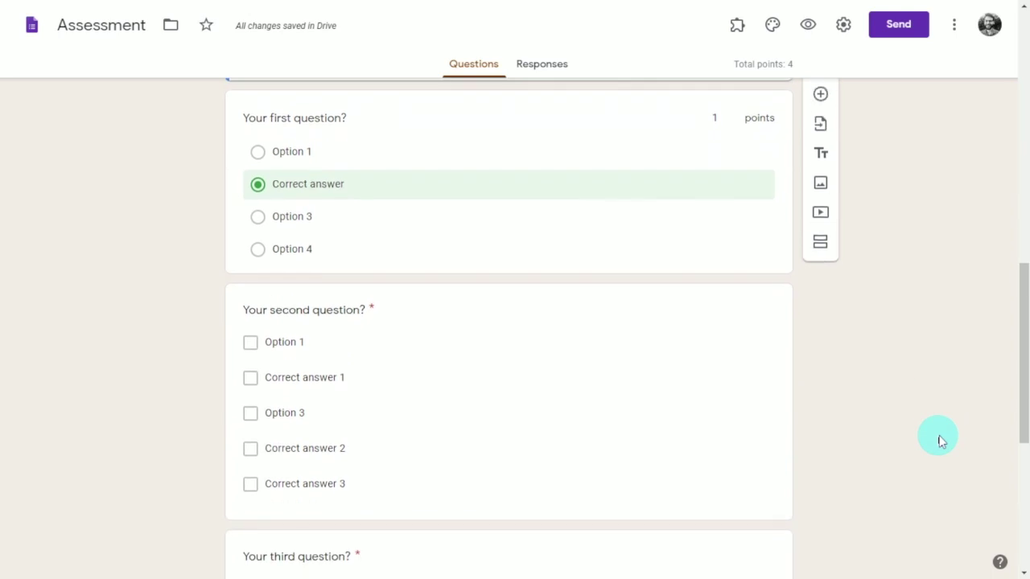
scroll(940, 438, "down", 5)
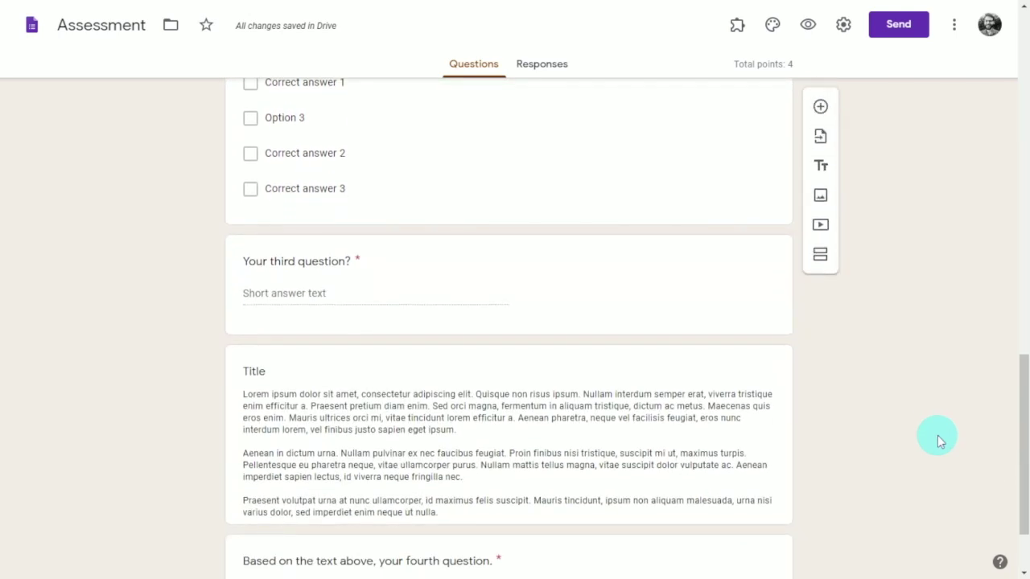
scroll(936, 434, "down", 1)
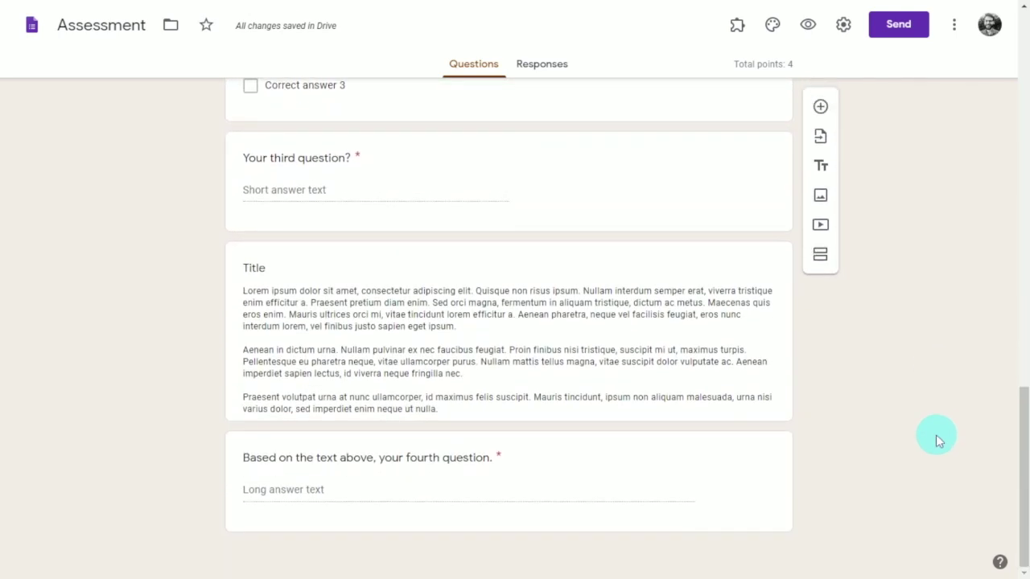
scroll(936, 435, "up", 10)
scroll(936, 434, "up", 6)
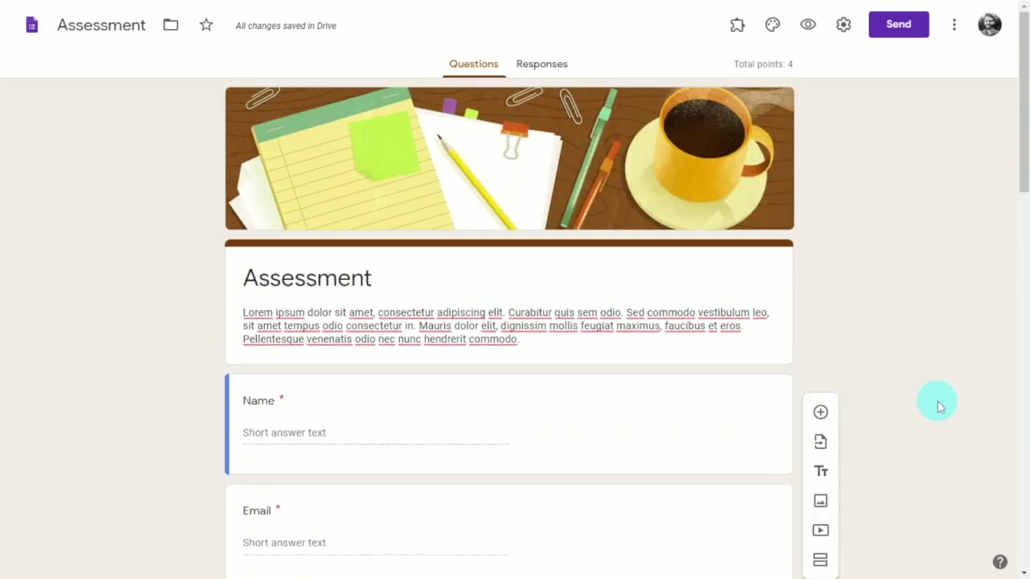
left_click(553, 68)
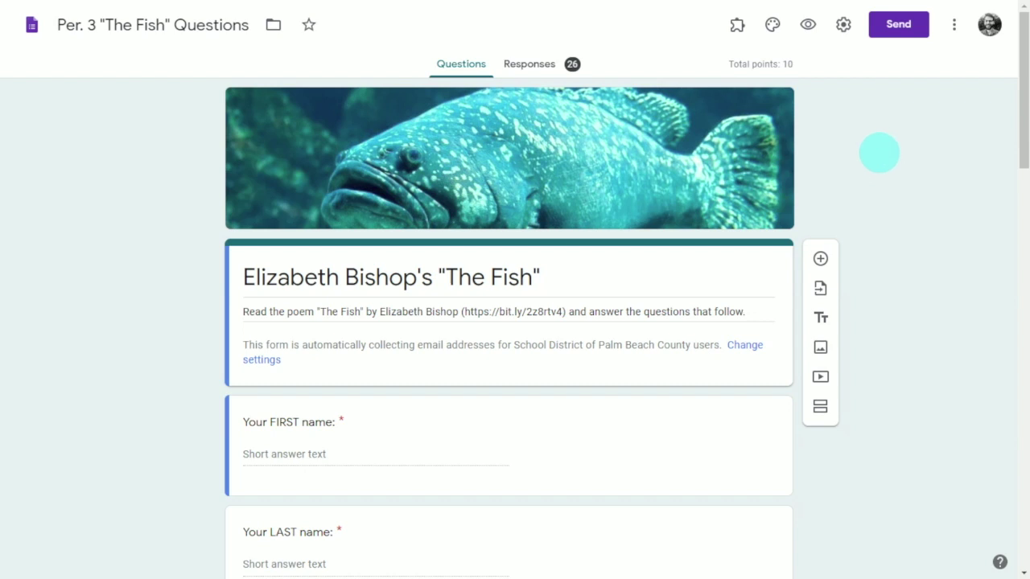
- Examine the response summary of the Per. 3 "The Fish" Questions form, including the score insights and answer charts
left_click(525, 71)
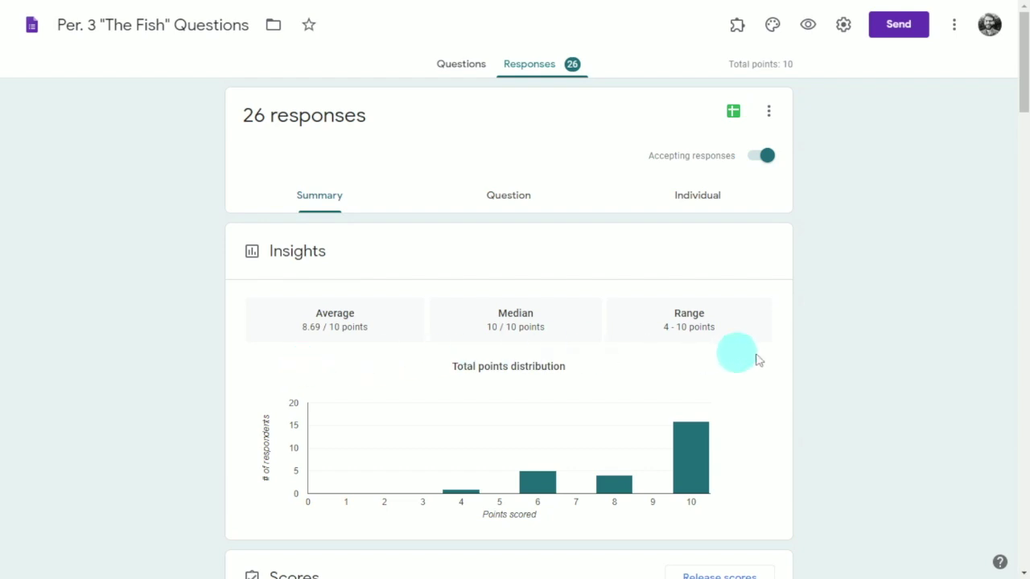
scroll(840, 351, "down", 15)
scroll(838, 351, "down", 6)
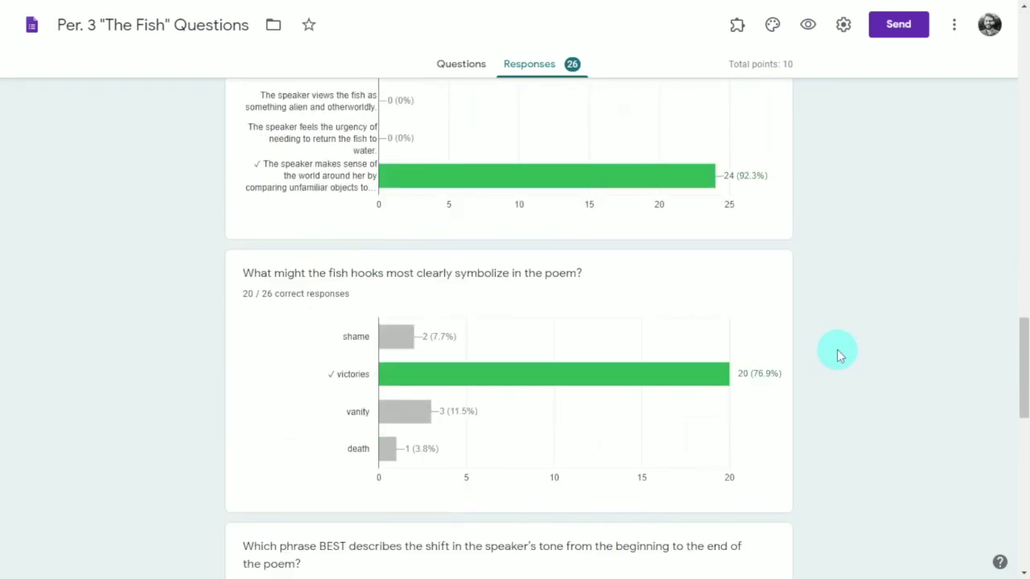
scroll(840, 342, "up", 2)
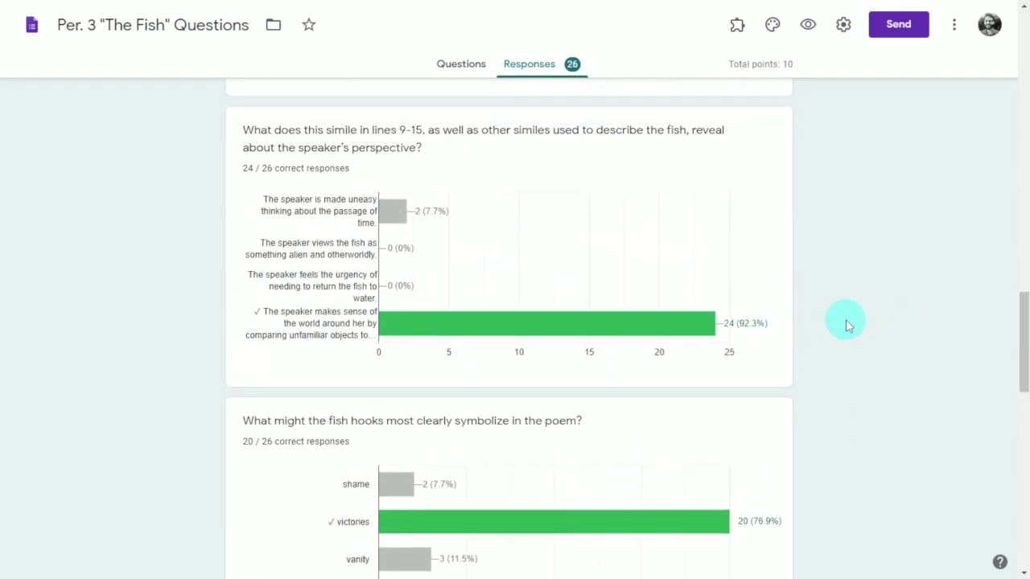
scroll(843, 325, "down", 2)
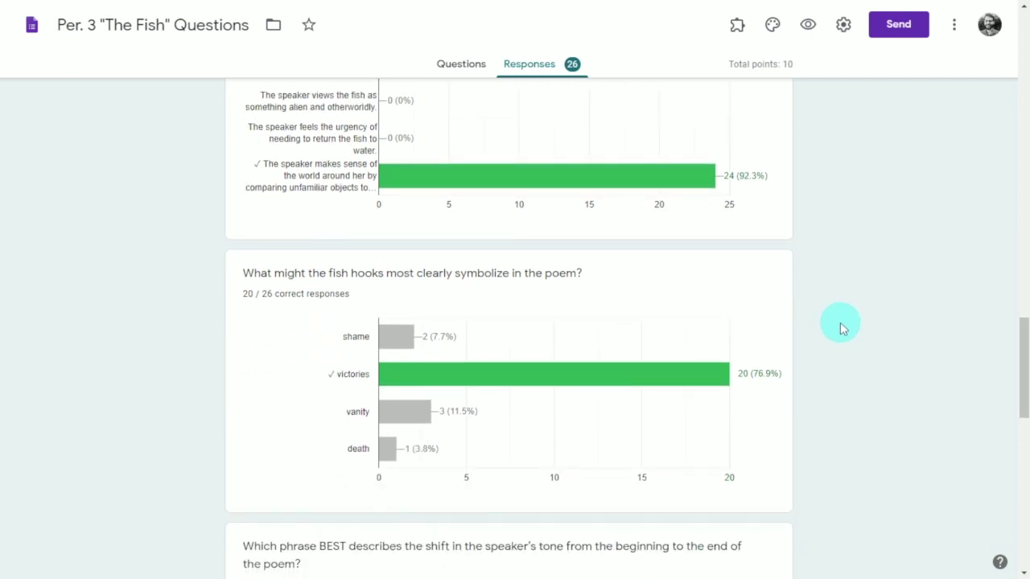
scroll(841, 326, "down", 7)
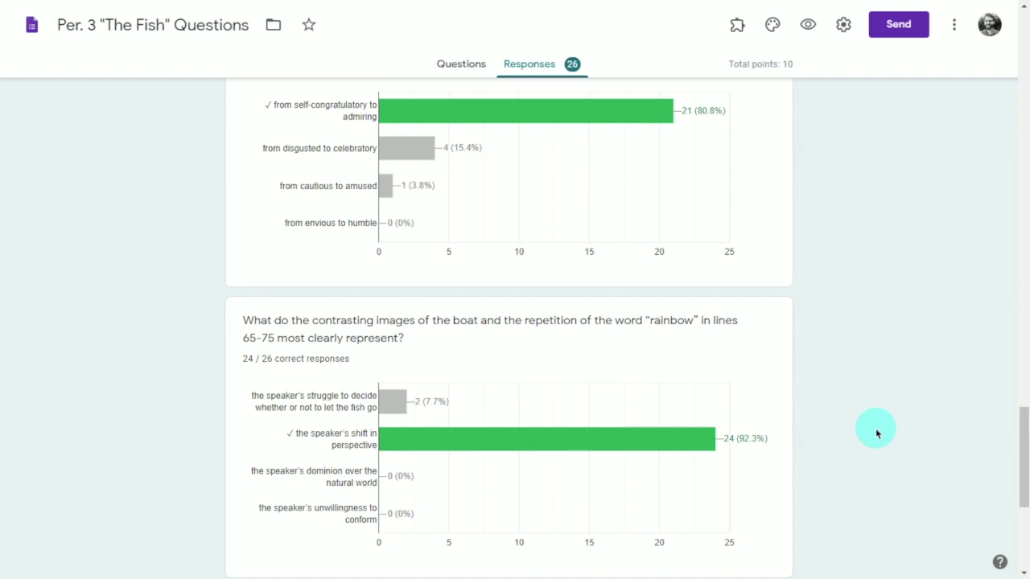
scroll(877, 435, "up", 15)
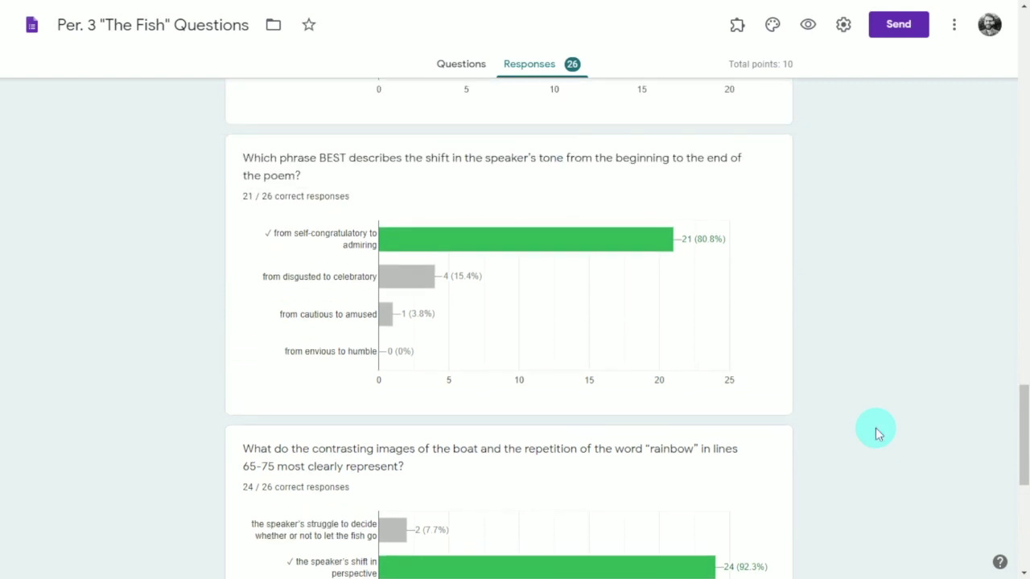
scroll(875, 428, "up", 12)
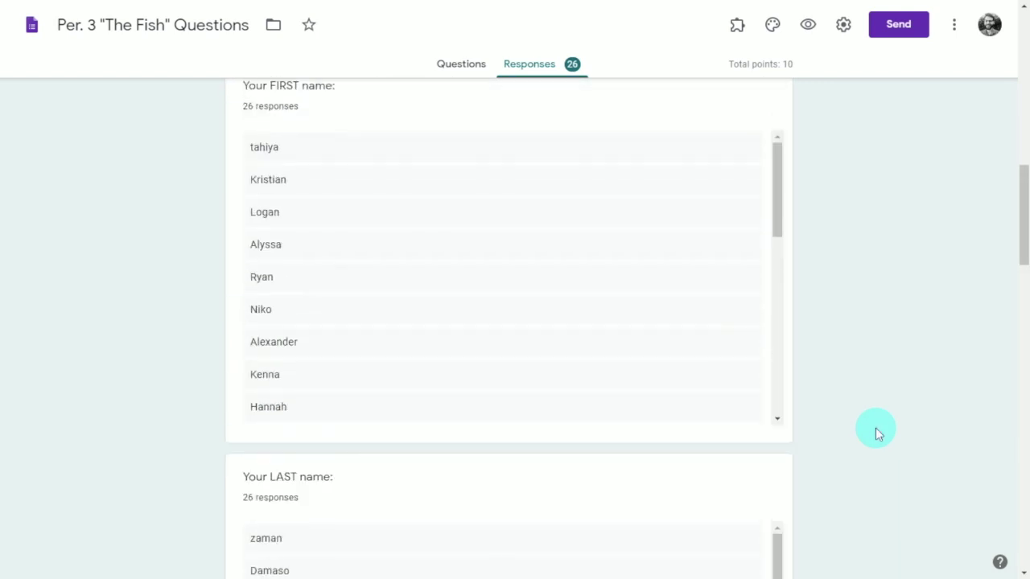
- Look through the questions of the "The Fish" form, from the name fields and poem excerpt to the theme question
left_click(456, 72)
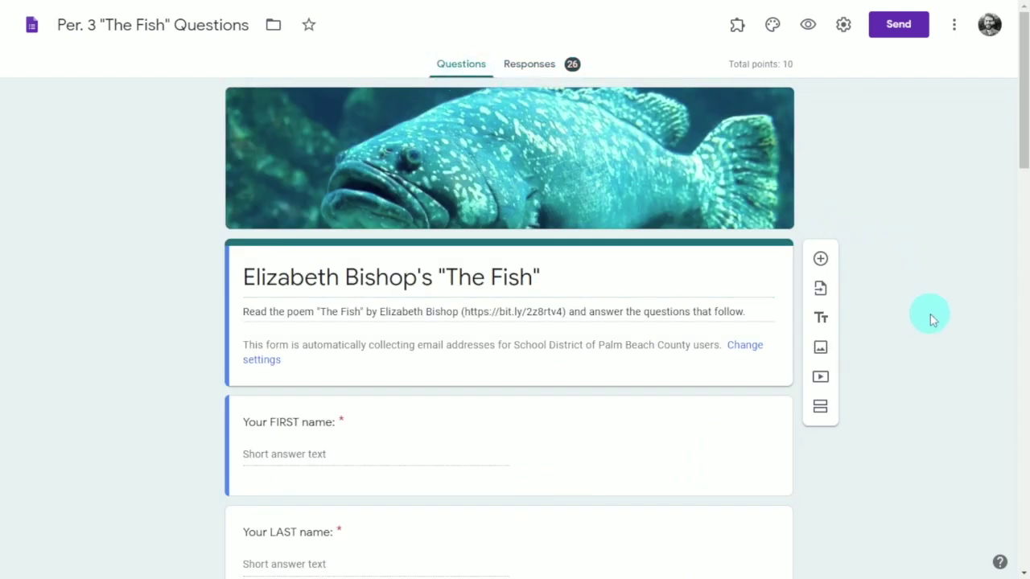
scroll(931, 321, "down", 6)
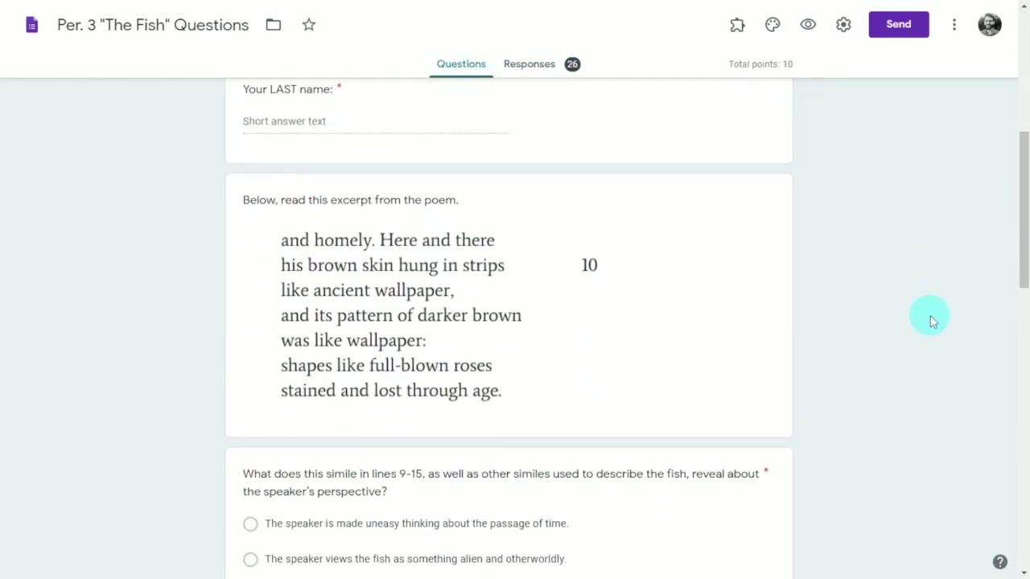
scroll(931, 320, "down", 7)
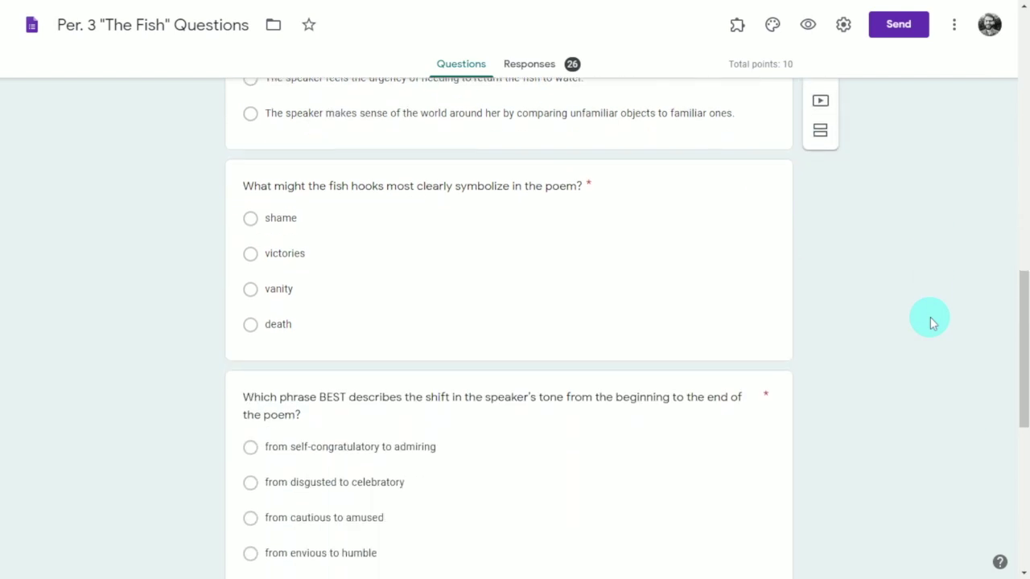
scroll(931, 320, "down", 5)
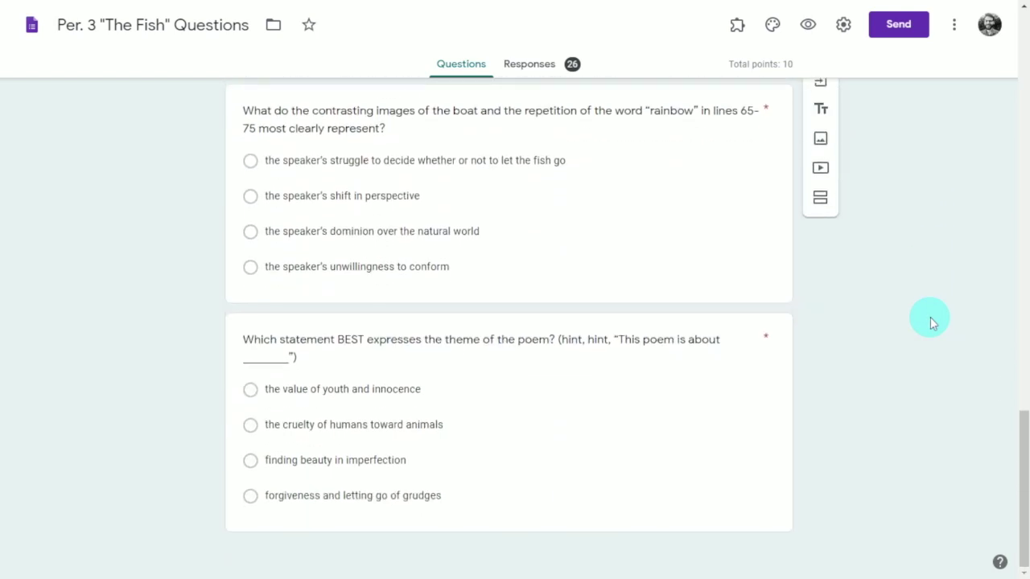
scroll(931, 322, "up", 20)
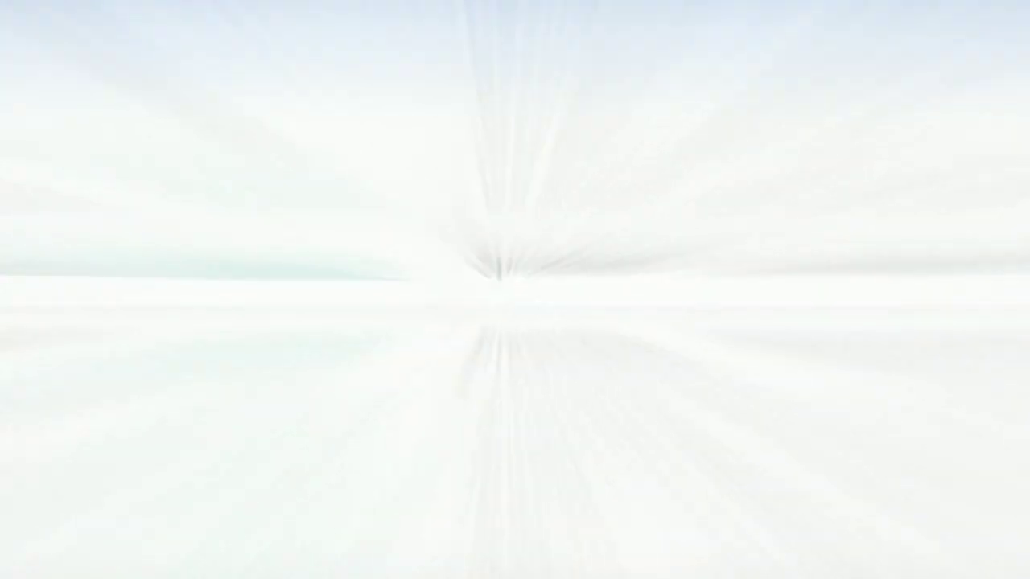
- In Google Drawings, name the blank drawing "Venn Diagram"
left_click(91, 50)
type("Ve")
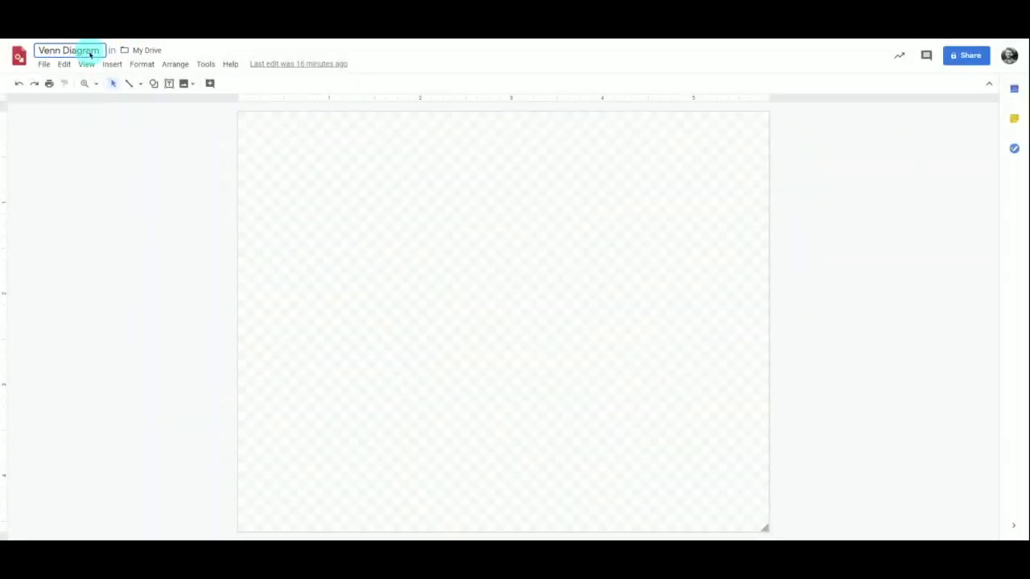
type("nn Diagram")
- Draw a large circle on the left half of the canvas using the oval shape
left_click(112, 63)
mouse_move(131, 117)
left_click(313, 148)
left_click_drag(299, 190, 525, 409)
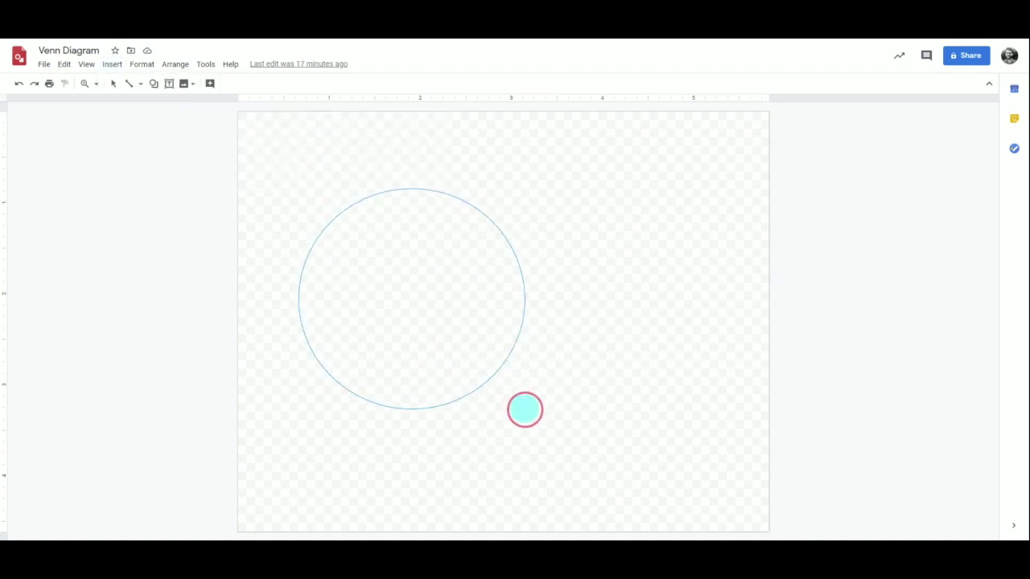
left_click(566, 241)
- Duplicate the circle and arrange the two circles side by side so they overlap in the middle
left_click(432, 312)
key("ctrl+d")
mouse_move(450, 330)
left_mouse_down()
mouse_move(619, 314)
mouse_move(596, 307)
left_mouse_up()
left_click_drag(415, 310, 358, 310)
left_click_drag(584, 312, 591, 317)
- Give the left circle a custom light blue fill that is partly transparent
left_click(402, 241)
left_click(209, 82)
left_click(214, 250)
left_click(512, 351)
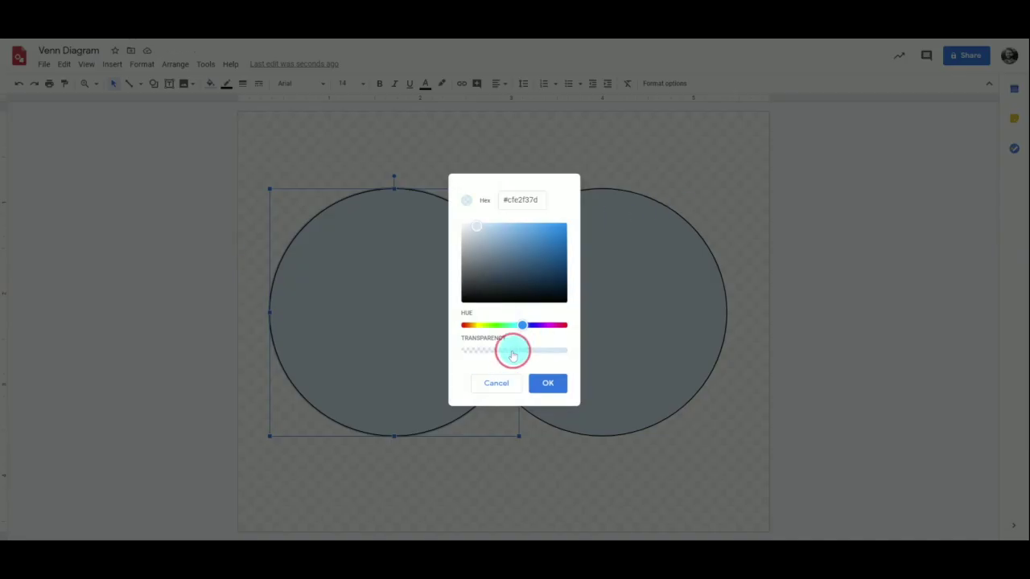
left_click(550, 382)
left_click(209, 83)
left_click(214, 250)
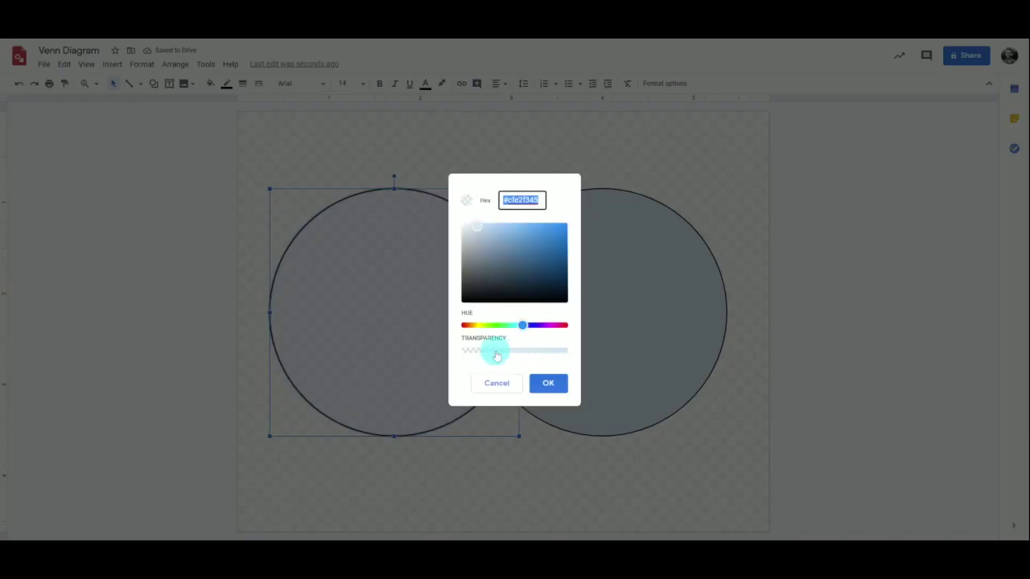
left_click(549, 381)
- Give the right circle a partly transparent light red custom fill and shift it slightly further over the blue circle
left_click(559, 373)
left_click(209, 83)
left_click(238, 251)
left_click_drag(467, 324, 460, 325)
left_click(548, 384)
left_click_drag(636, 306, 612, 288)
- Add a text box reading "Venn Diagram" centered above the two circles
left_click(112, 64)
left_click(132, 101)
left_click_drag(424, 142, 566, 170)
type("V")
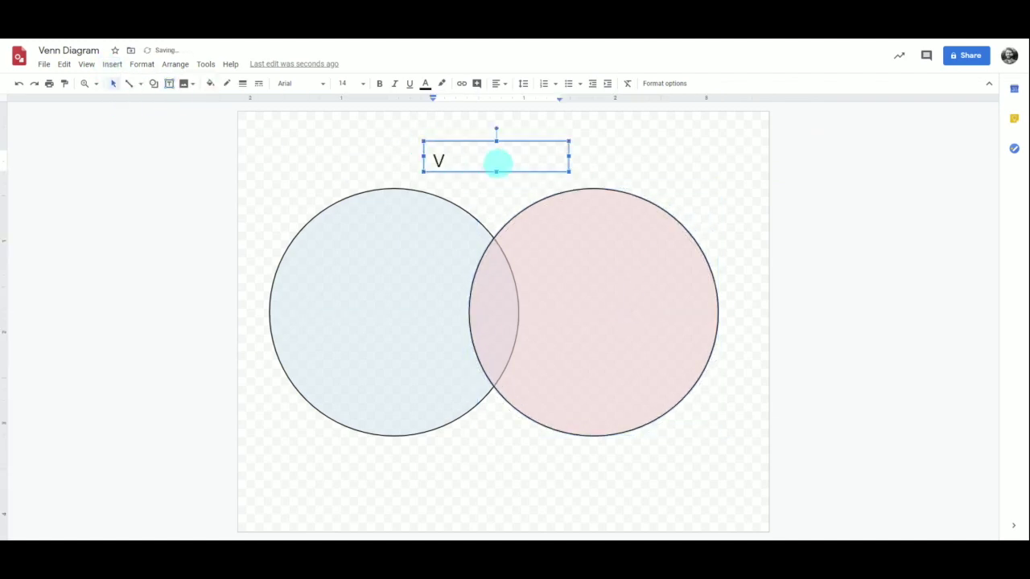
type("enn Diagram")
- Add a text box reading "Topic 1" in the upper part of the blue circle
left_click(112, 63)
left_click(132, 101)
type("Topic 1")
- Duplicate the Topic 1 label into the red circle and change the copy to "Topic 2"
mouse_move(342, 217)
left_mouse_down()
mouse_move(450, 255)
mouse_move(621, 234)
left_mouse_up()
key("ctrl+d")
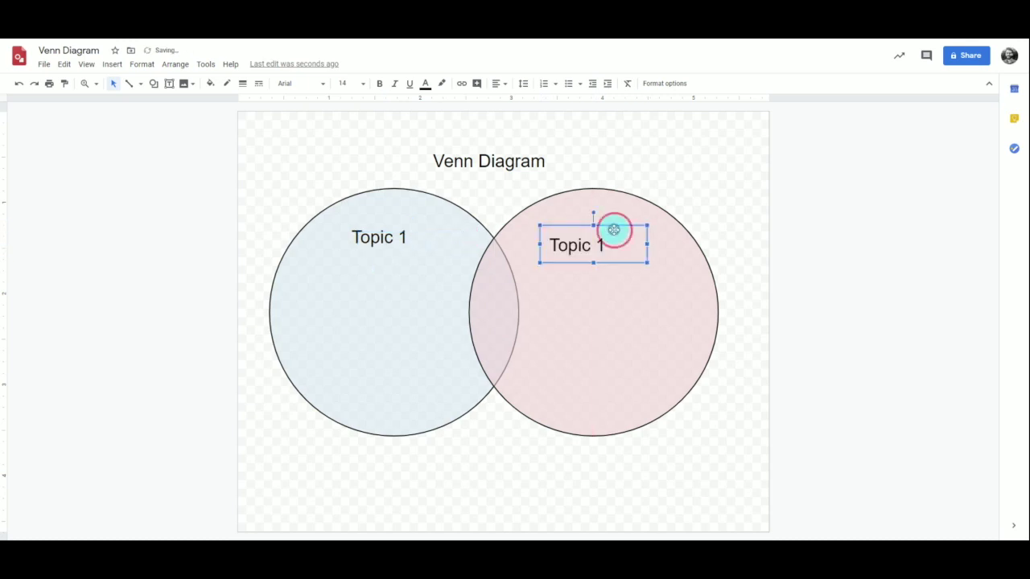
left_click(602, 236)
left_click(728, 233)
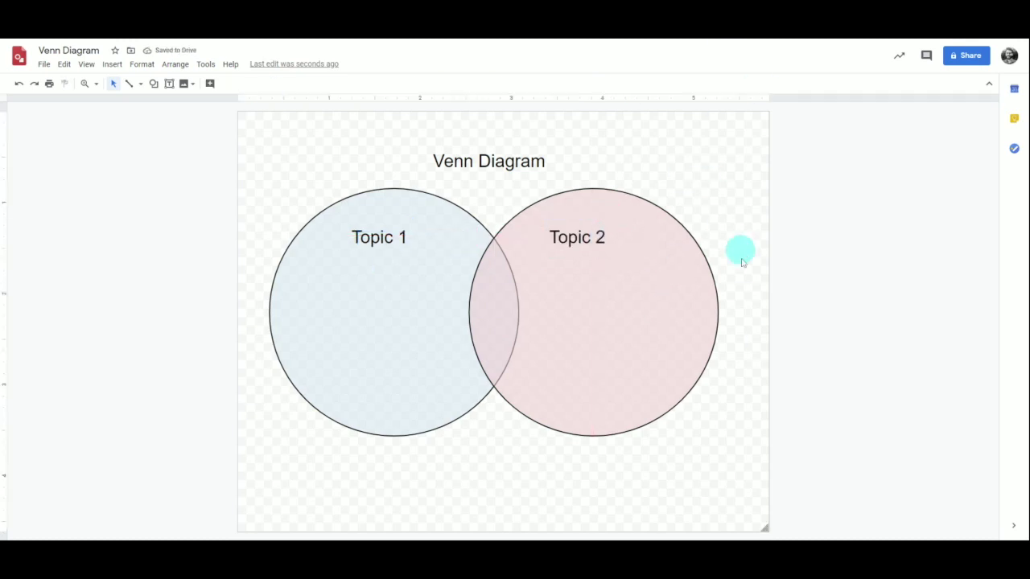
- Search the web for "apple" images to insert into the drawing
left_click(44, 64)
mouse_move(112, 64)
mouse_move(131, 83)
left_click(301, 104)
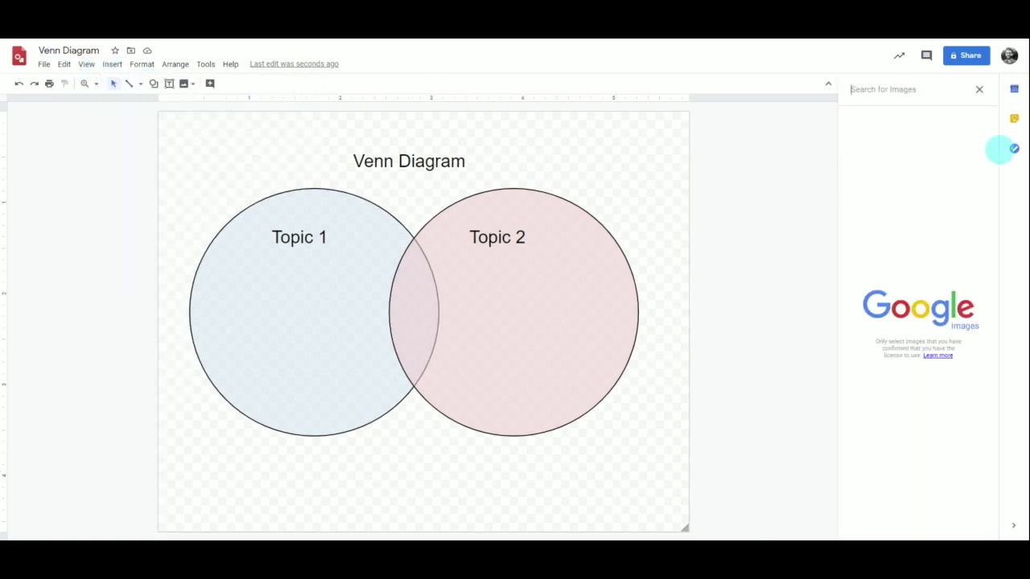
type("apple")
key("Return")
- Place the red cartoon apple, scaled down to fit, under Topic 1 and send it behind the blue circle
left_click_drag(885, 284, 356, 294)
left_click_drag(550, 464, 305, 329)
right_click(306, 329)
mouse_move(378, 354)
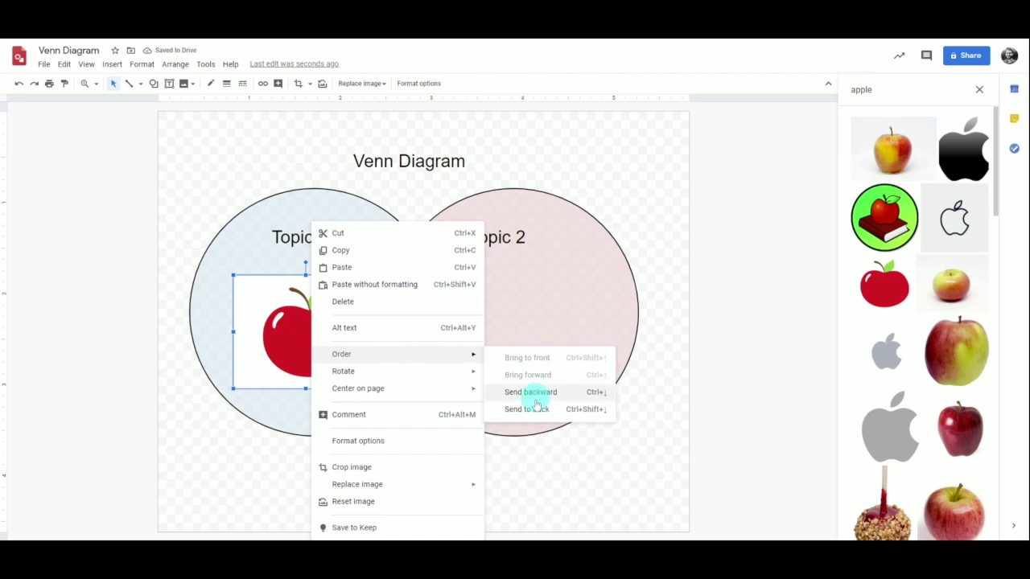
left_click(533, 395)
- Change the image search to "pineapple"
double_click(859, 89)
type("pineapple")
key("Return")
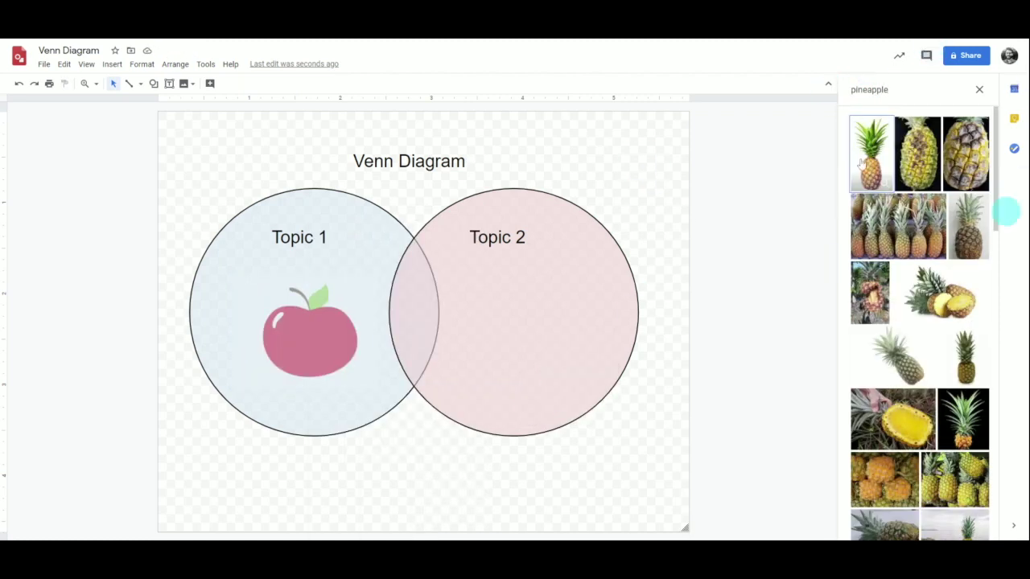
- Place the upright pineapple image, scaled down to fit, in the red circle below Topic 2 and open its ordering options
left_click_drag(957, 356, 633, 322)
left_click_drag(327, 507, 573, 184)
left_click_drag(614, 157, 519, 338)
left_click_drag(556, 271, 601, 218)
left_click_drag(534, 299, 515, 333)
right_click(515, 332)
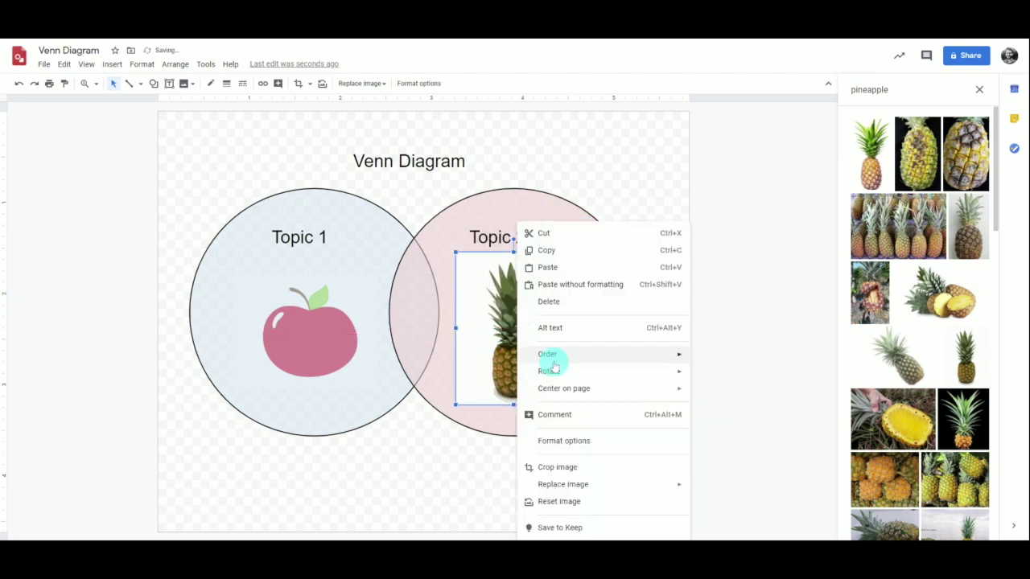